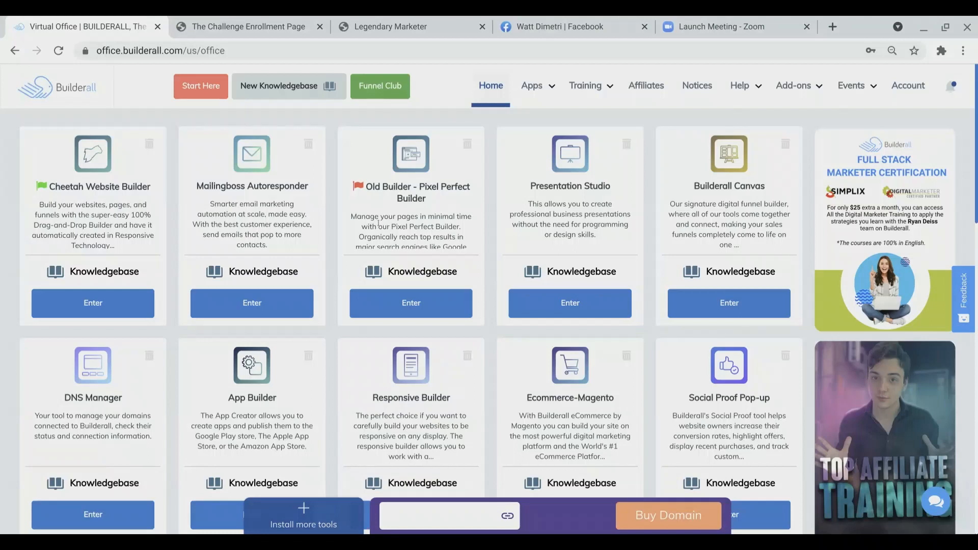
Step: Open the Cheetah Website Builder and start creating a new site from professional templates
left_click(112, 305)
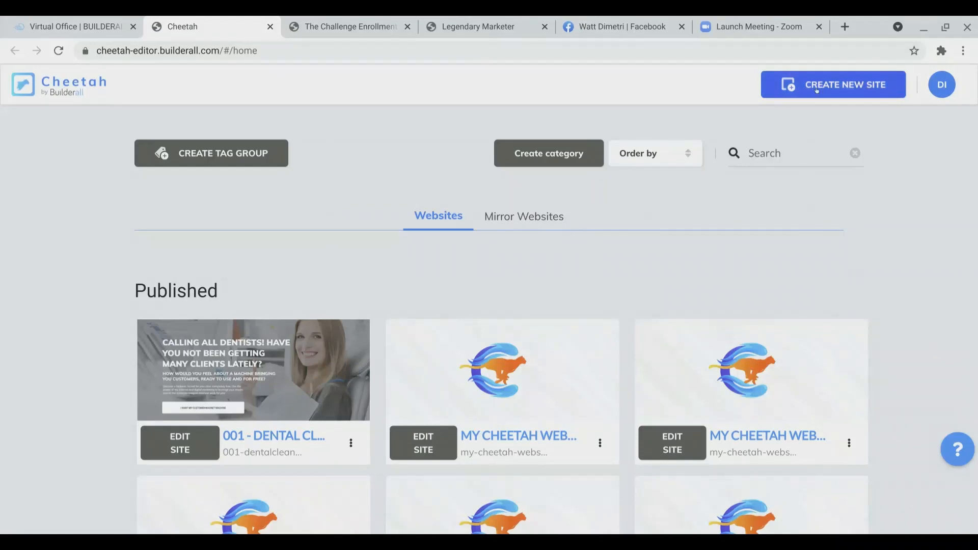
left_click(817, 89)
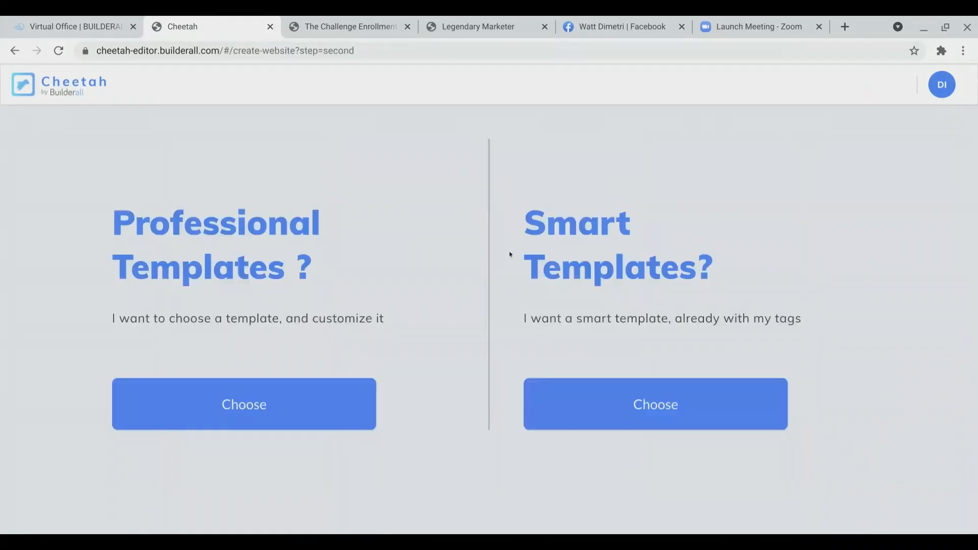
left_click(240, 401)
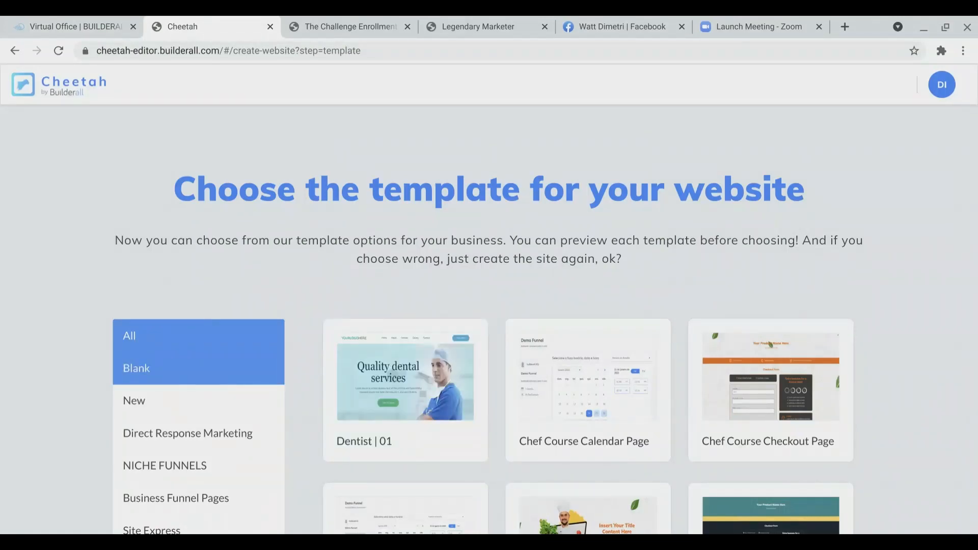
Step: Browse the template gallery, filter to Blank, and create the site from the Blank Template
scroll(402, 233, "down", 7)
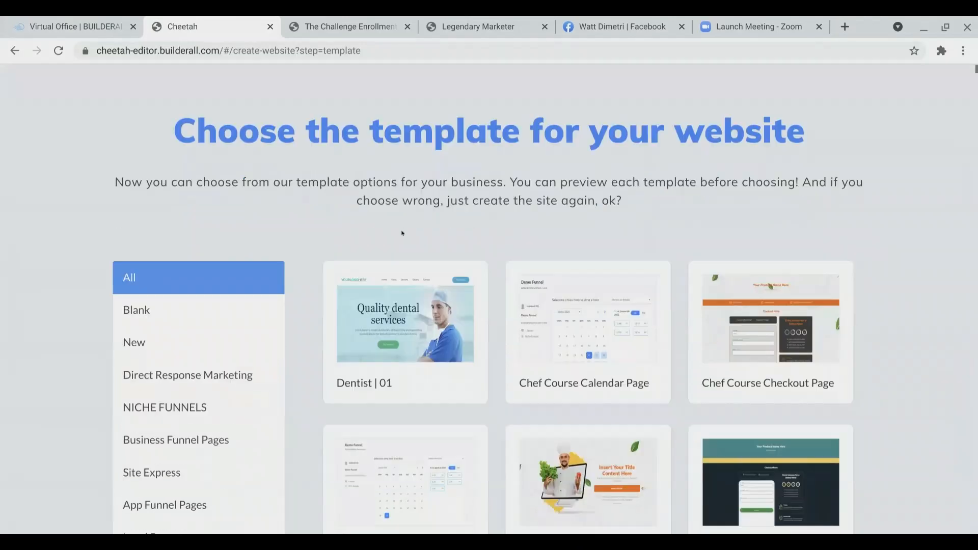
scroll(402, 234, "down", 12)
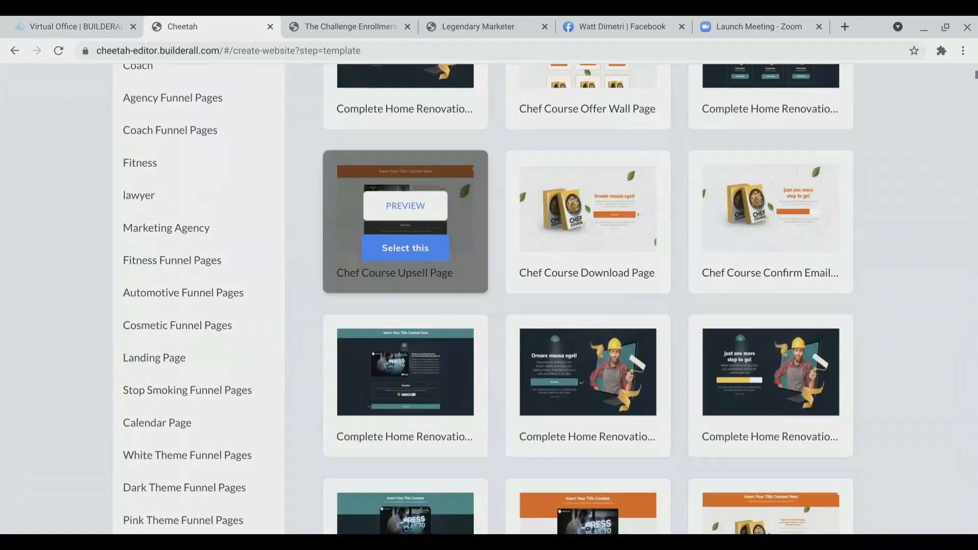
scroll(402, 233, "up", 19)
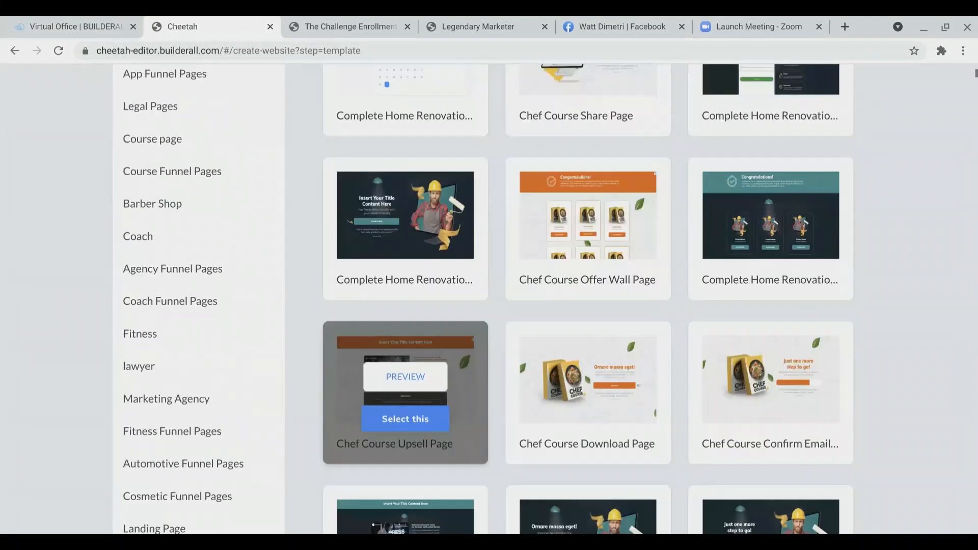
scroll(403, 233, "up", 1)
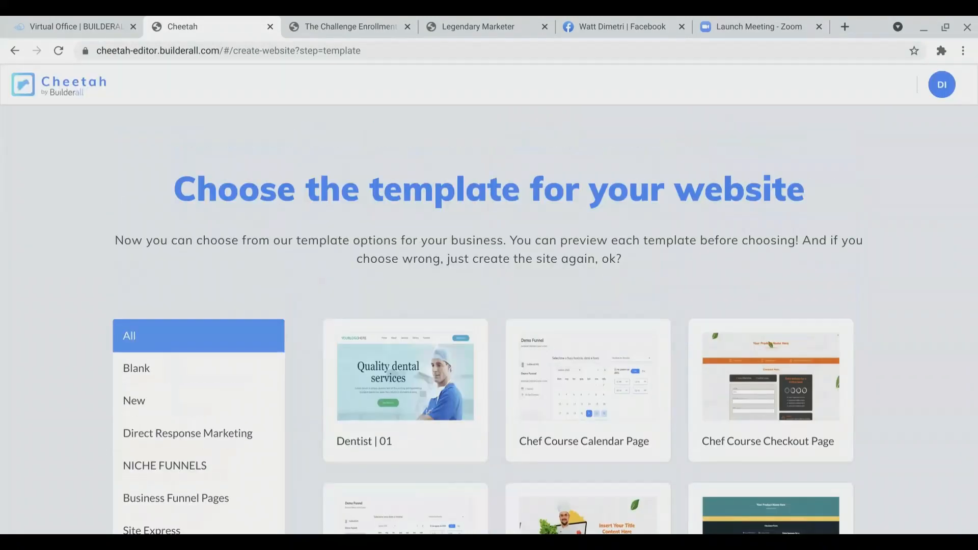
left_click(156, 370)
mouse_move(374, 389)
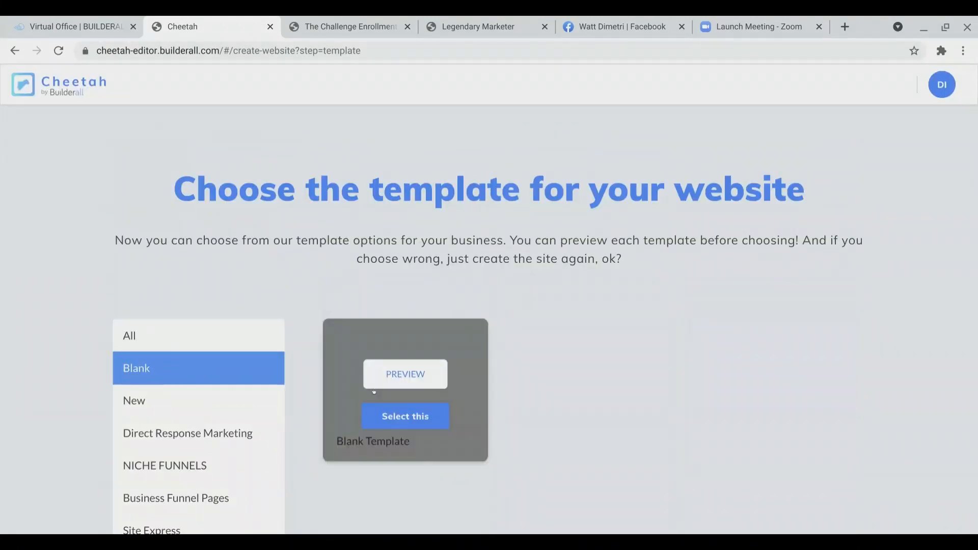
left_click(408, 422)
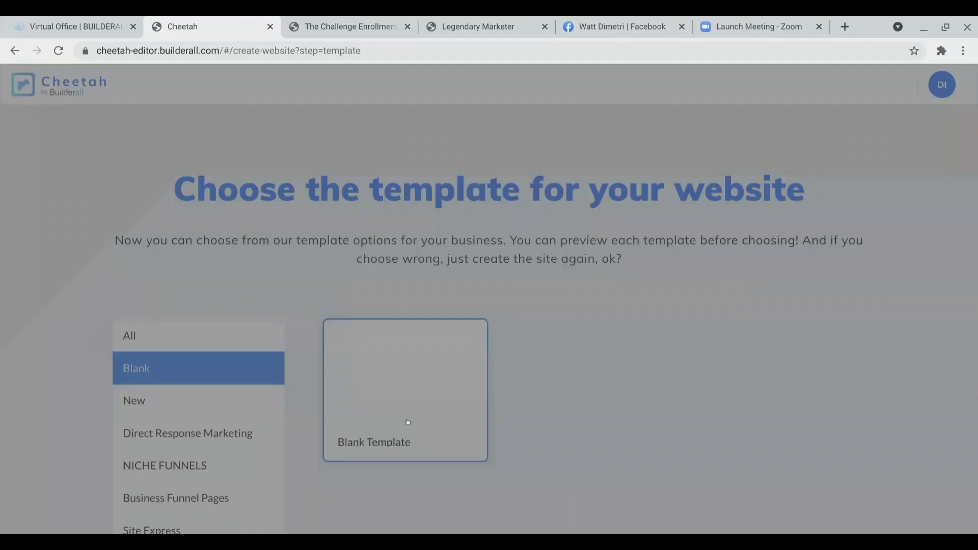
left_click(570, 361)
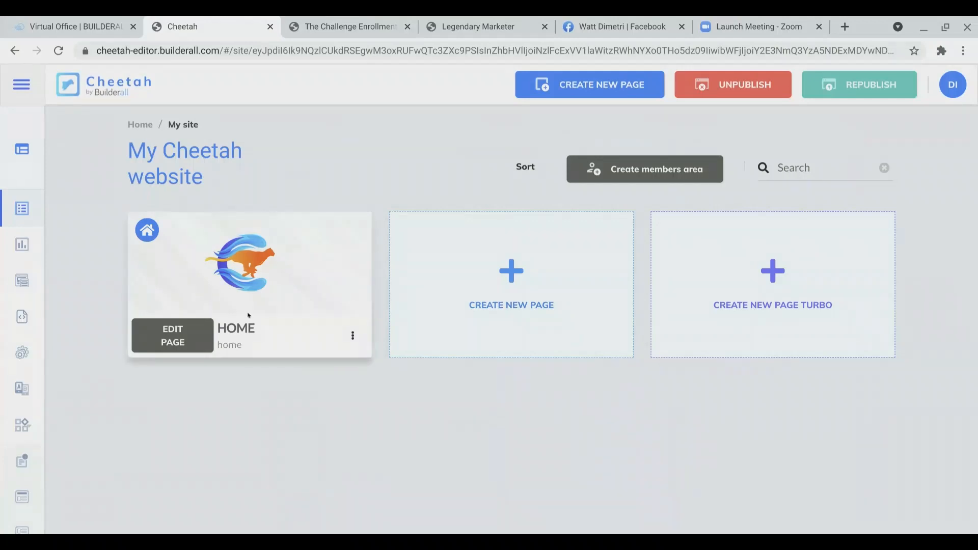
Step: Open the Home page in the editor and delete its placeholder text paragraph
mouse_move(265, 303)
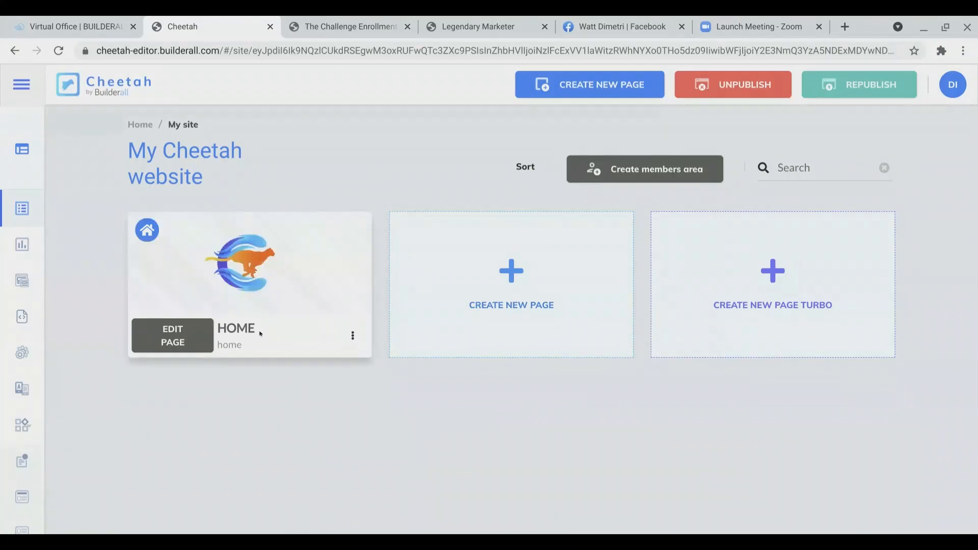
left_click(179, 342)
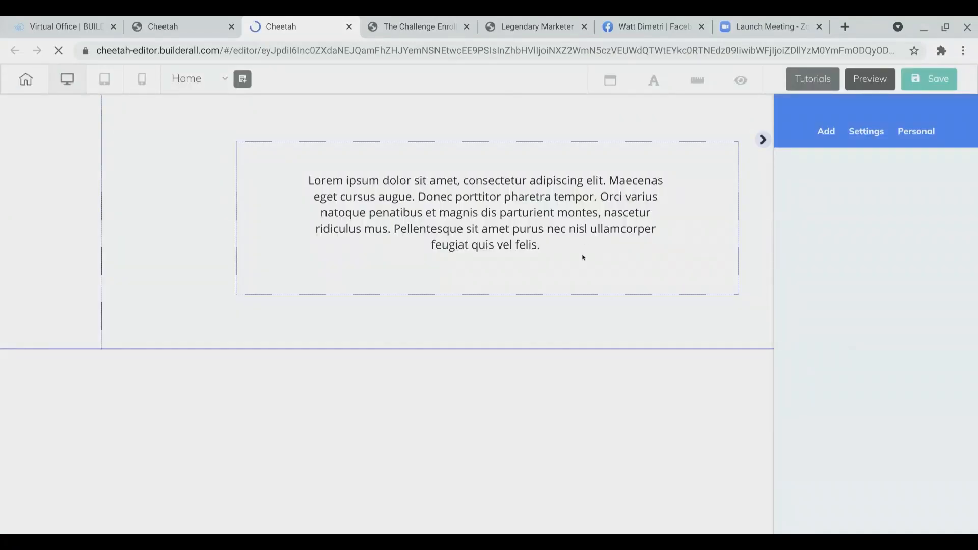
left_click(603, 253)
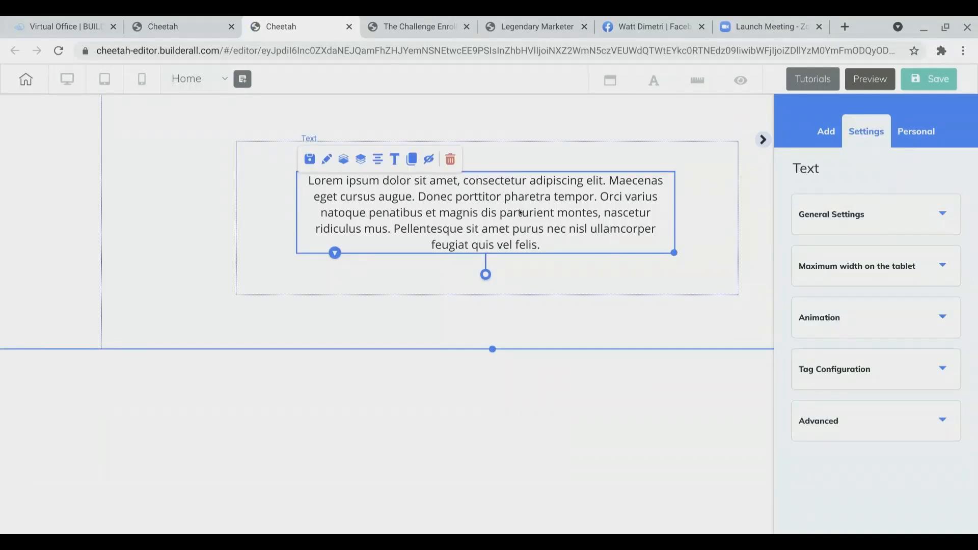
left_click(450, 161)
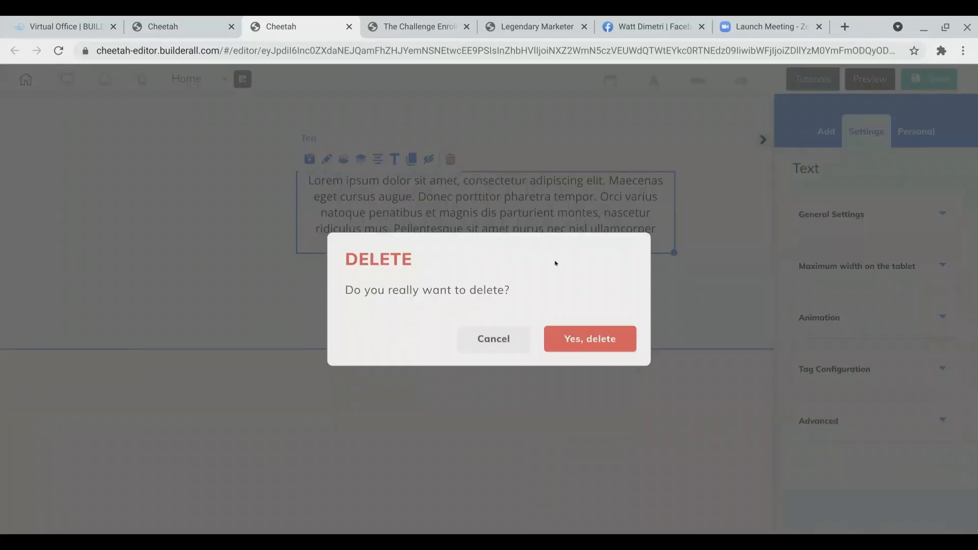
left_click(595, 342)
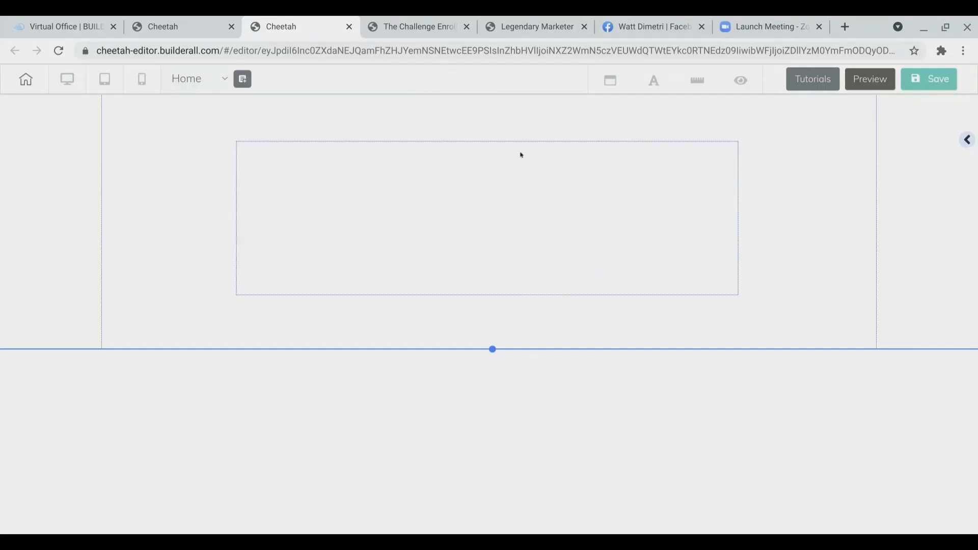
Step: Delete the empty box left in the page panel
left_click(511, 173)
left_click(391, 156)
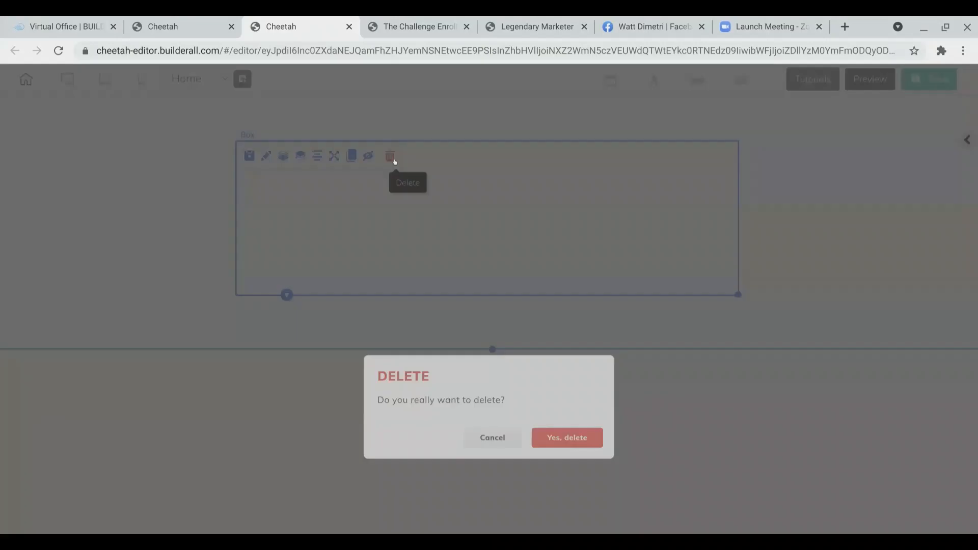
left_click(587, 340)
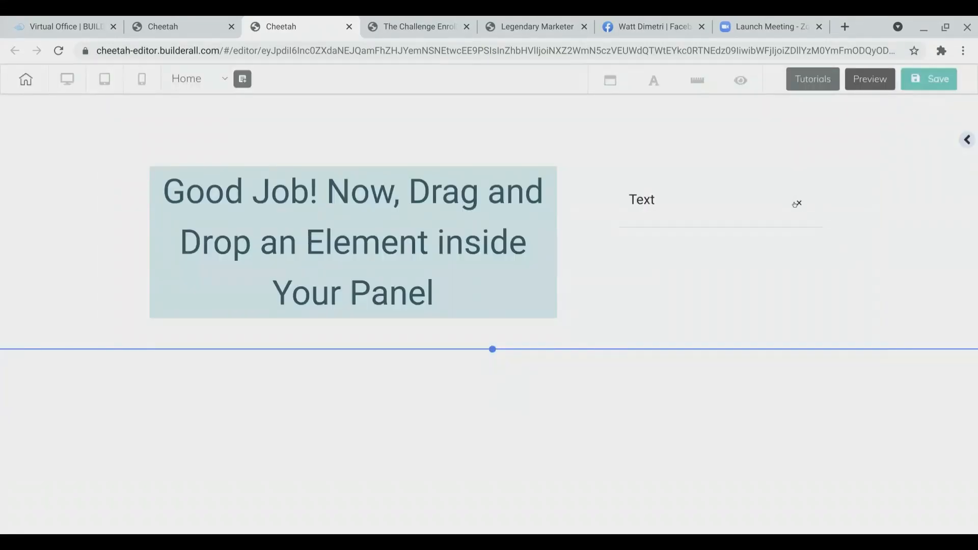
left_click(798, 204)
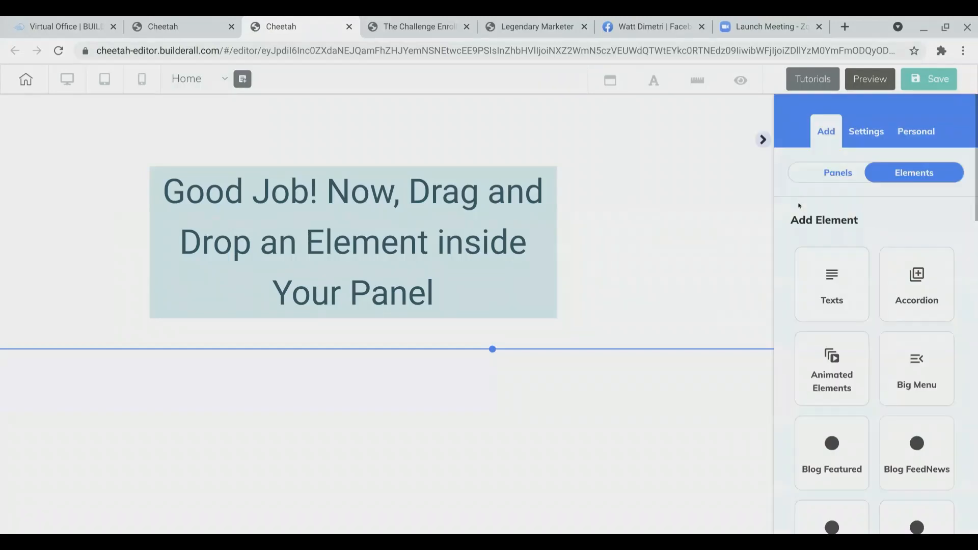
left_click(762, 143)
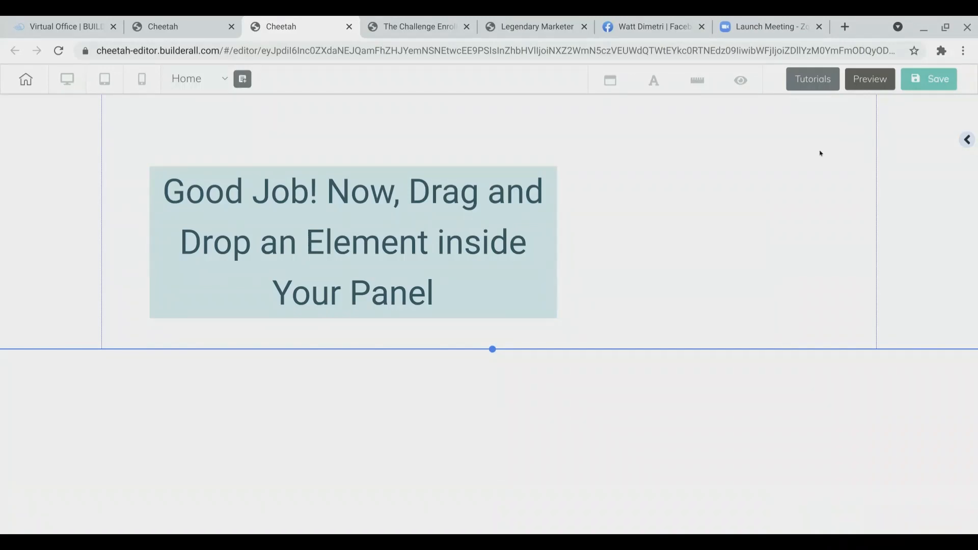
left_click(967, 140)
left_click(762, 144)
left_click(967, 141)
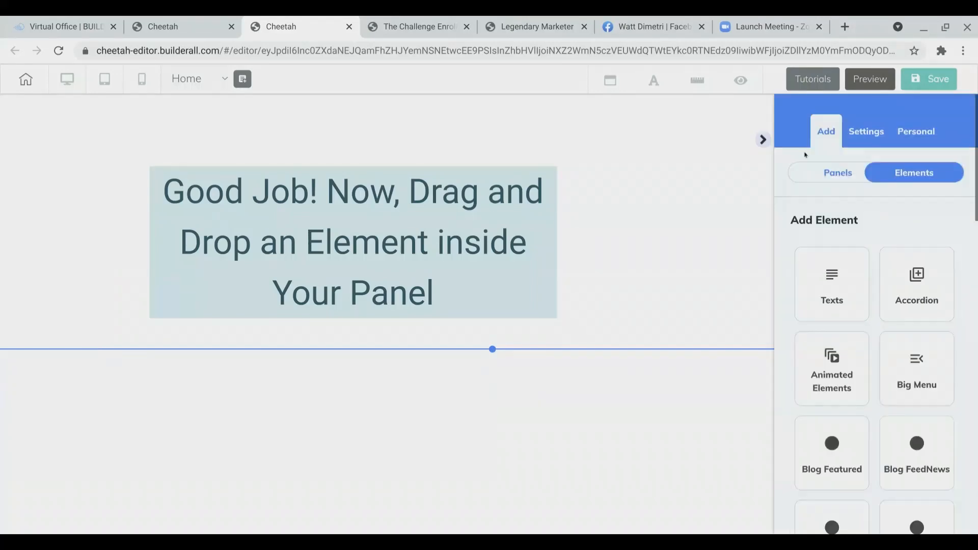
left_click(763, 141)
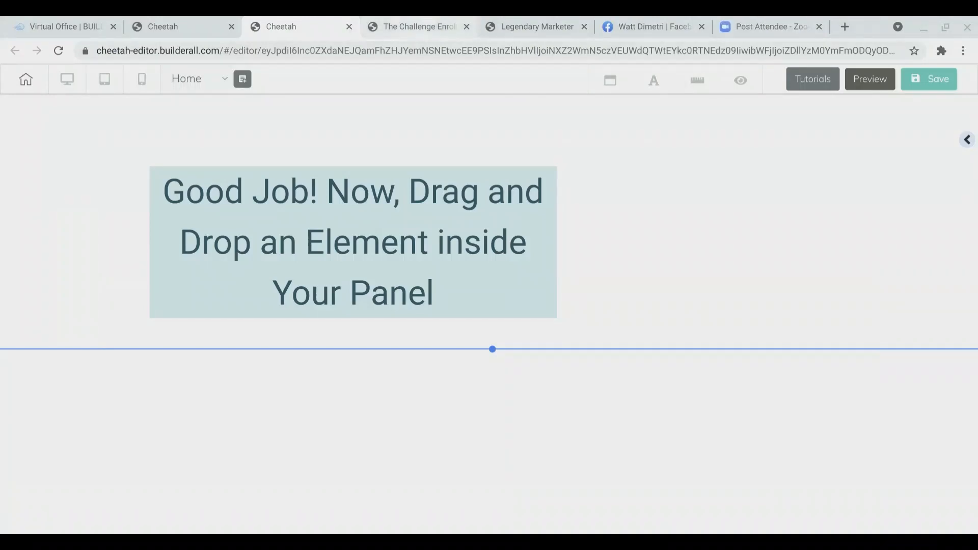
Step: Switch to the challenge enrollment page and select its main headline text
left_click(419, 27)
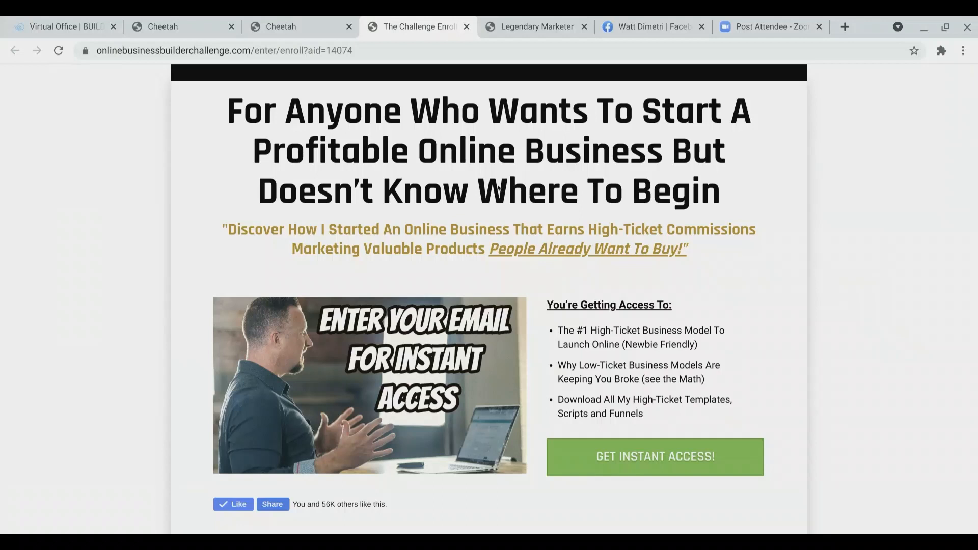
left_click(61, 50)
left_click_drag(229, 104, 725, 207)
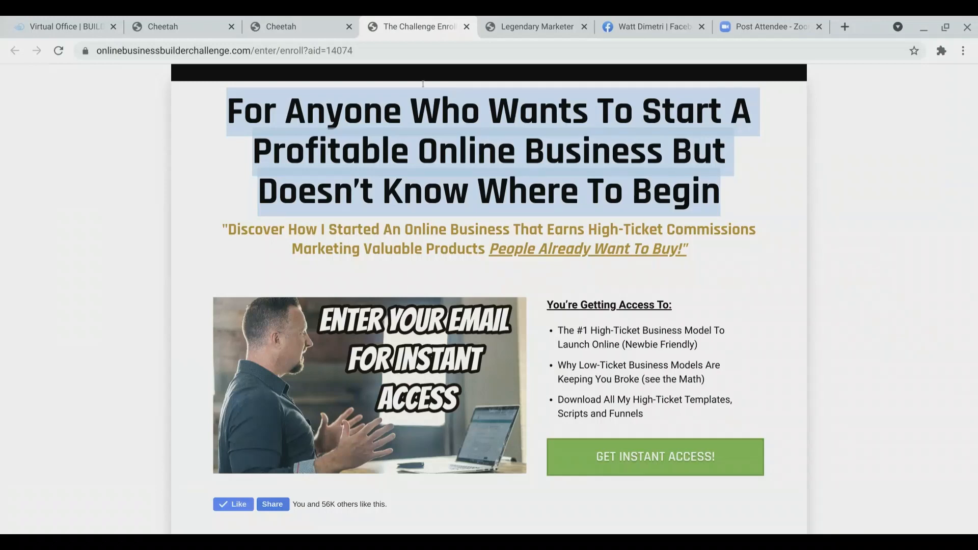
Step: Back in the editor, drag a Title H3 text element into the top of the panel and position it
left_click(297, 21)
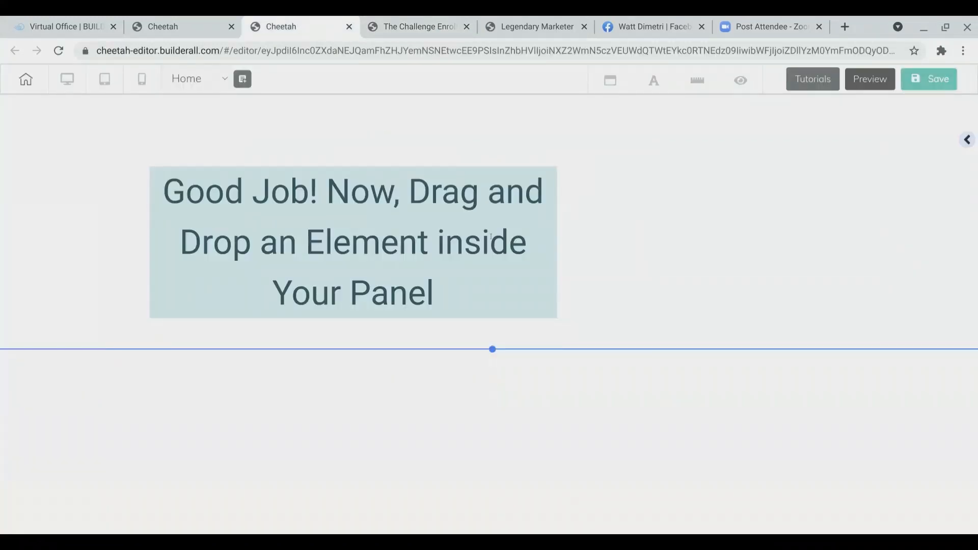
left_click(967, 141)
scroll(889, 258, "down", 1)
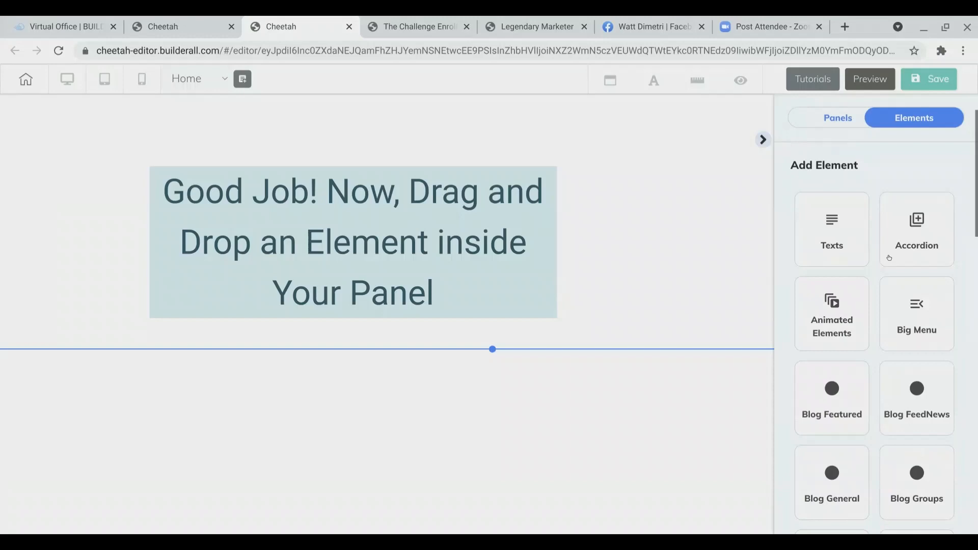
left_click(830, 229)
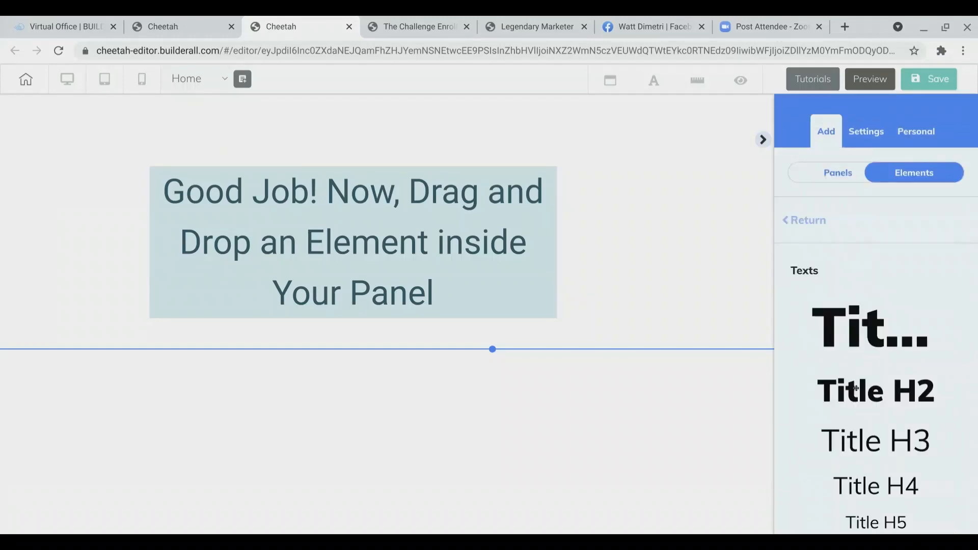
scroll(856, 389, "down", 1)
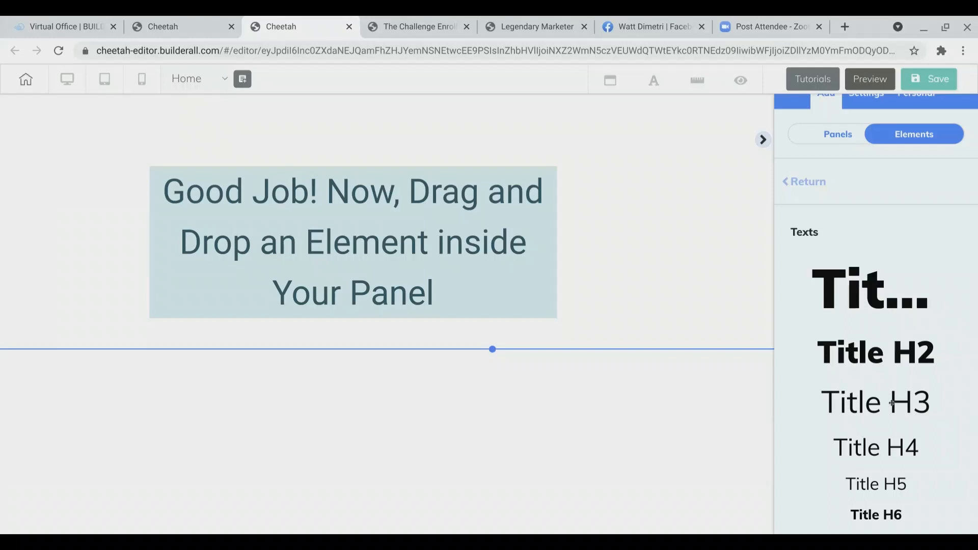
left_click_drag(892, 403, 439, 145)
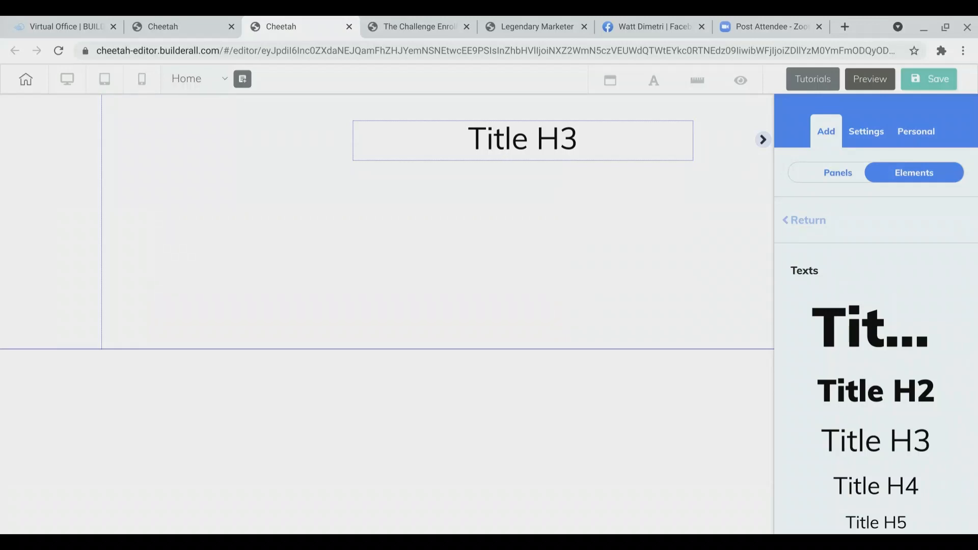
left_click_drag(514, 151, 468, 148)
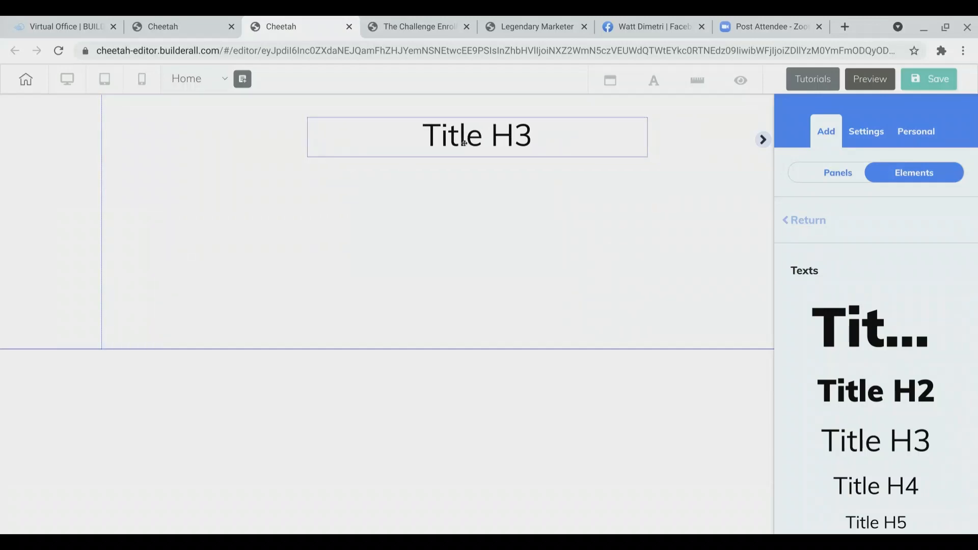
Step: Replace the Title H3 placeholder with the pasted headline "For Anyone Who Wants To Start A Profitable Online Business But Doesn't Know Where To Begin"
double_click(554, 149)
left_click(552, 148)
key("ctrl+a")
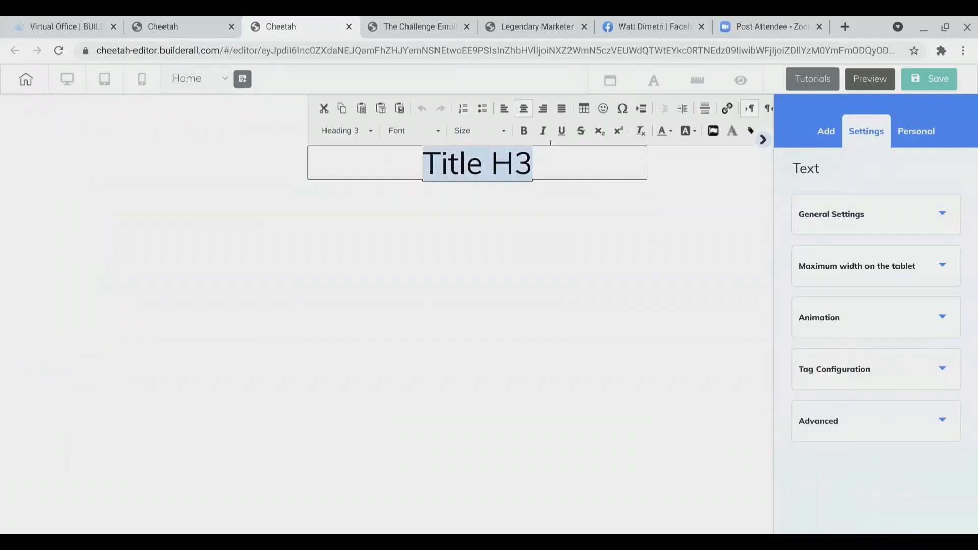
left_click(554, 200)
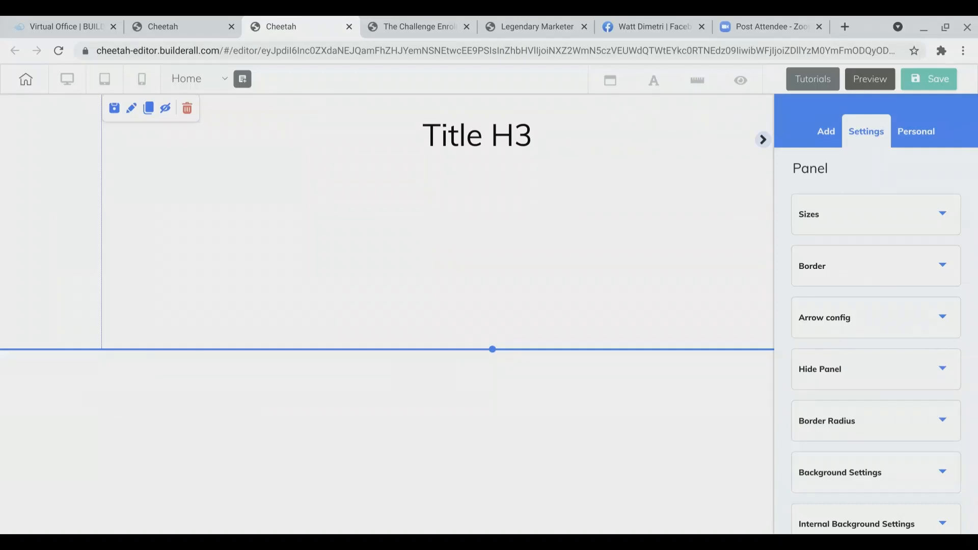
left_click(503, 145)
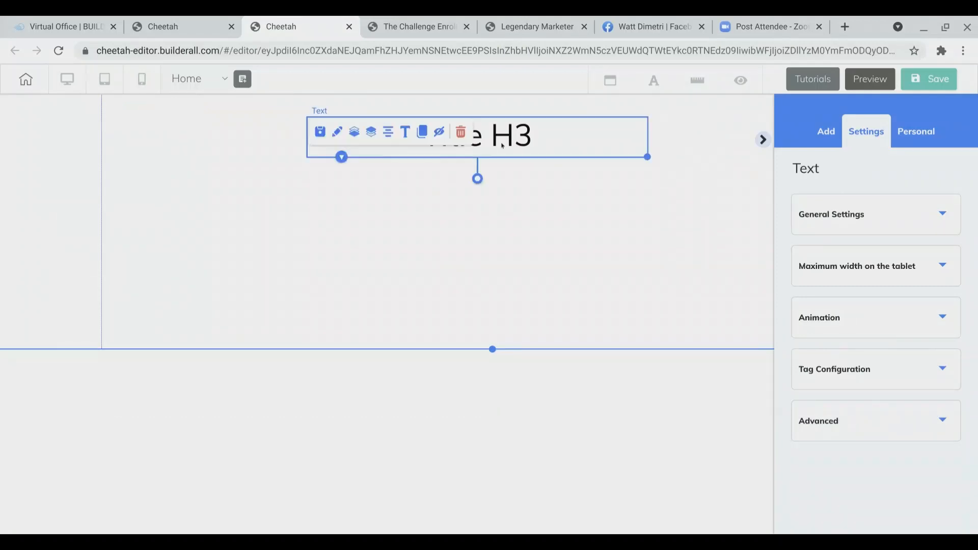
double_click(530, 146)
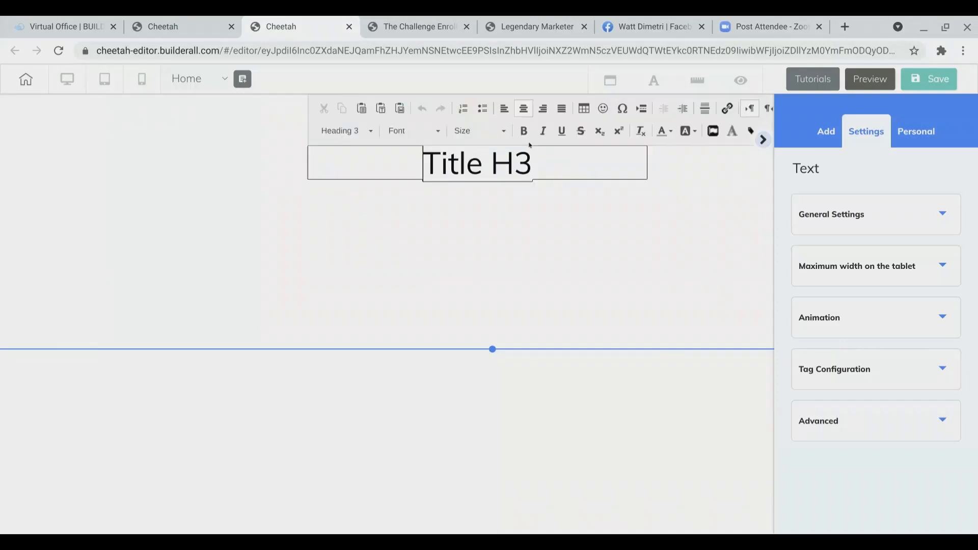
triple_click(529, 157)
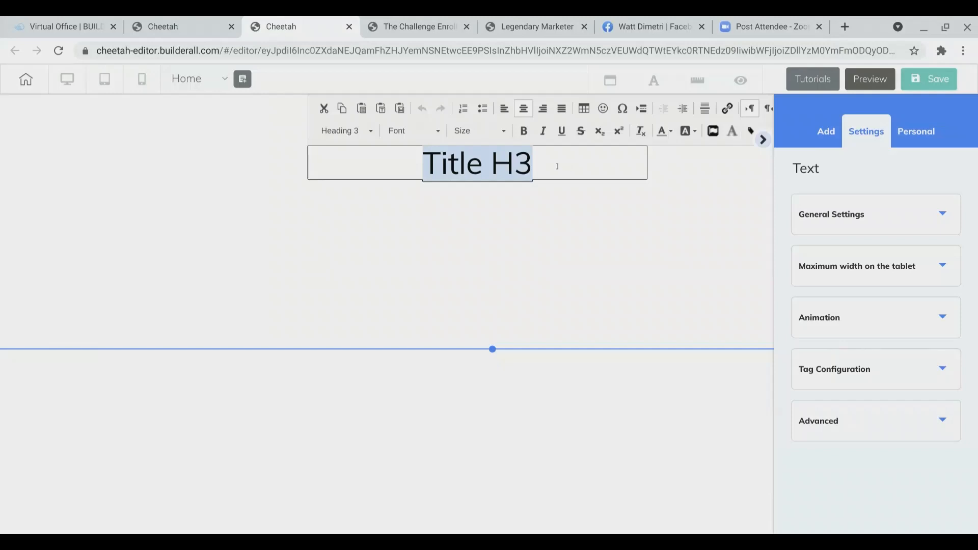
type("For Anyone Who Wants To Start A Profitable Online Business But Doesn’t Know Where To Begin")
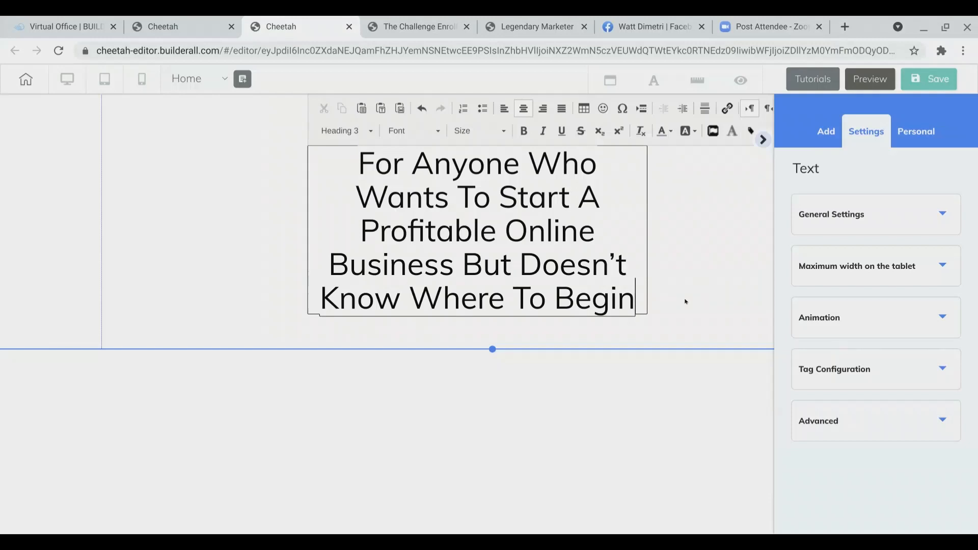
left_click(686, 301)
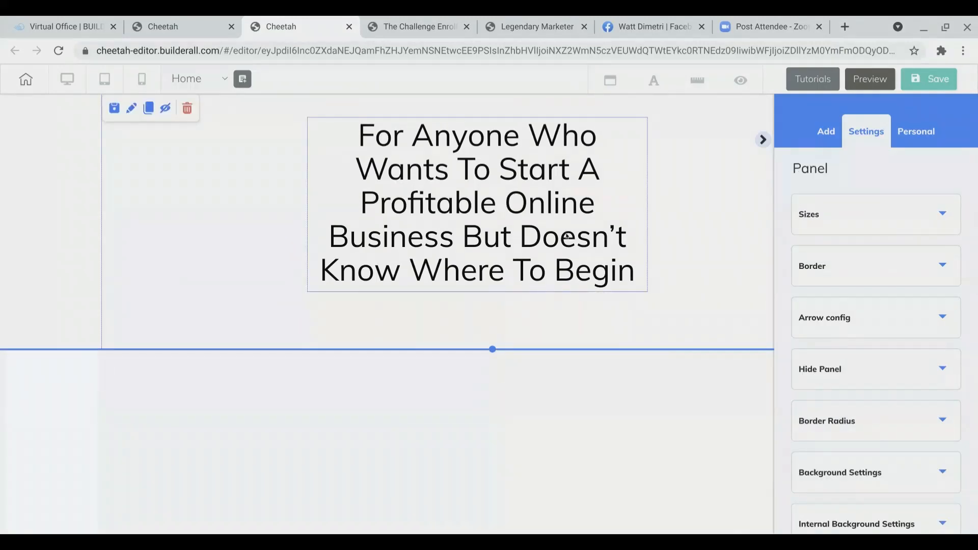
Step: Move the headline box and widen it so the headline wraps onto three lines
left_click_drag(567, 237, 518, 225)
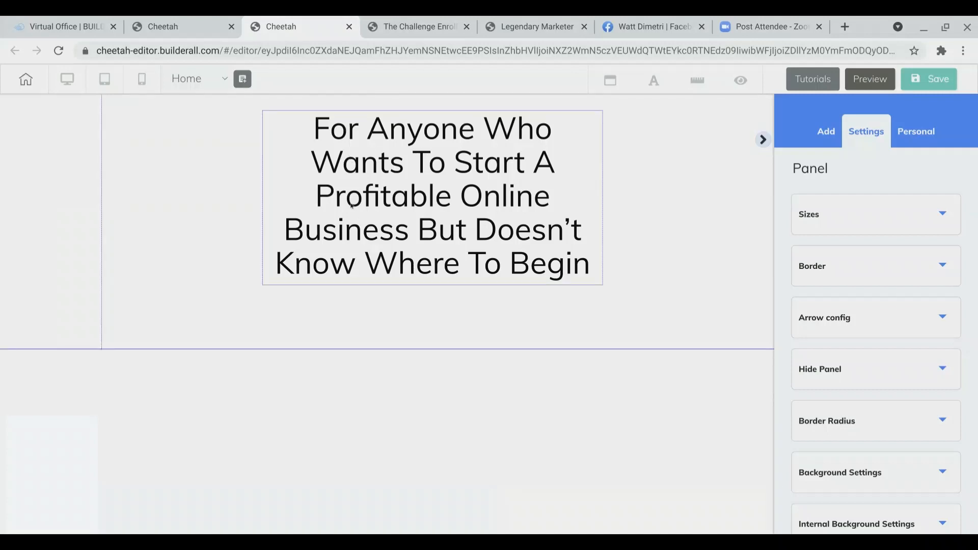
left_click(570, 245)
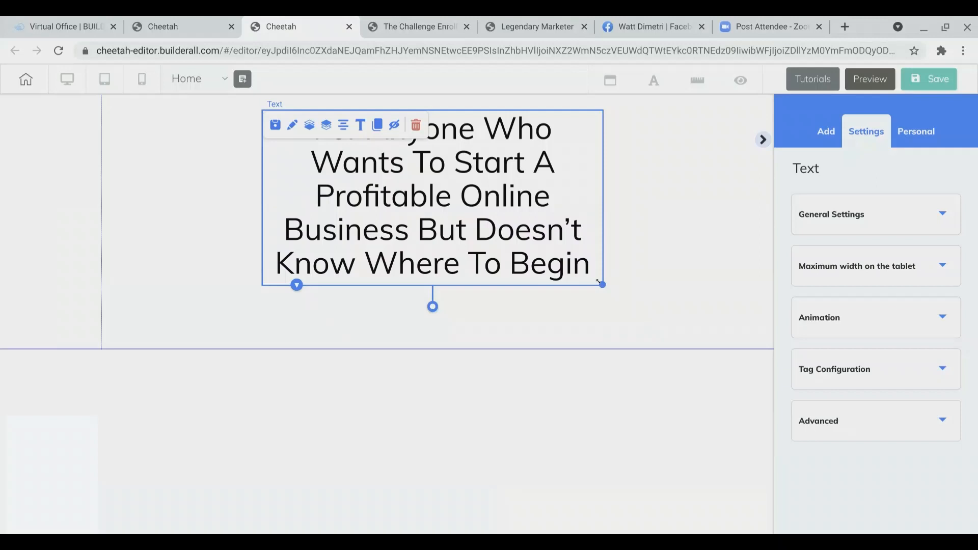
left_click_drag(598, 282, 799, 286)
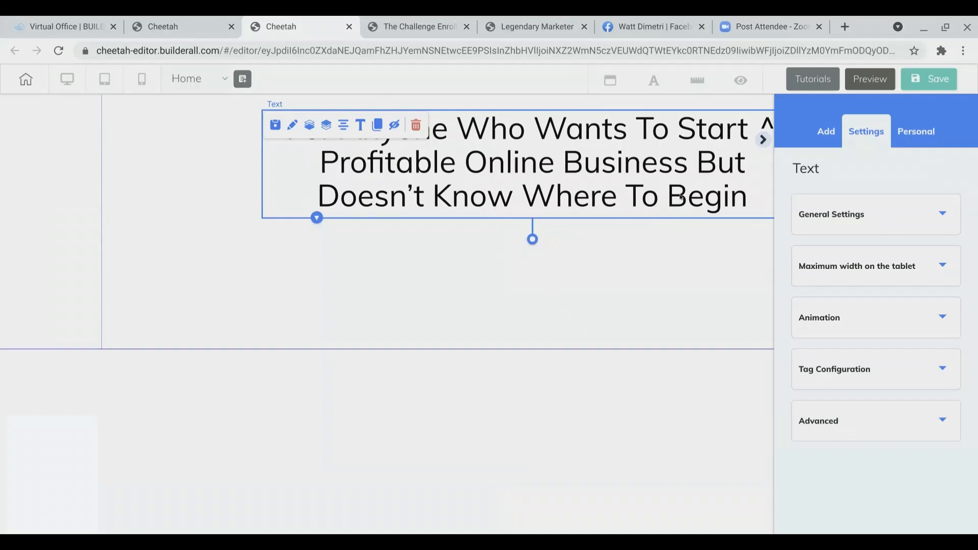
left_click_drag(681, 197, 649, 196)
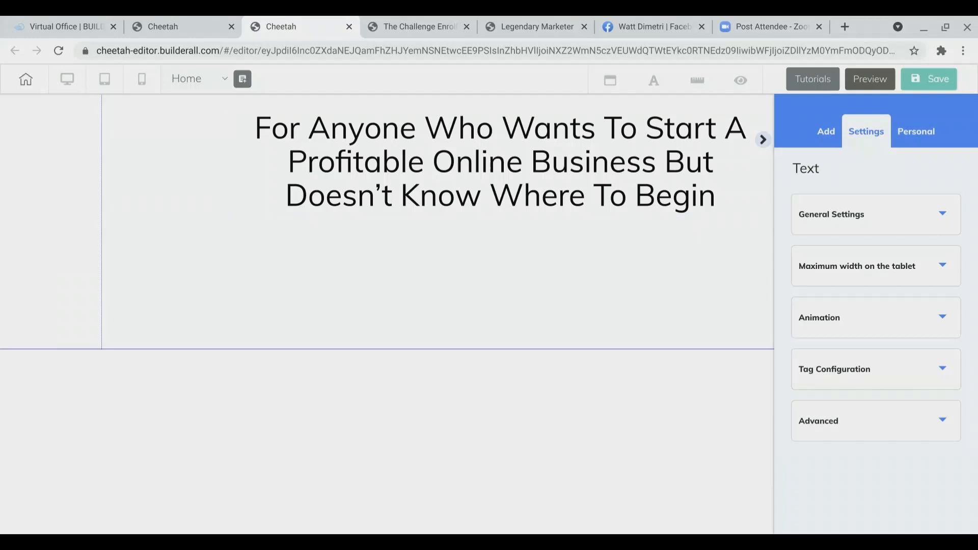
Step: Select all of the headline text and make it bold
left_click(576, 167)
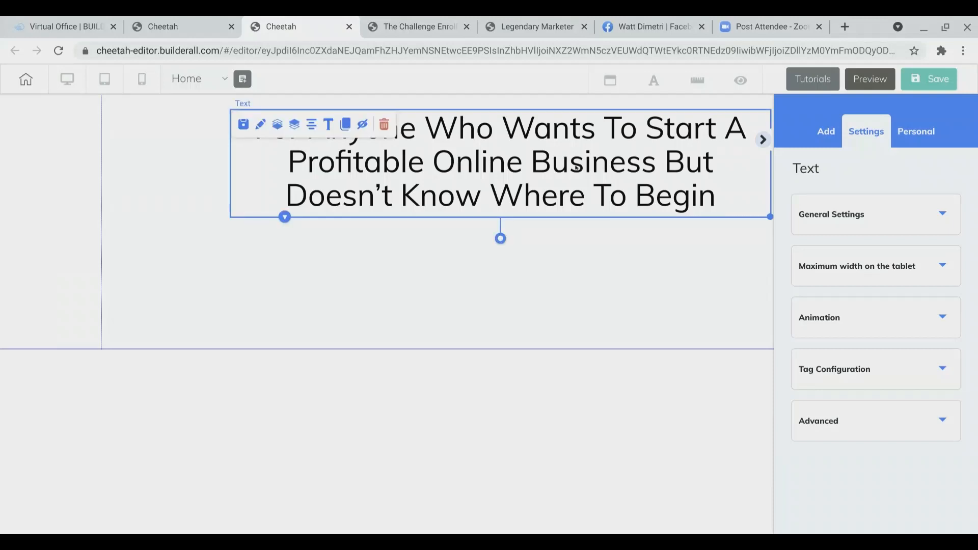
double_click(556, 186)
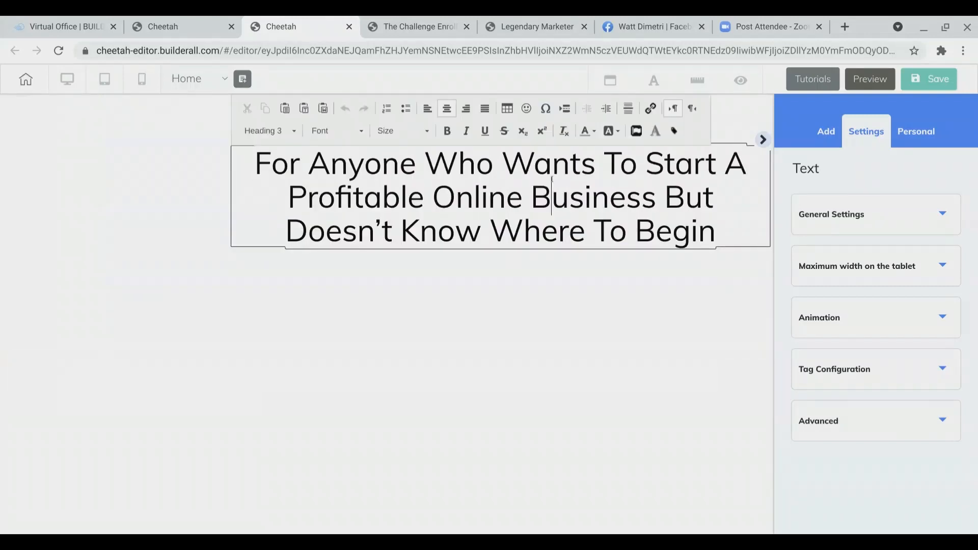
double_click(552, 179)
triple_click(553, 179)
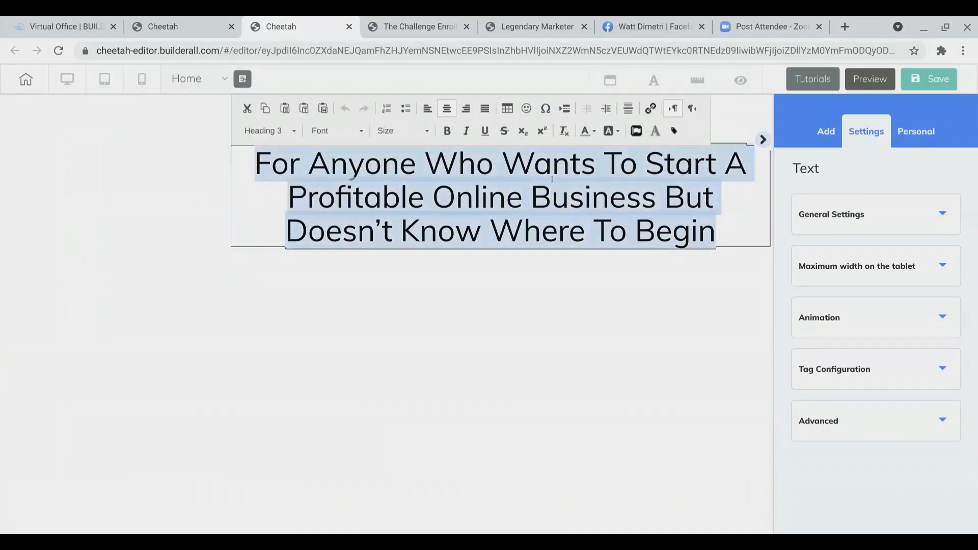
left_click(447, 131)
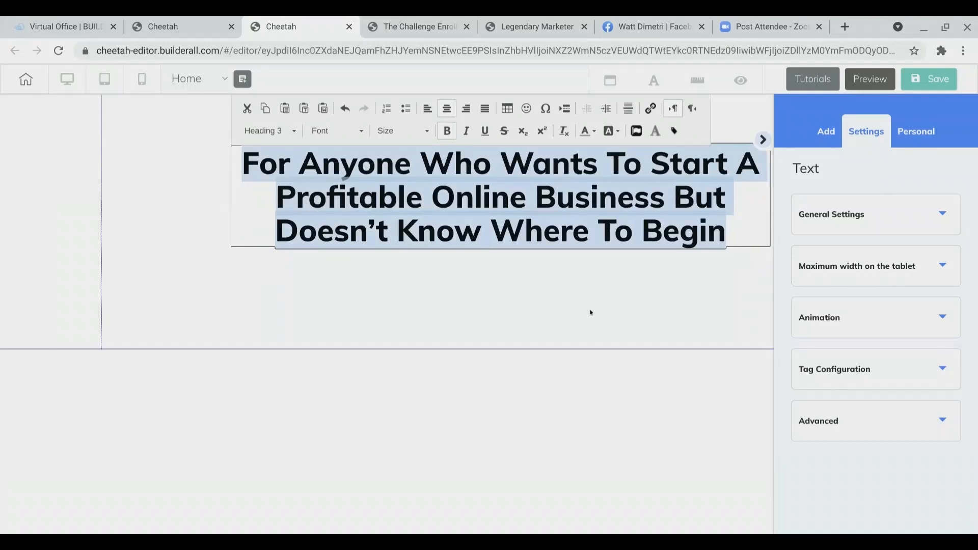
left_click(656, 308)
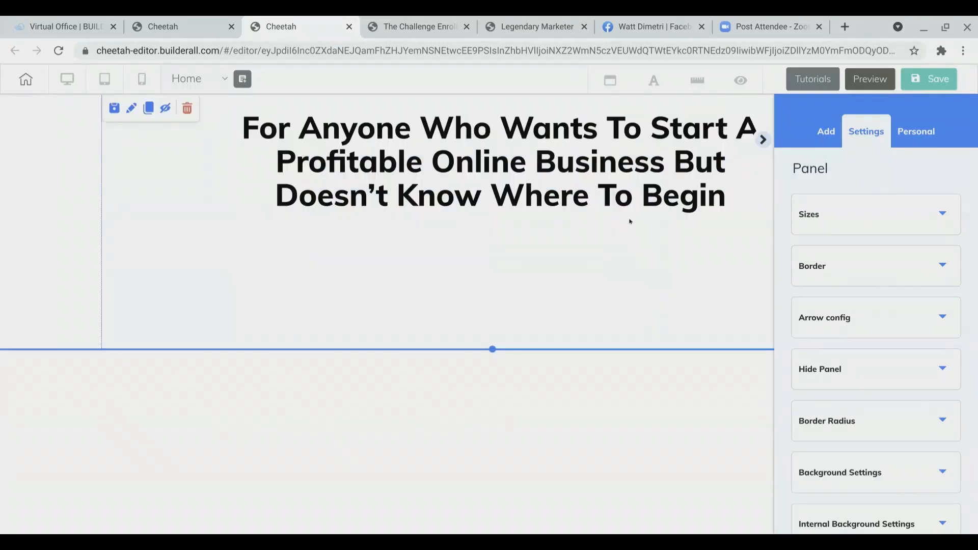
Step: Center the headline element horizontally in the panel
left_click(761, 141)
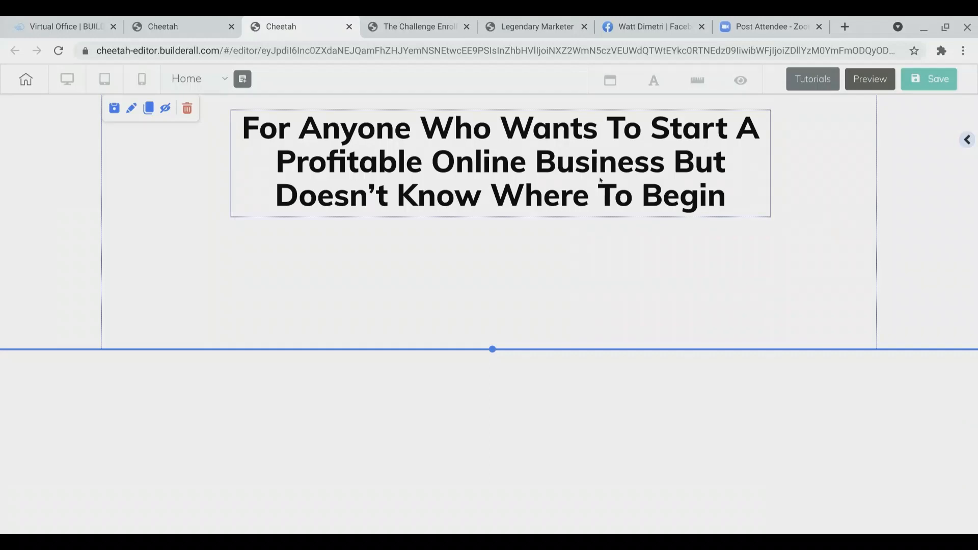
left_click(555, 183)
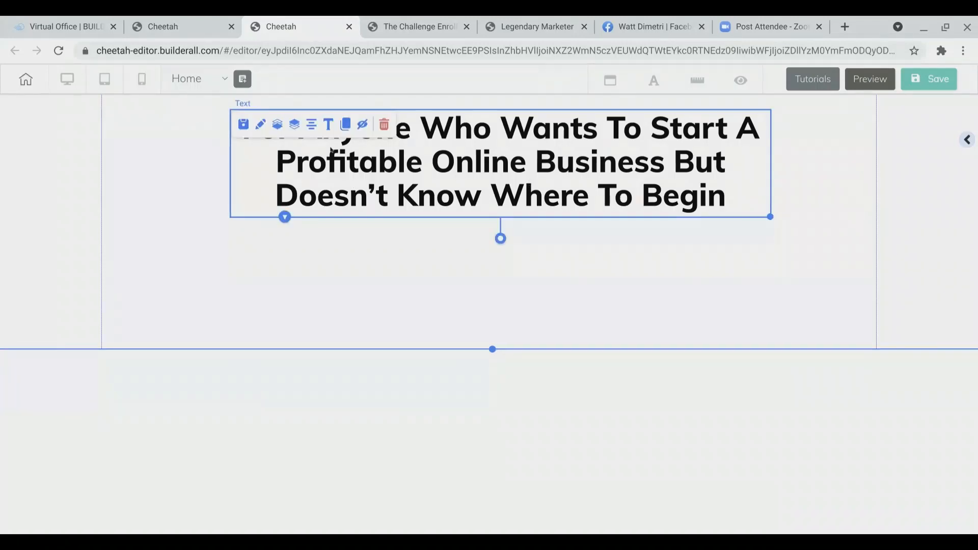
left_click(310, 127)
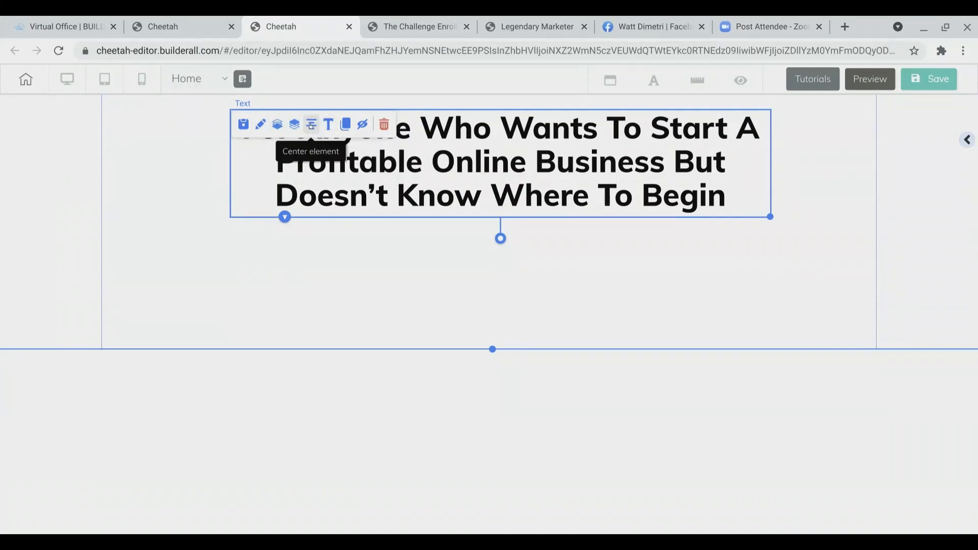
left_click(310, 126)
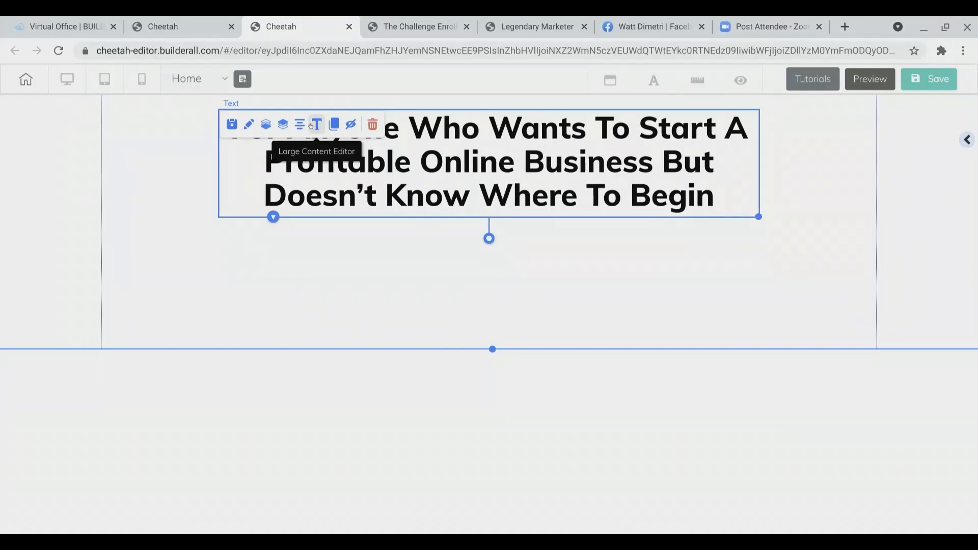
left_click(542, 241)
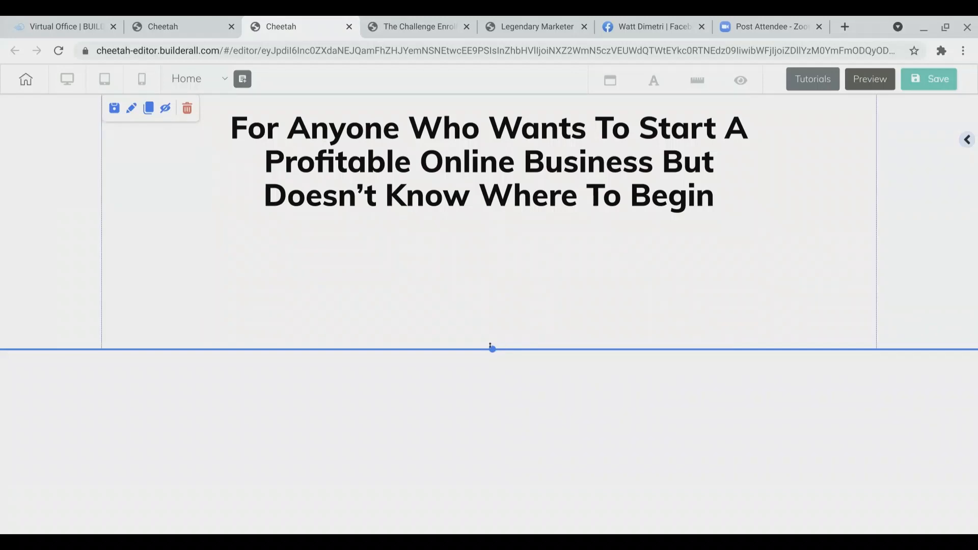
Step: Adjust the panel's height using its bottom edge and the Sizes height slider in panel settings
mouse_move(491, 349)
left_mouse_down()
mouse_move(494, 392)
mouse_move(494, 344)
left_mouse_up()
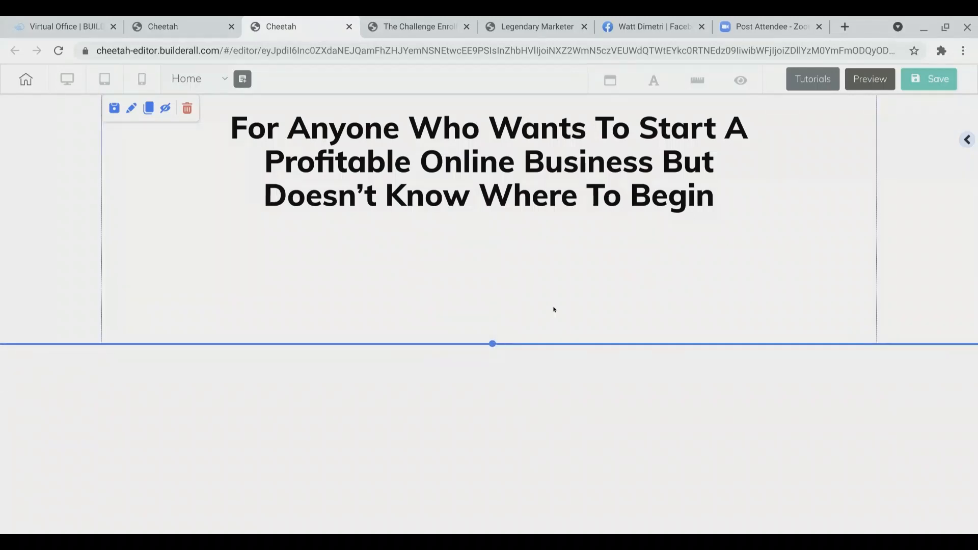
left_click(966, 141)
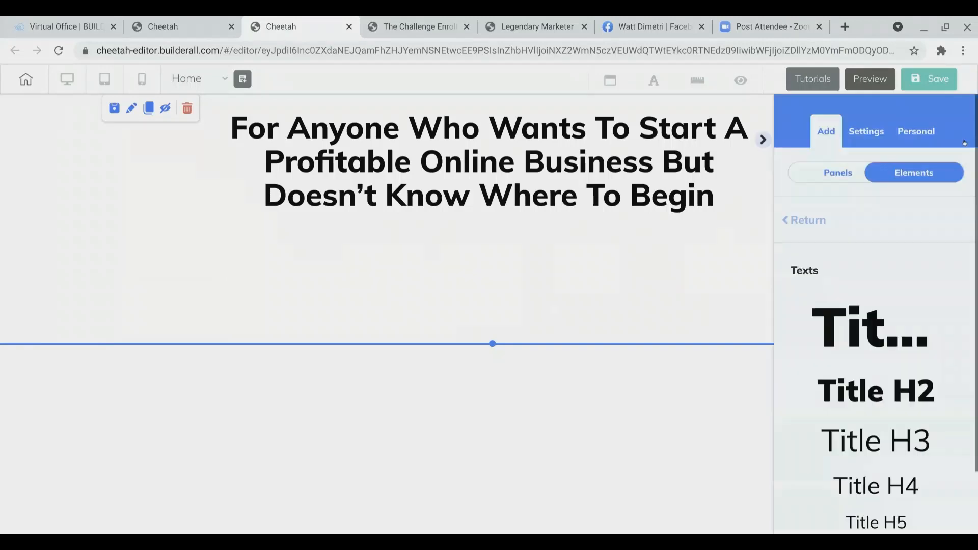
left_click(793, 227)
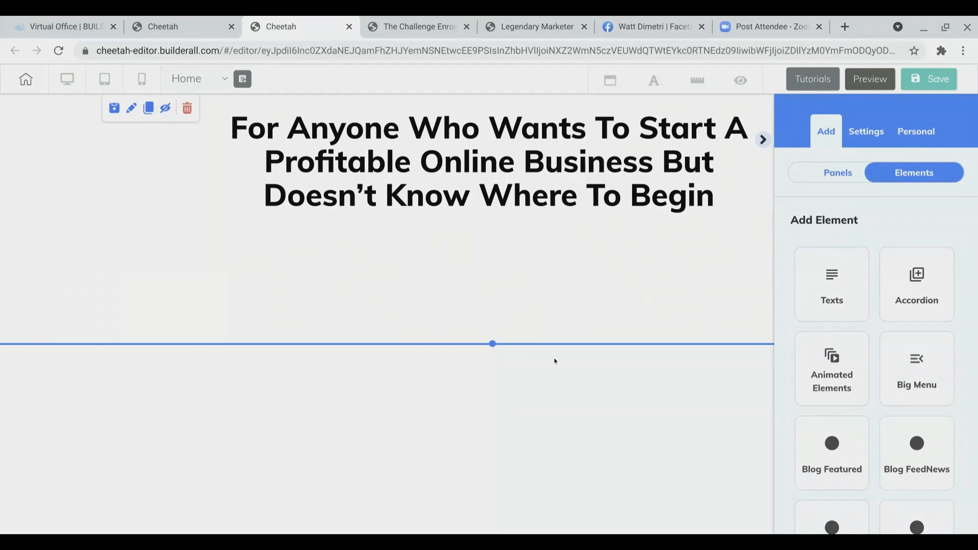
left_click(483, 330)
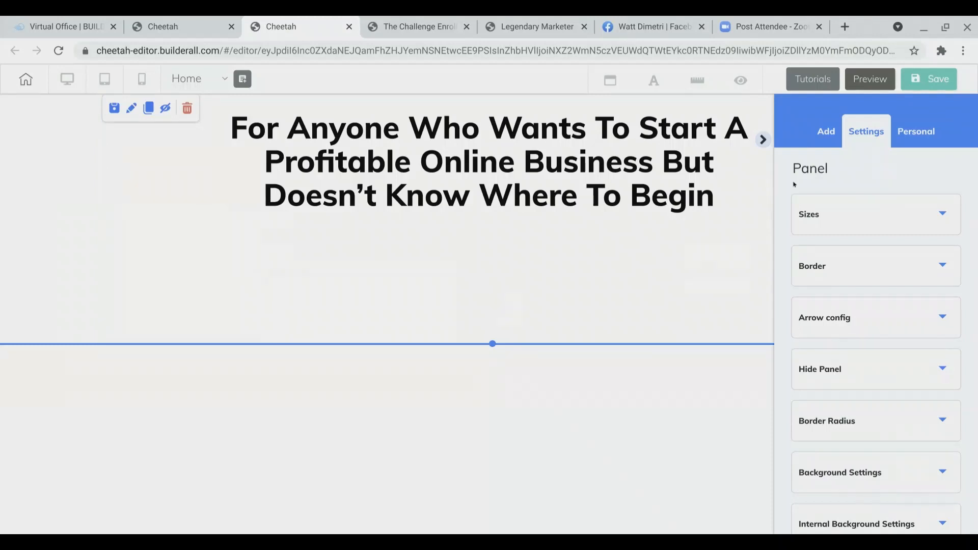
left_click(842, 212)
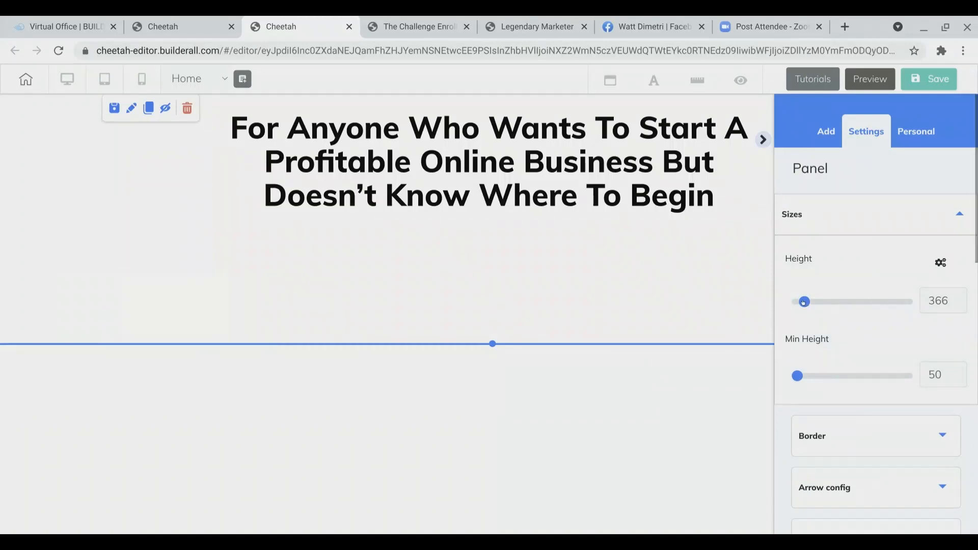
left_click_drag(804, 302, 809, 304)
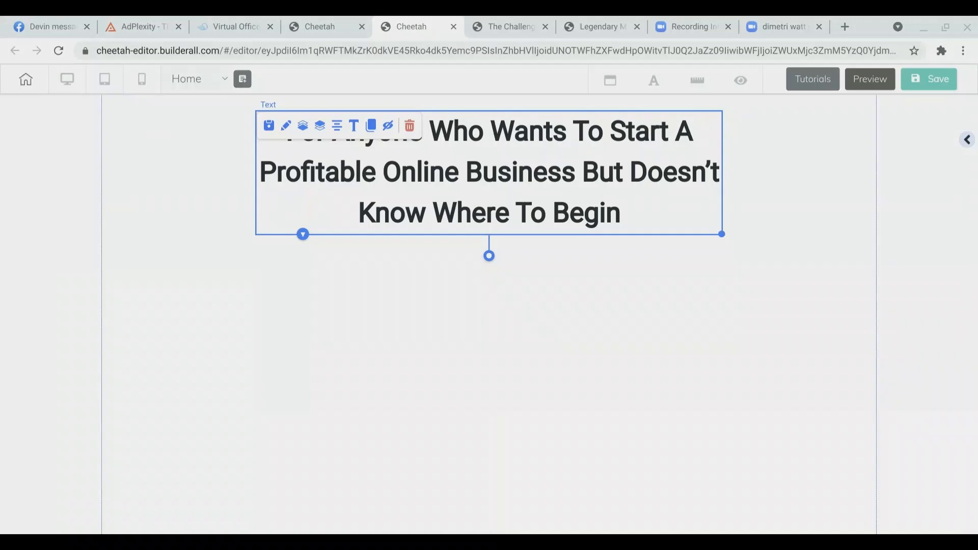
Step: Add a Title H6 text element to the panel below the headline
left_click(644, 255)
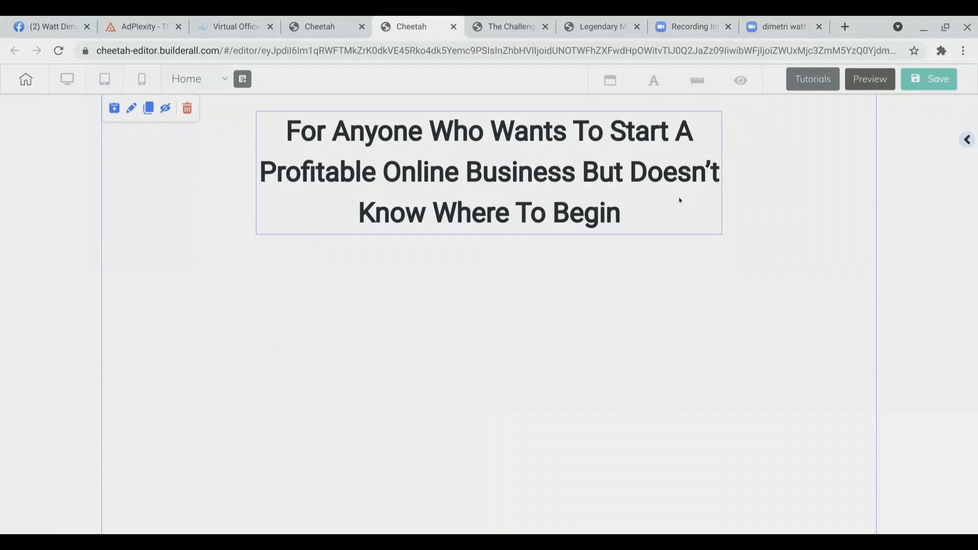
left_click(965, 140)
scroll(824, 316, "down", 1)
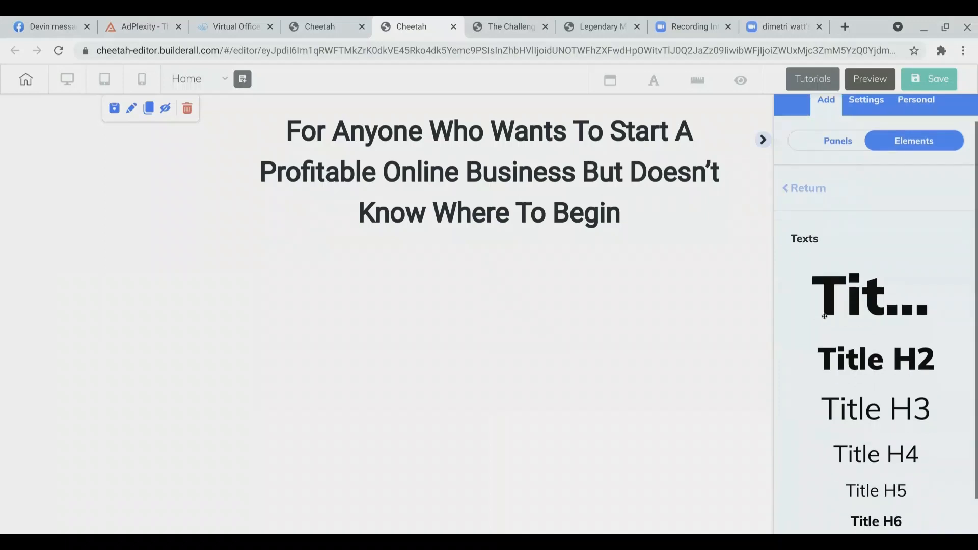
scroll(824, 317, "down", 1)
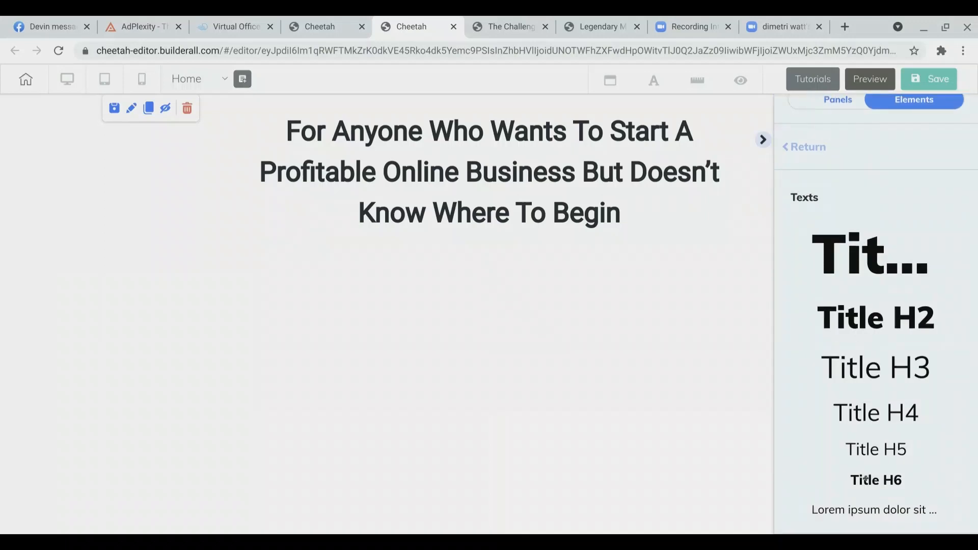
left_click_drag(840, 469, 460, 320)
left_click_drag(520, 297, 522, 291)
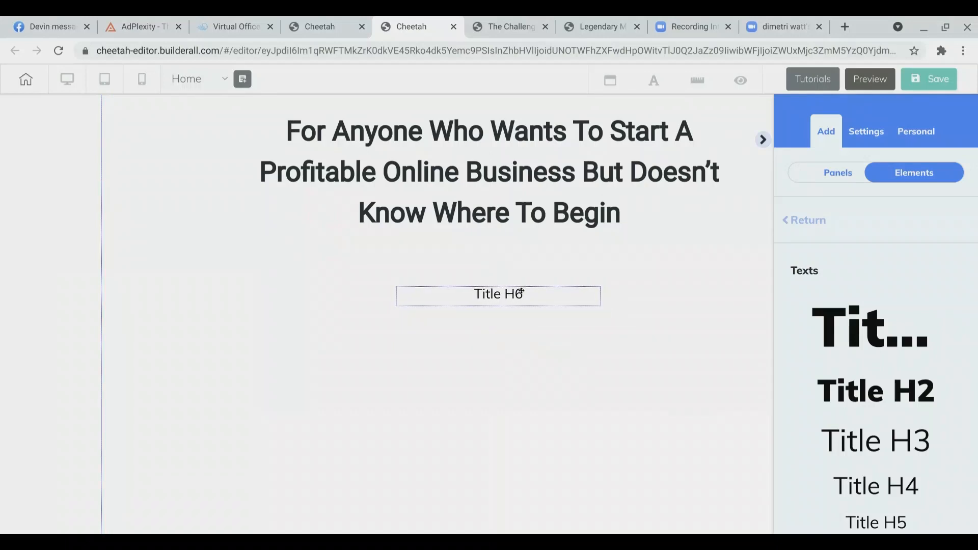
Step: Replace the Title H6 placeholder with the pasted subheadline "Discover How I Started An Online Business That Earns High-Ticket Commissions Marketing Valuable Products People Already Want To Buy!" and select it
double_click(536, 291)
triple_click(537, 290)
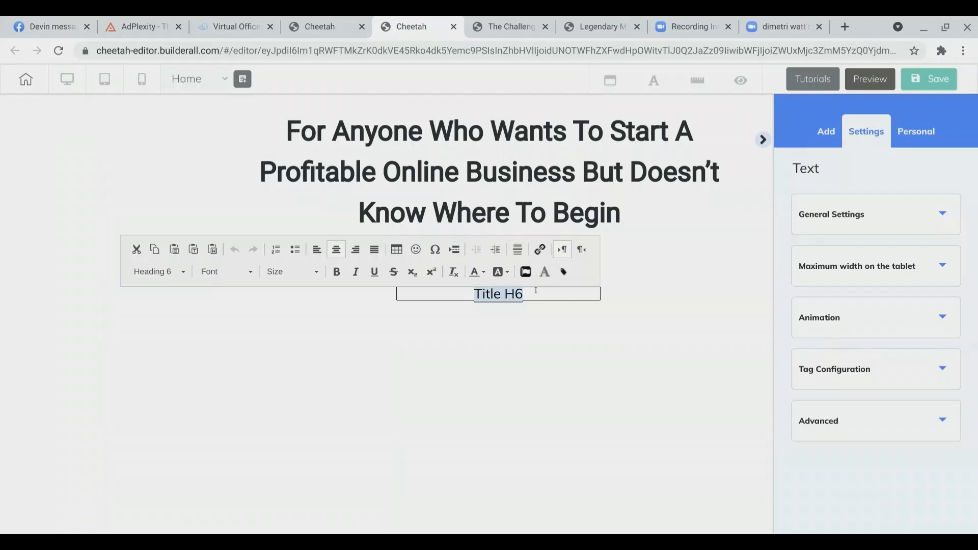
type("\"Discover How I Started An Online Business That Earns High-Ticket Commissions Marketing Valuable Products People Already Want To Buy!\"")
left_click(683, 390)
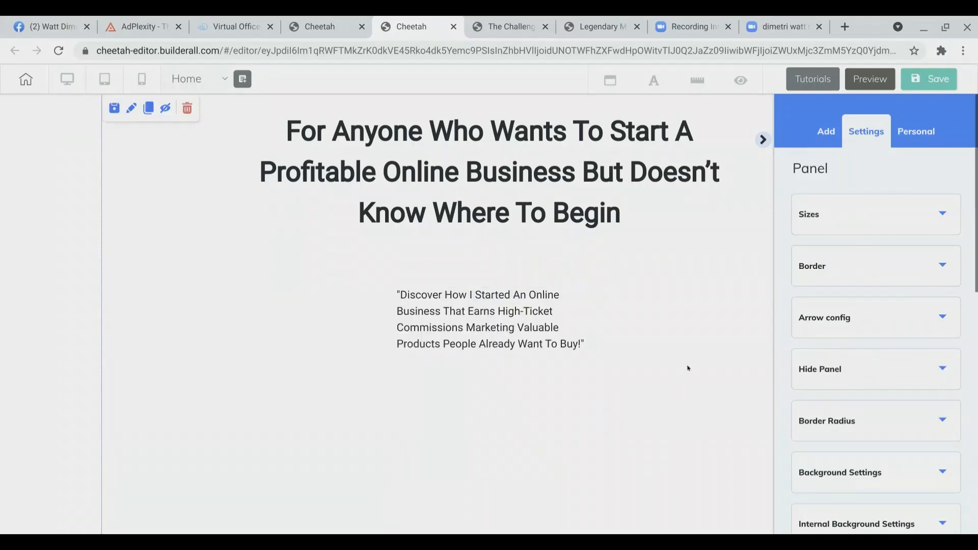
left_click(763, 140)
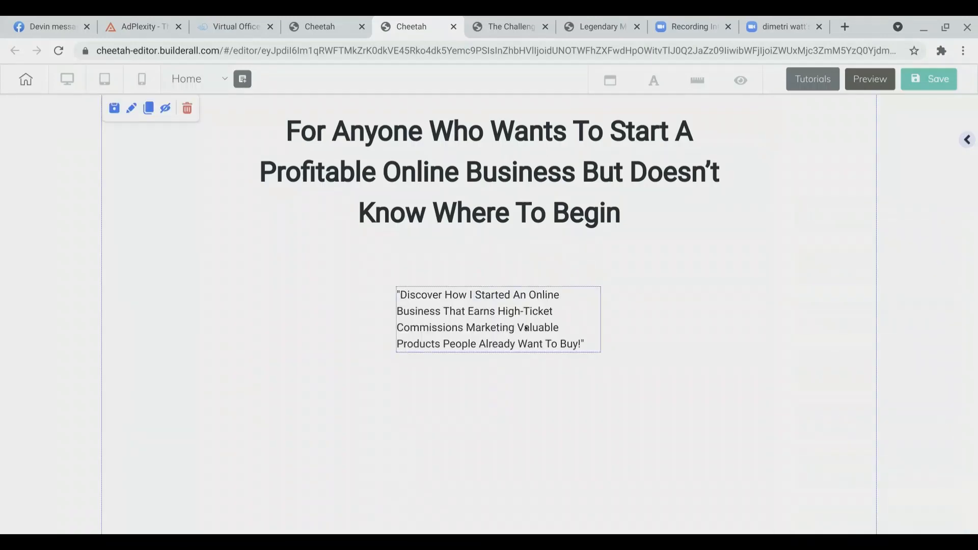
left_click(586, 336)
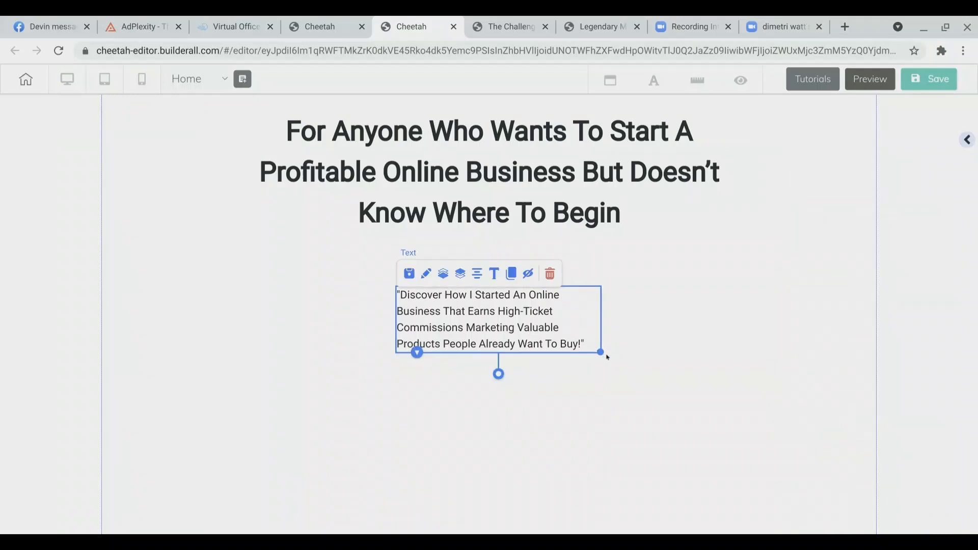
Step: Widen the subheadline text box and center it horizontally in the panel
left_click_drag(596, 348, 753, 354)
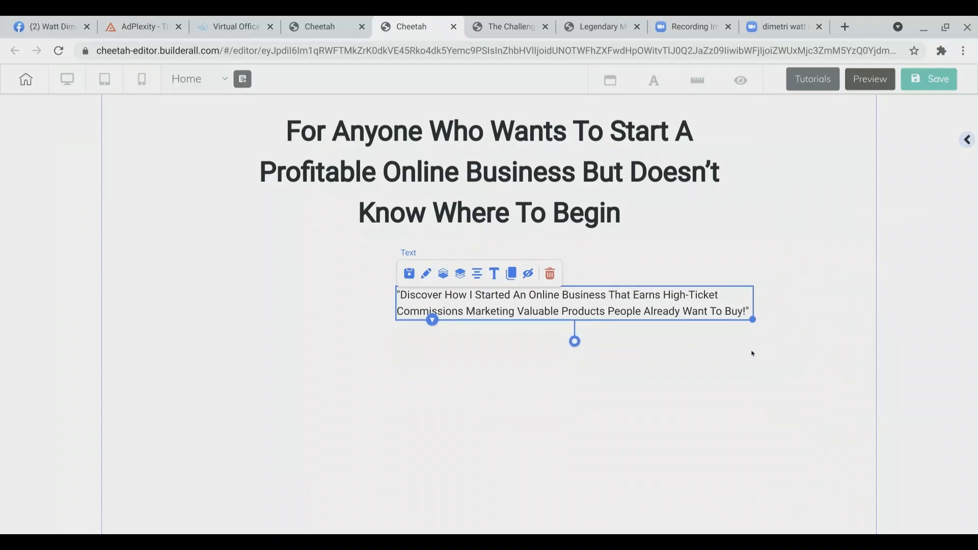
left_click(752, 352)
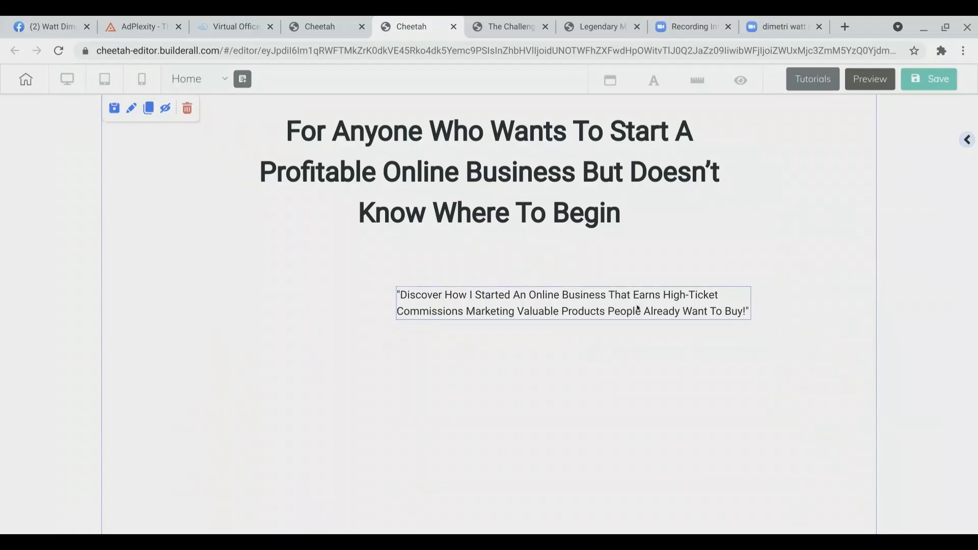
left_click(636, 309)
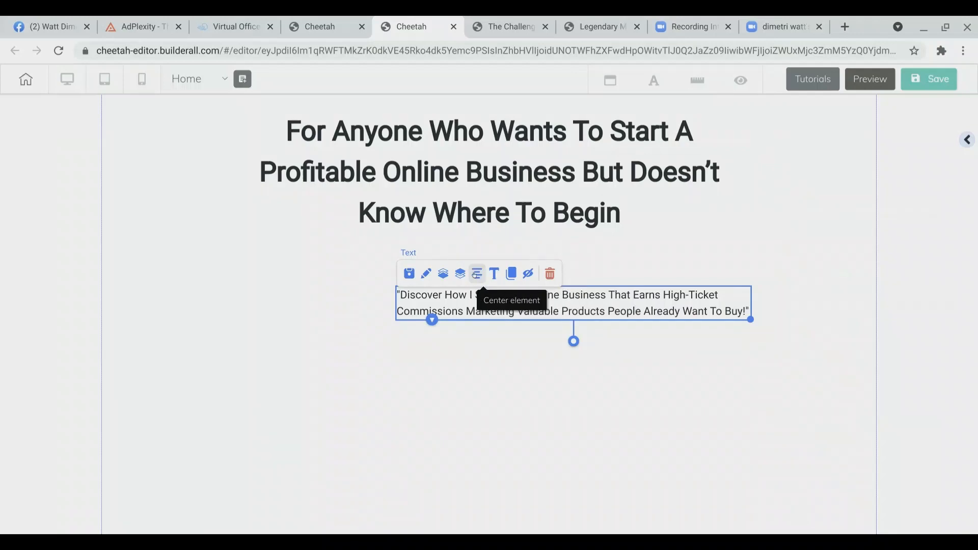
left_click(477, 275)
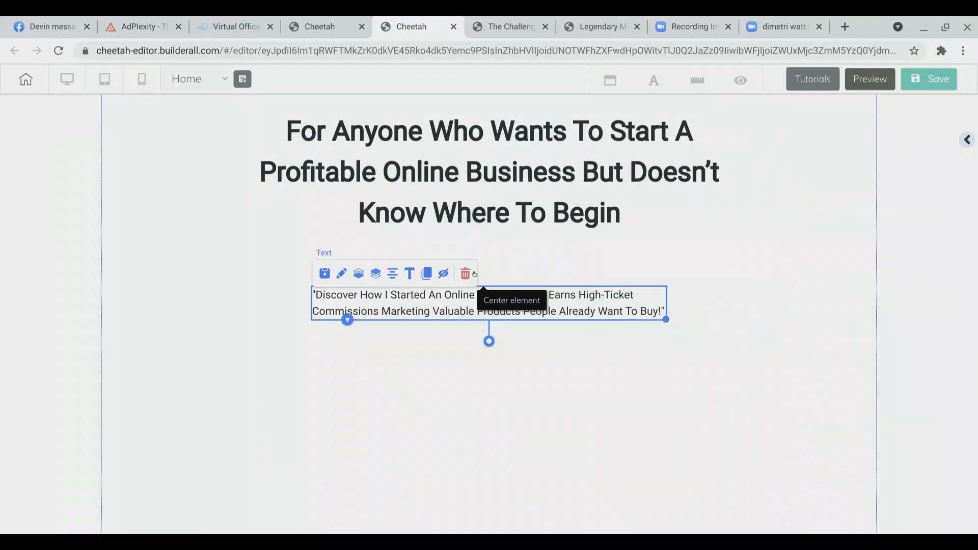
left_click(621, 367)
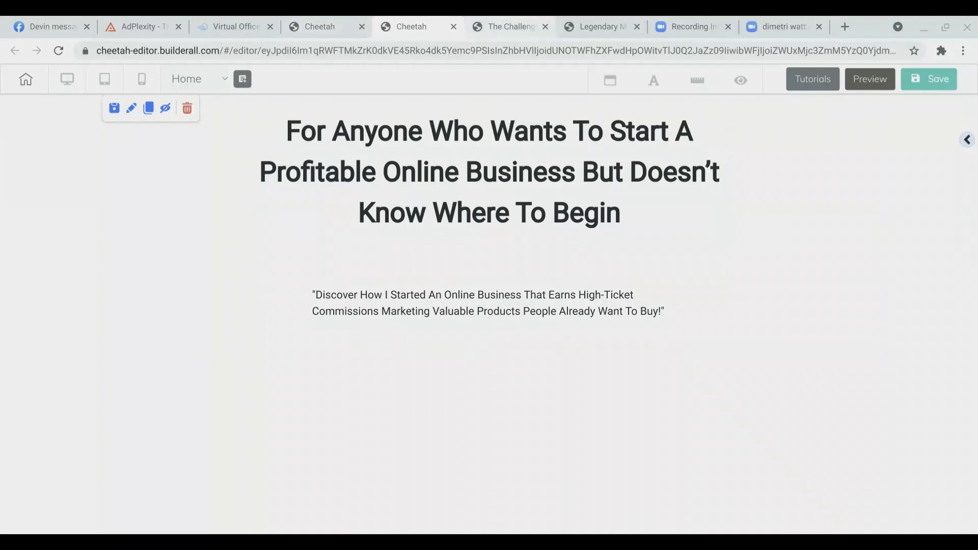
Step: Open the browser developer tools on the challenge enrollment page and copy the yellow color value #ffc107
left_click(510, 26)
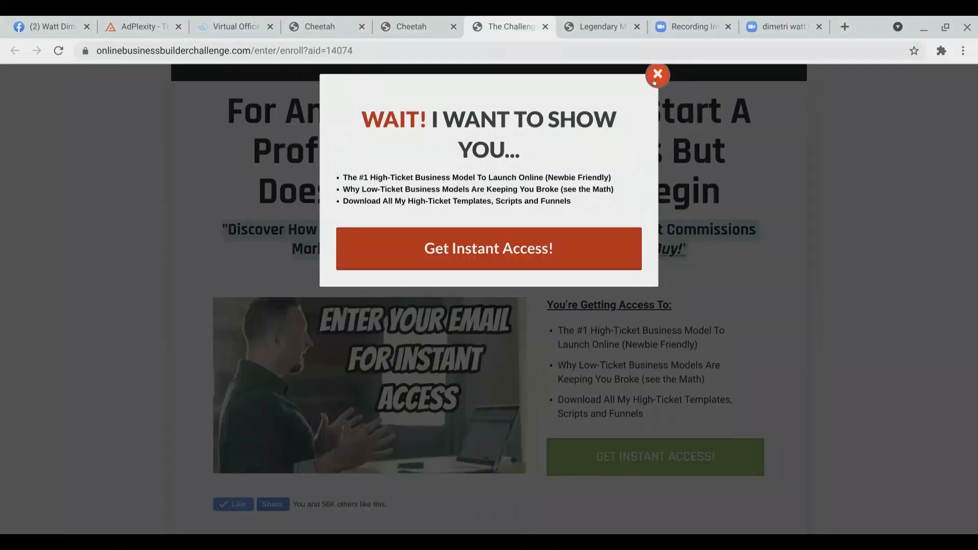
left_click(656, 75)
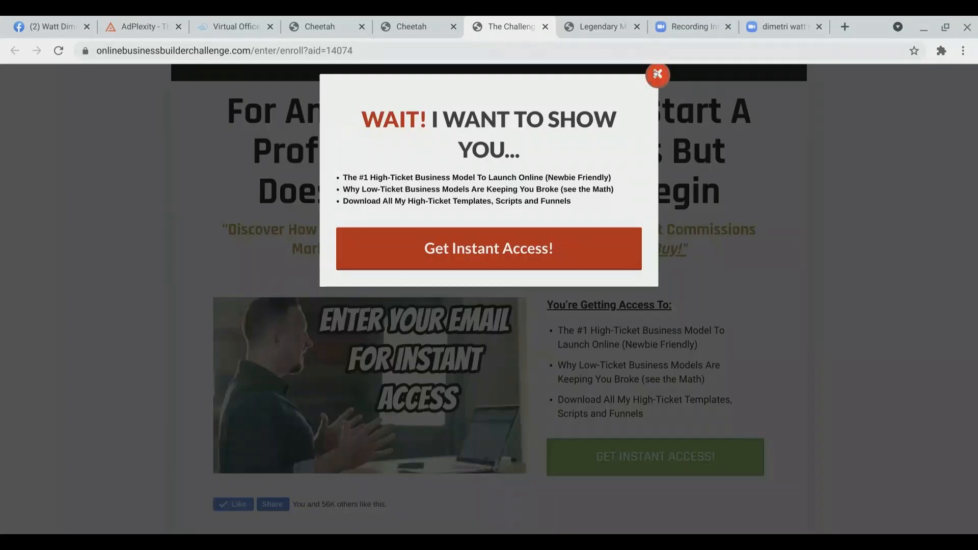
left_click(656, 73)
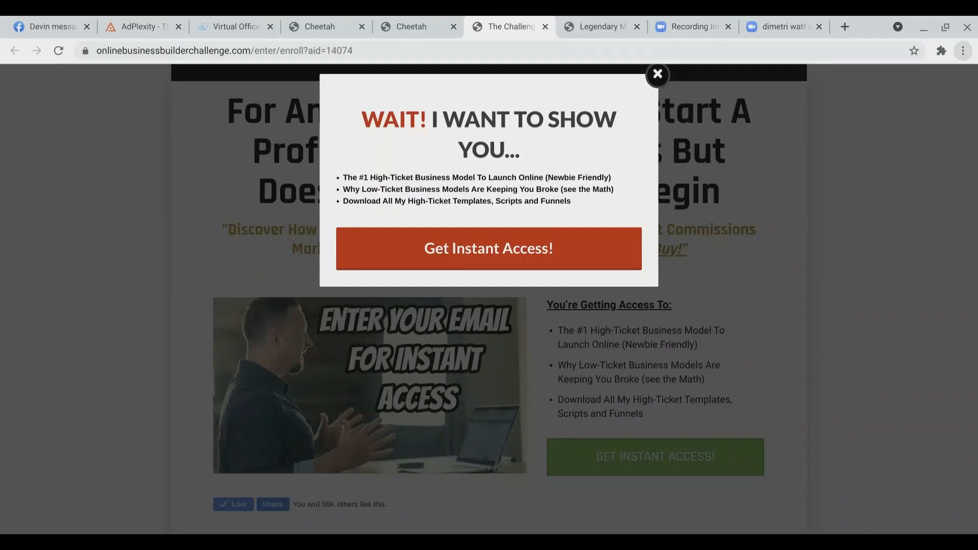
key("ctrl+shift+i")
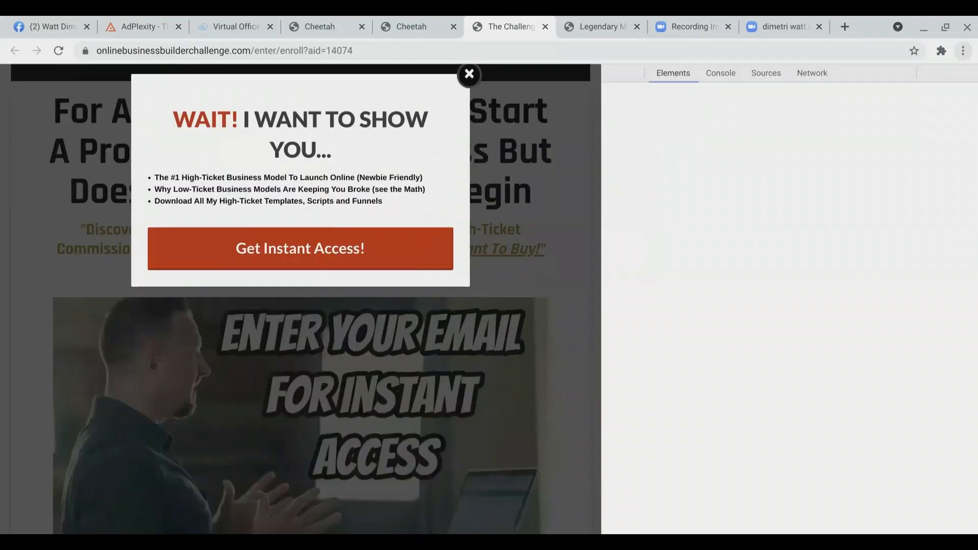
scroll(734, 248, "down", 3)
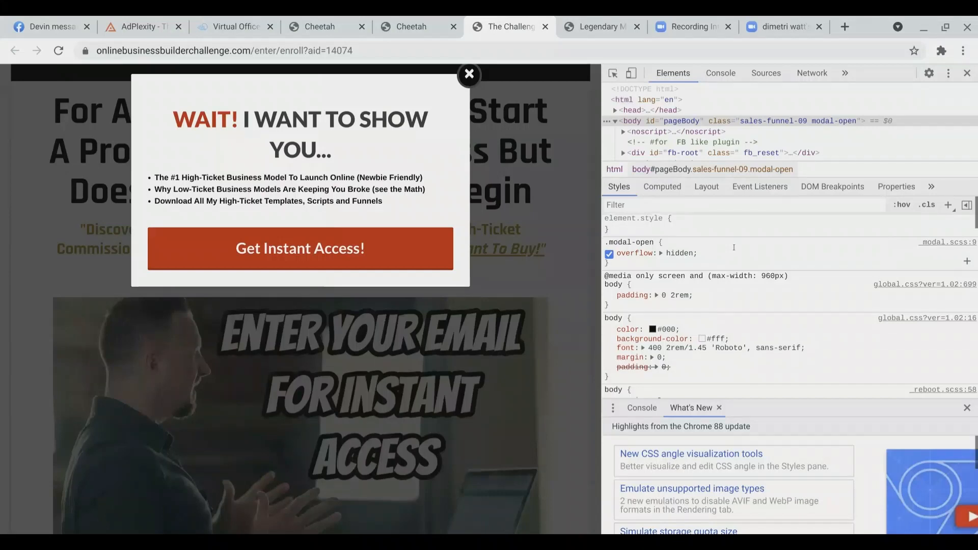
scroll(790, 305, "down", 6)
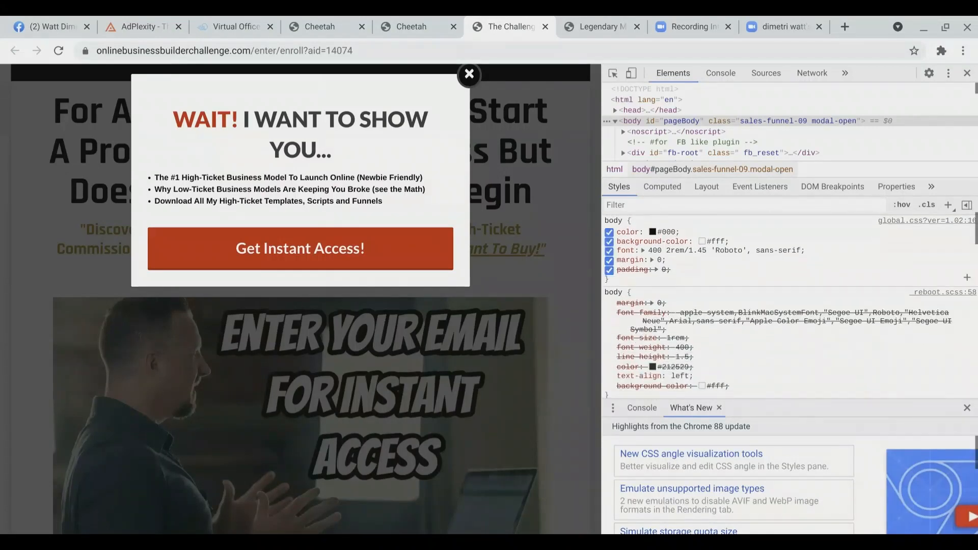
scroll(678, 305, "down", 3)
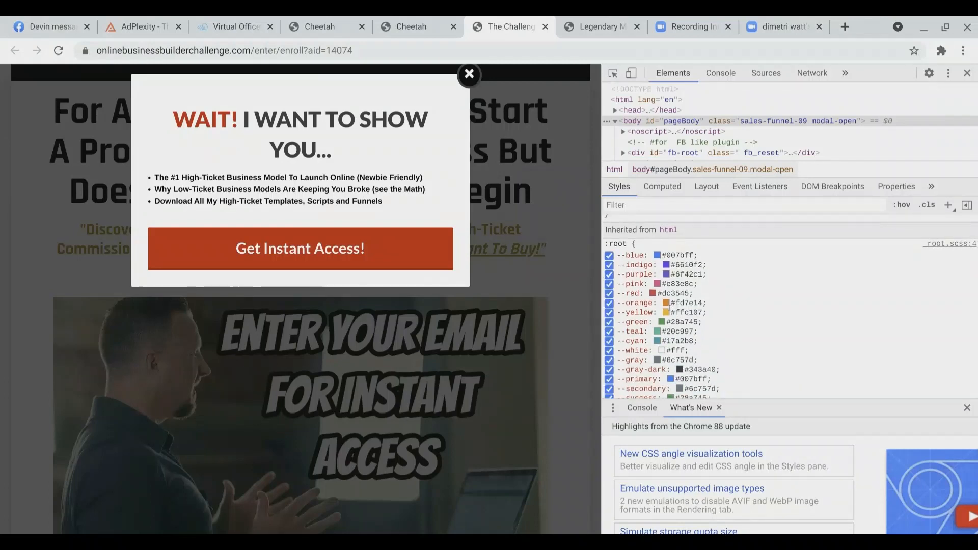
left_click_drag(671, 312, 698, 310)
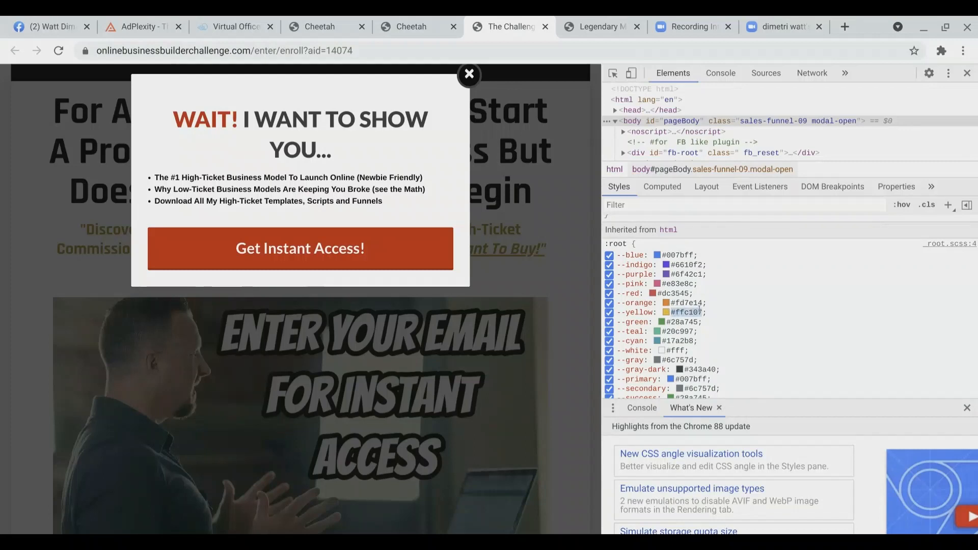
scroll(698, 311, "down", 2)
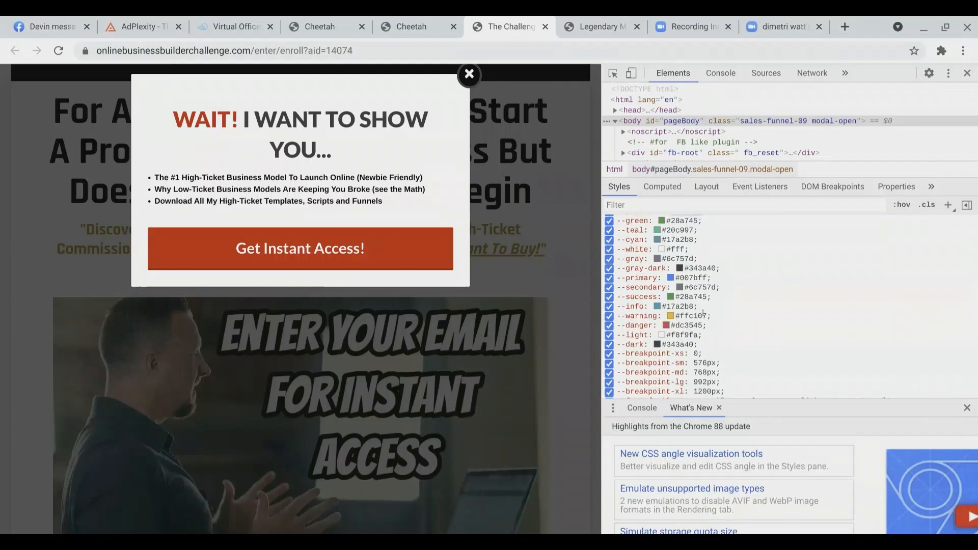
scroll(667, 305, "up", 2)
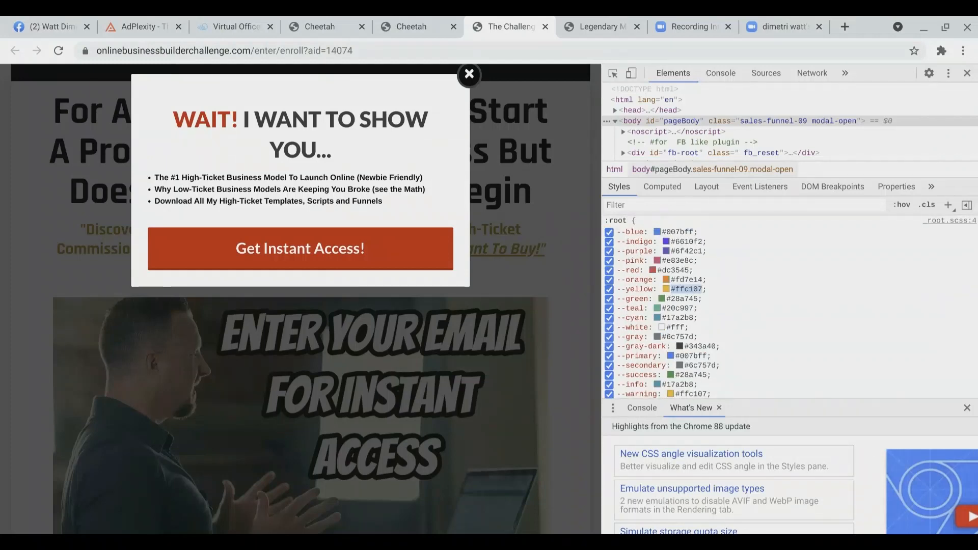
Step: Set the subheadline text color to the custom color #ffc107
left_click(423, 23)
left_click(432, 310)
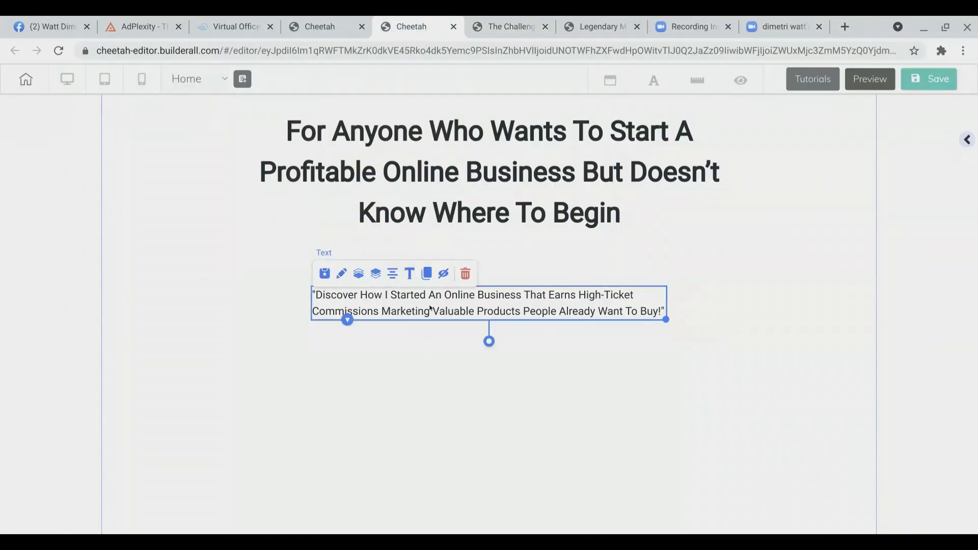
left_click(430, 309)
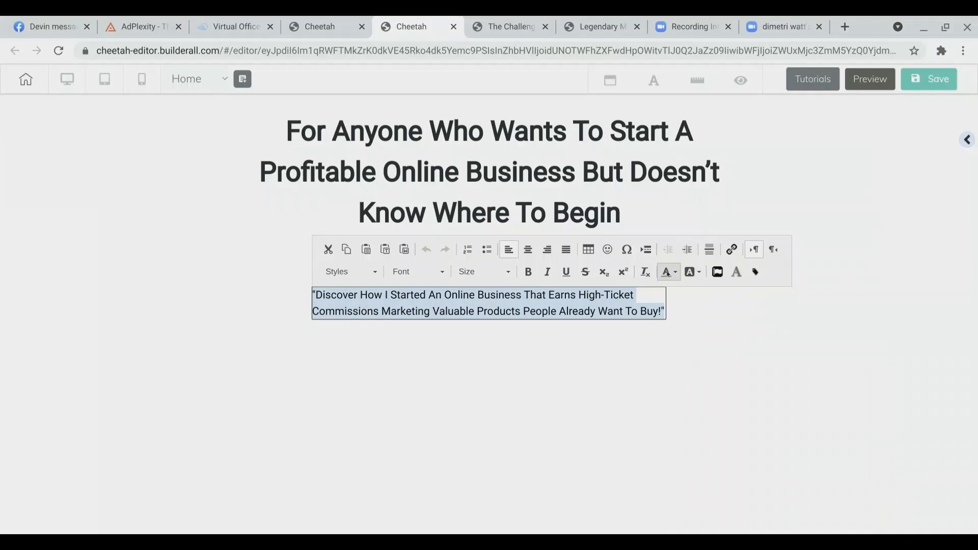
left_click(666, 273)
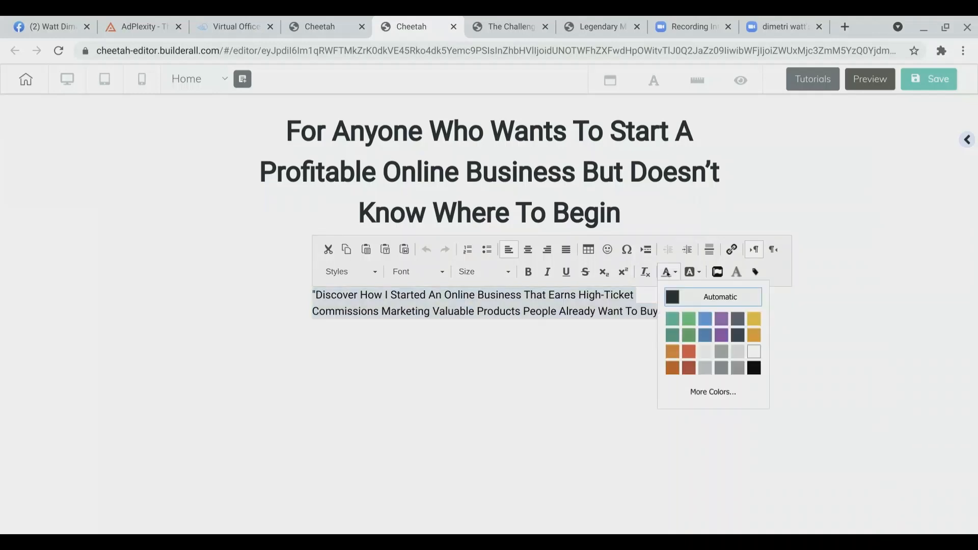
left_click(708, 393)
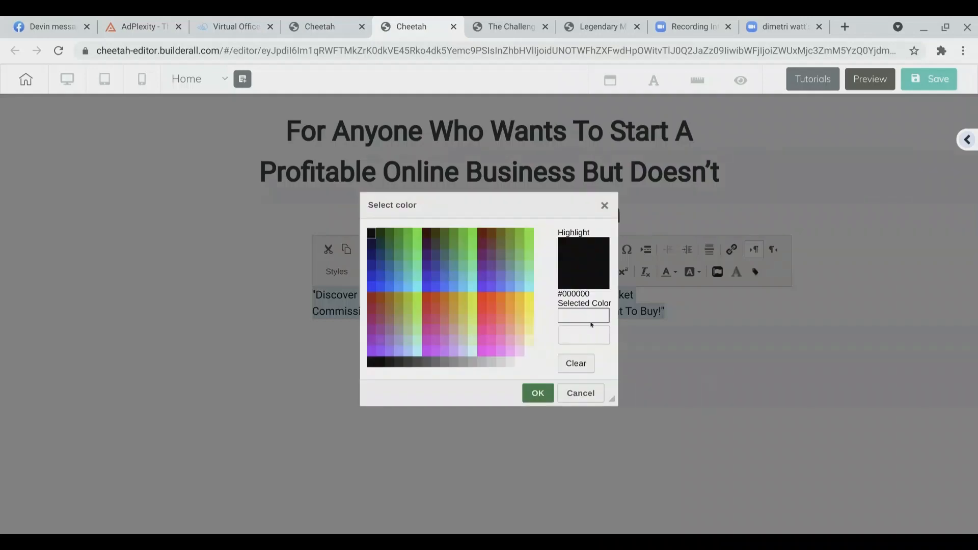
left_click(580, 334)
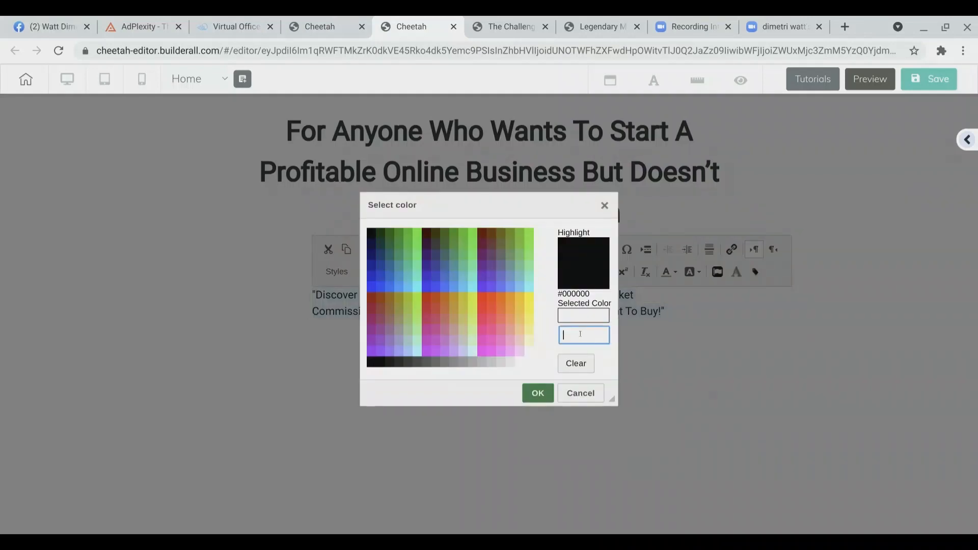
type("#ffc107")
left_click(539, 392)
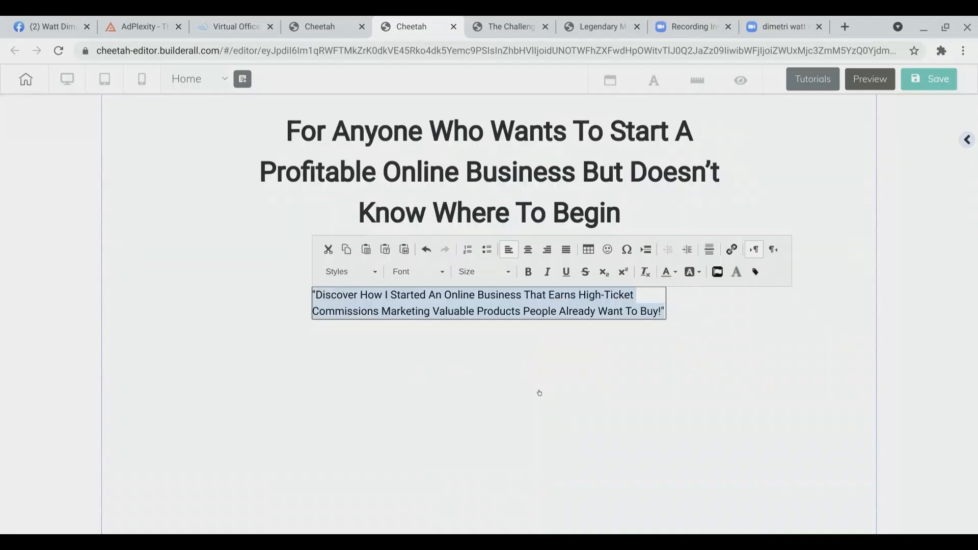
left_click(540, 393)
left_click(514, 305)
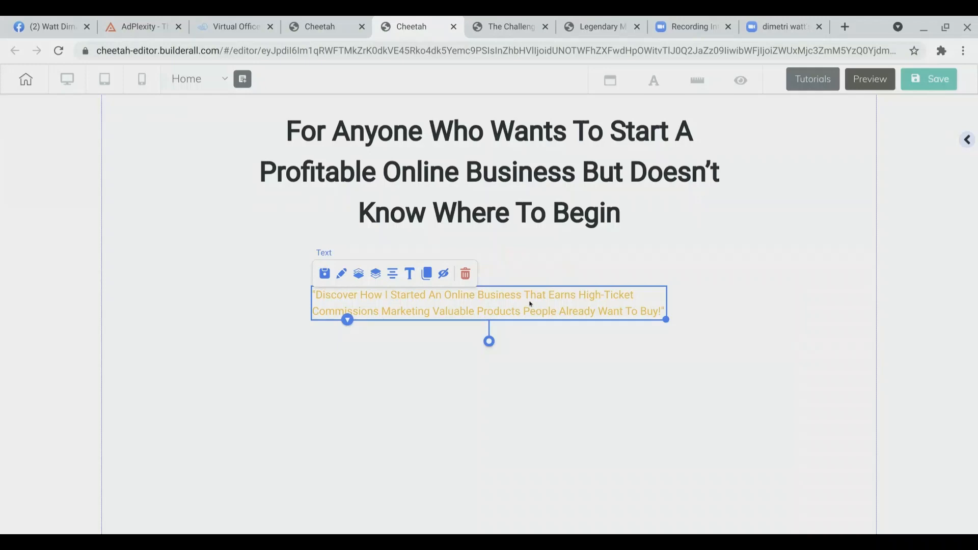
left_click(500, 27)
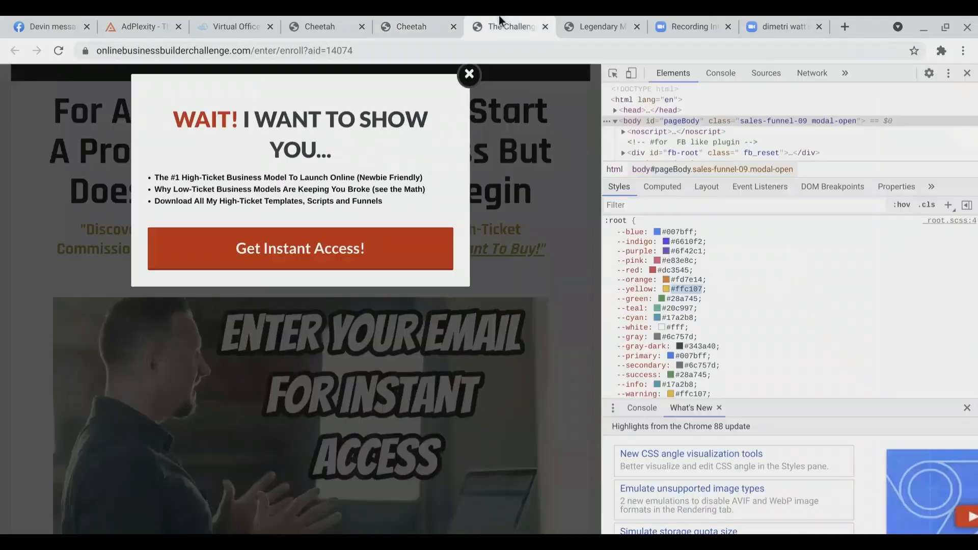
left_click(469, 75)
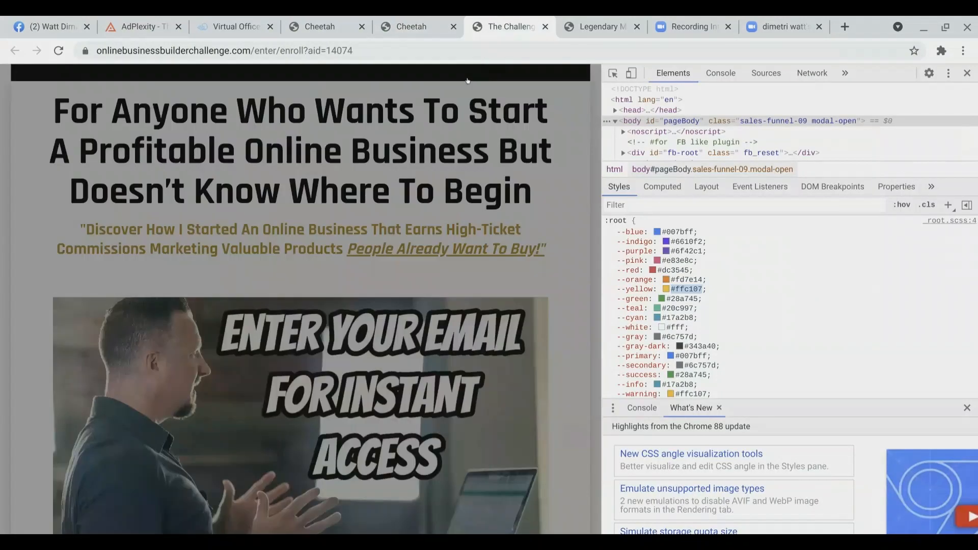
key("F12")
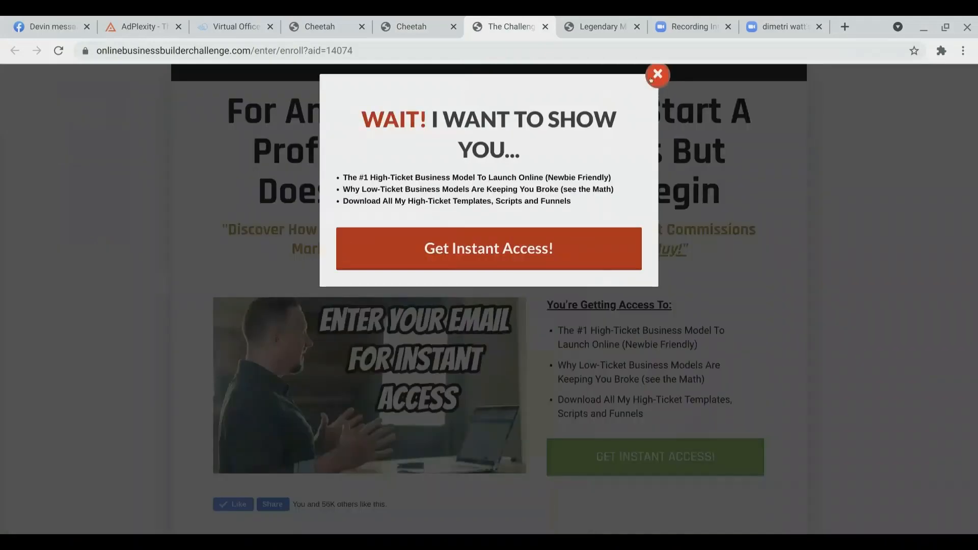
left_click(651, 79)
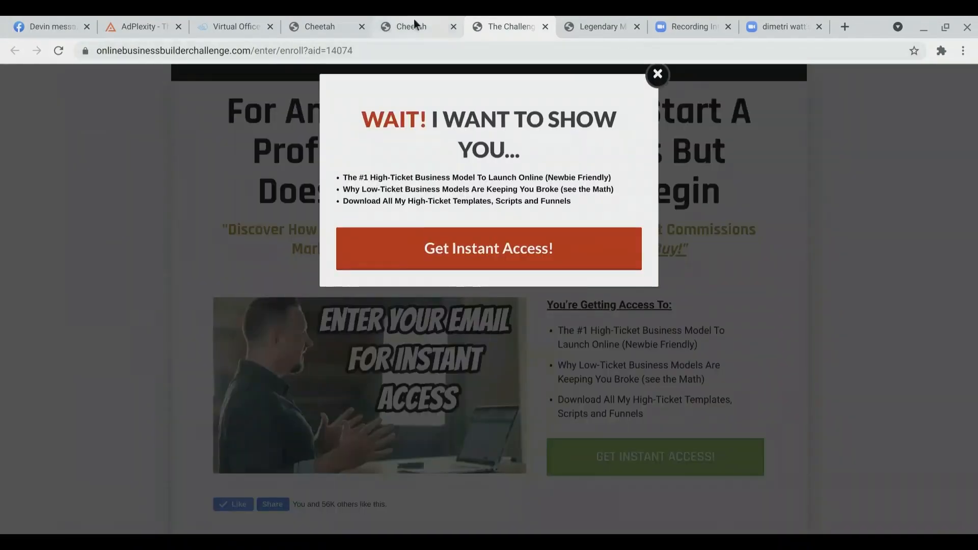
Step: Set the subheadline's font size to 19
left_click(415, 21)
double_click(535, 312)
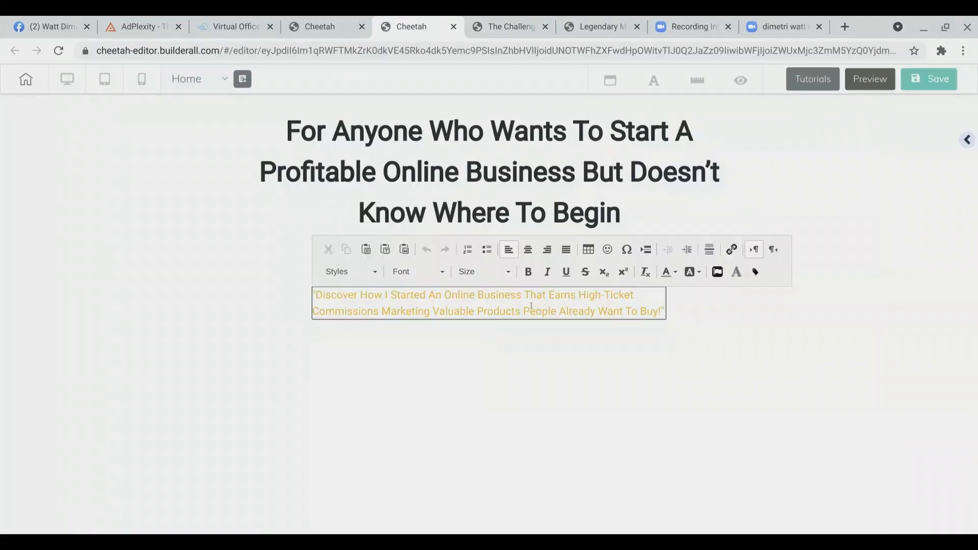
key("ctrl+a")
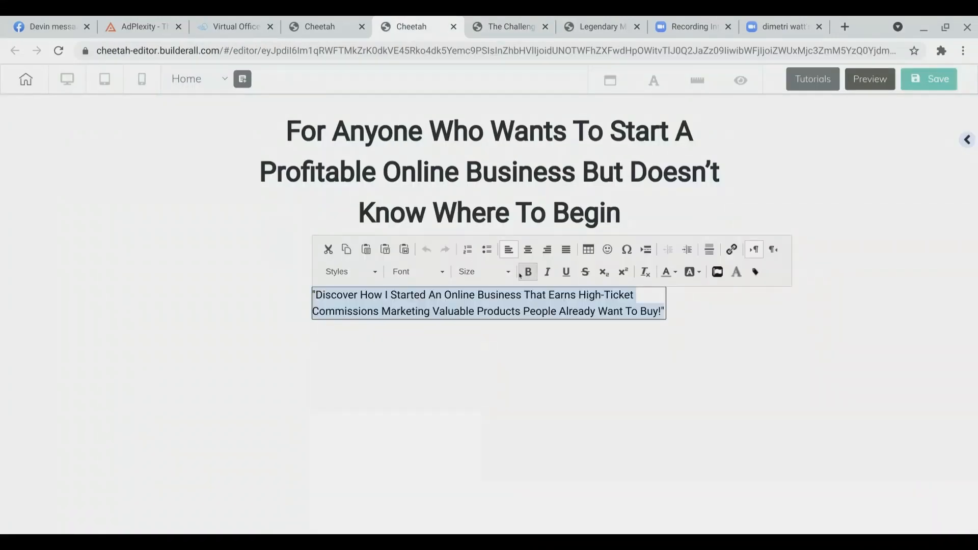
left_click(487, 271)
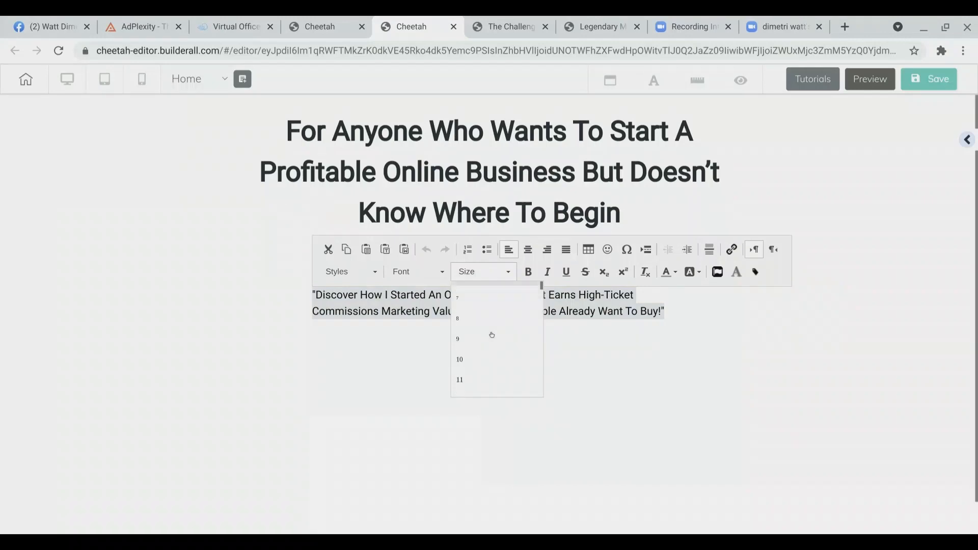
scroll(492, 334, "down", 5)
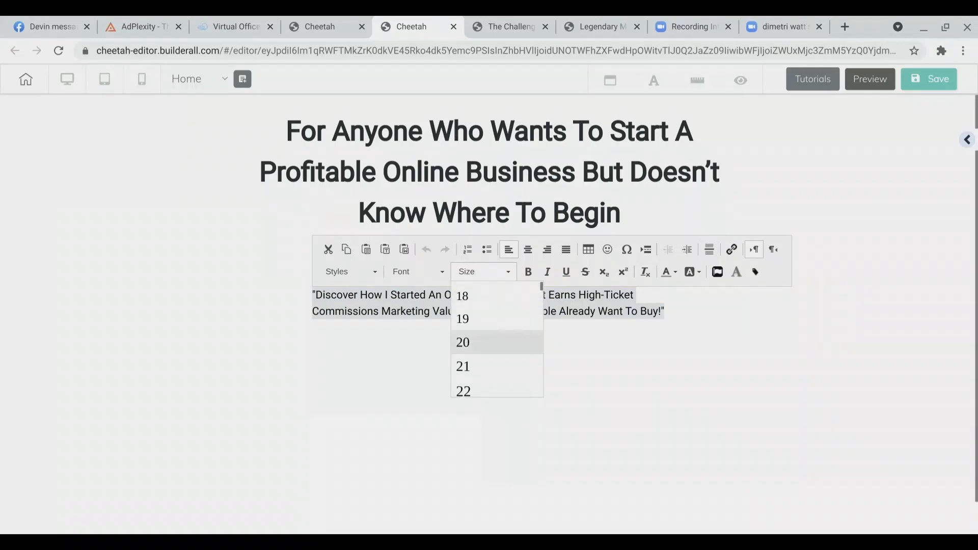
scroll(492, 336, "down", 2)
left_click(492, 354)
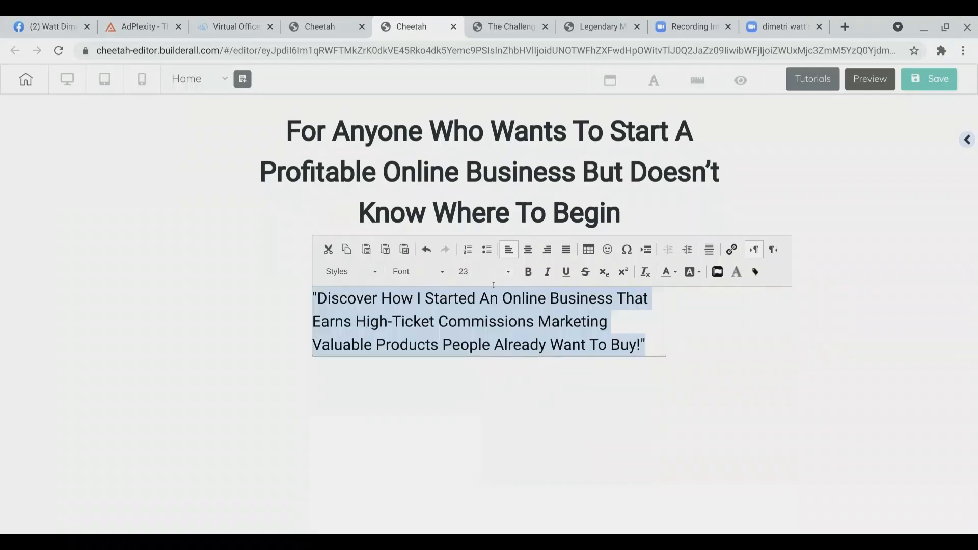
left_click(492, 275)
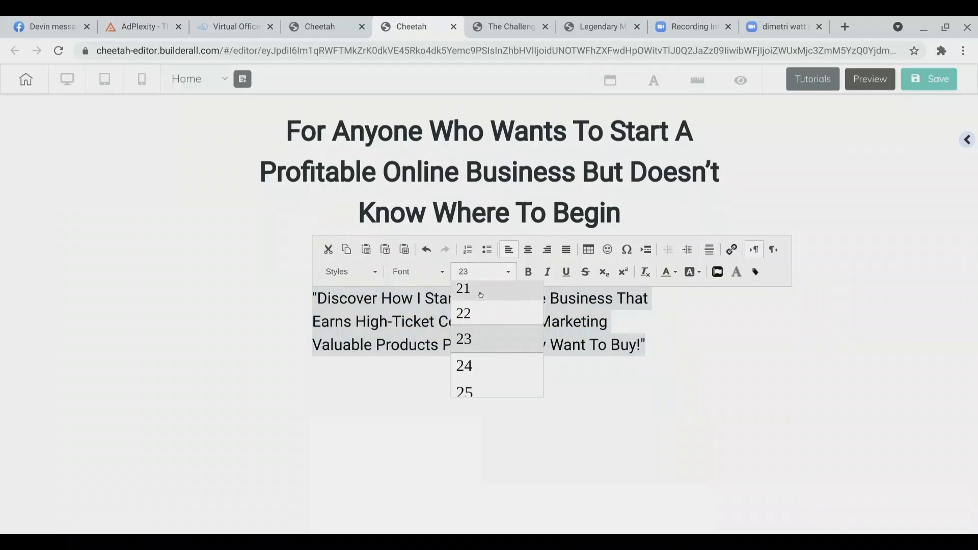
left_click(481, 291)
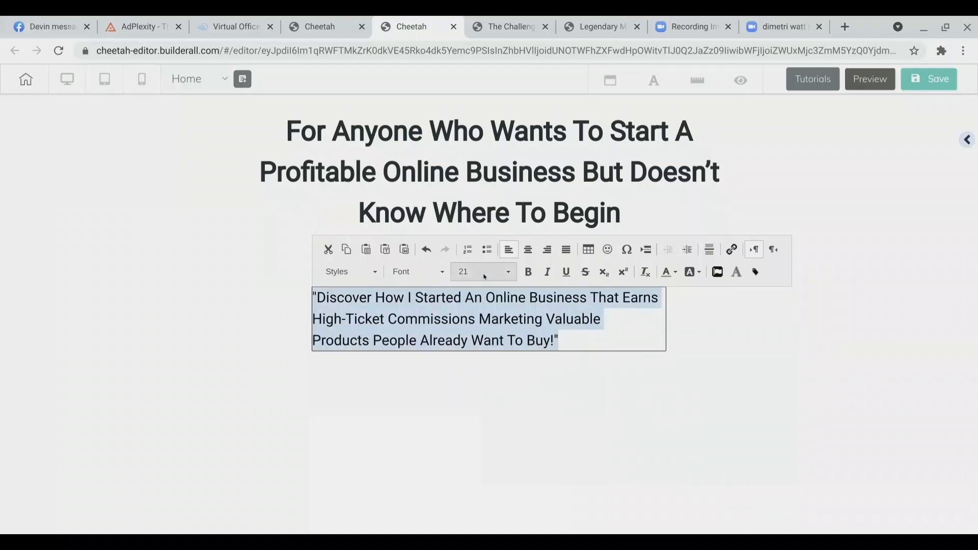
left_click(482, 272)
left_click(475, 290)
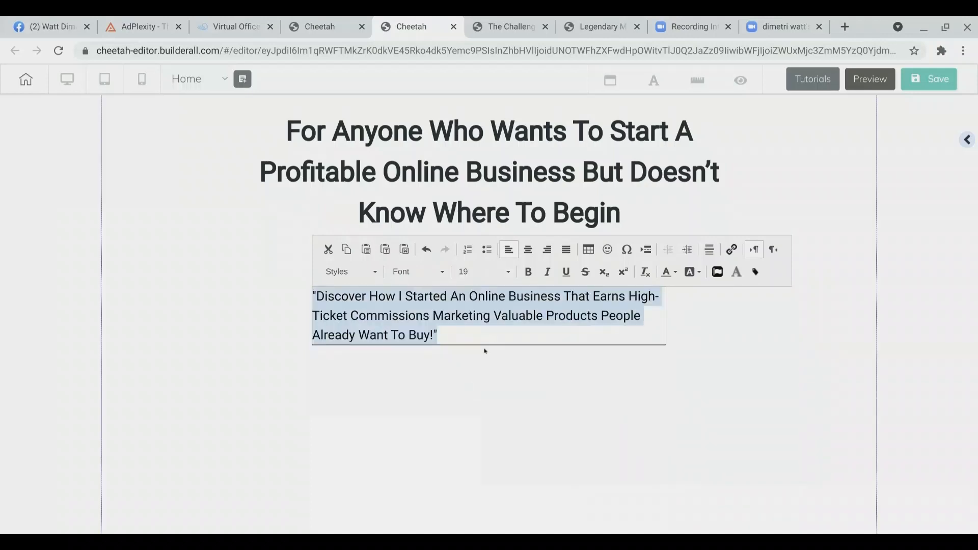
left_click(618, 399)
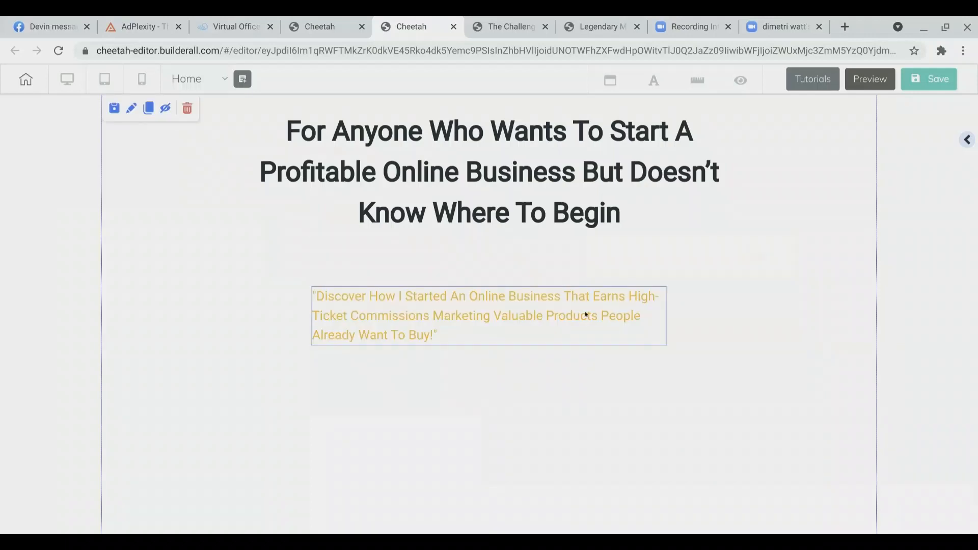
Step: Stretch the subheadline box wider so the text fits on two lines and recenter it in the panel
left_click_drag(661, 342, 742, 353)
left_click(376, 300)
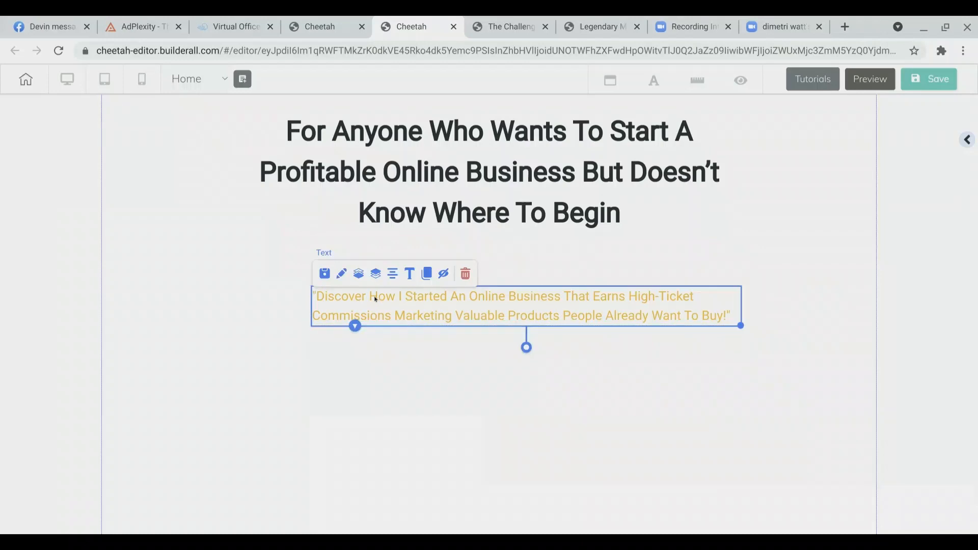
left_click(393, 274)
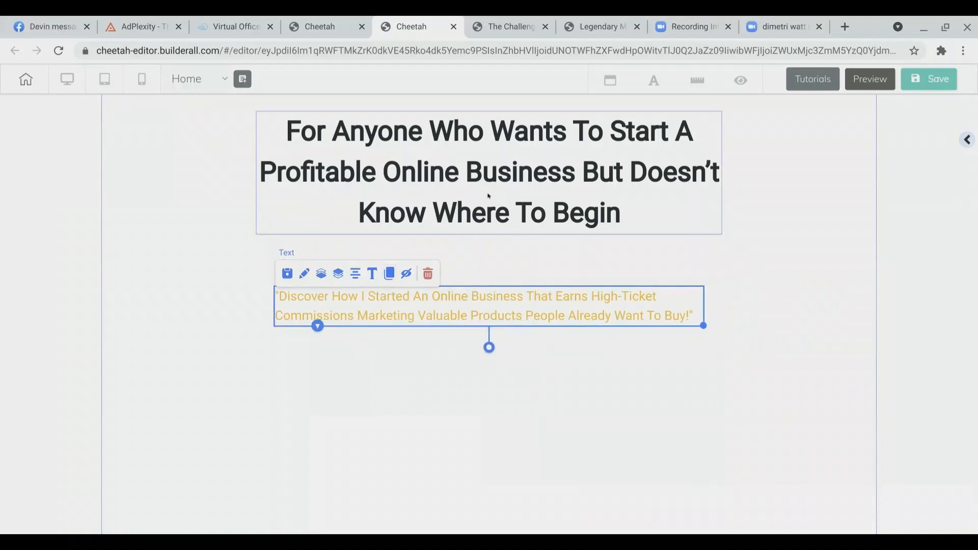
Step: Check the subheadline styling on the challenge enrollment page
left_click(501, 28)
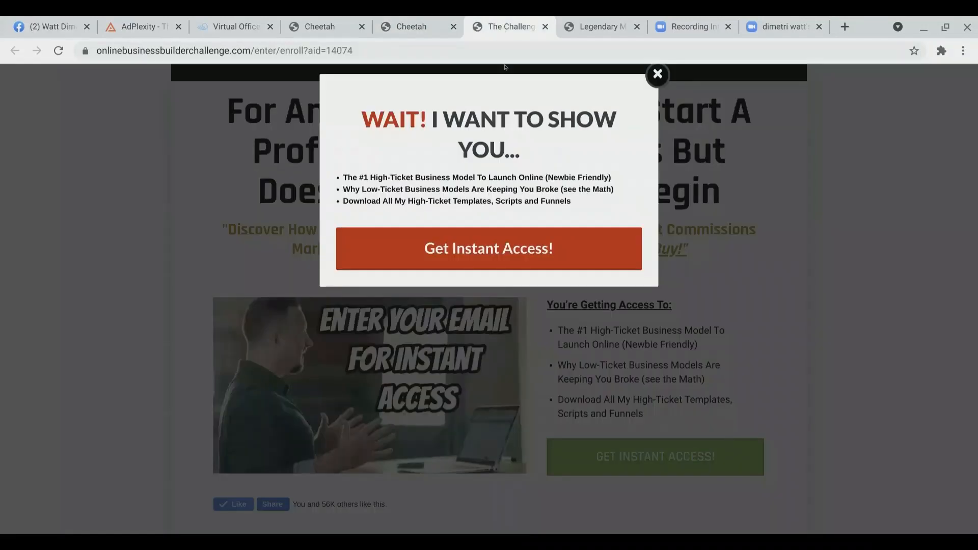
left_click(644, 80)
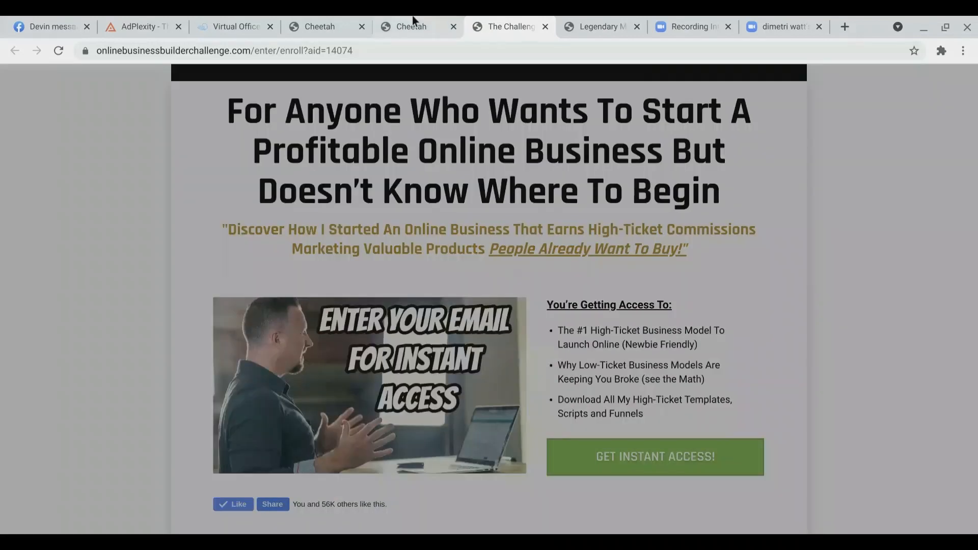
left_click(412, 17)
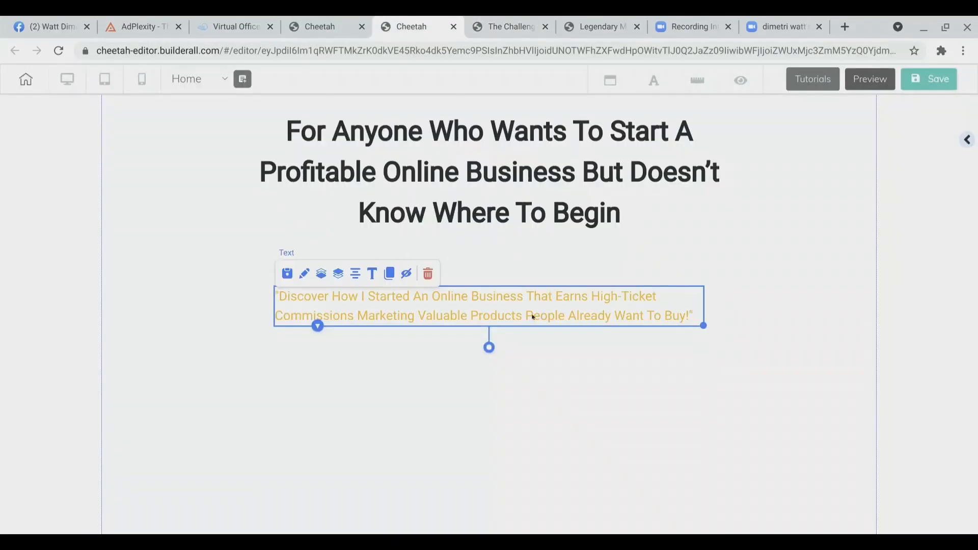
Step: Select the phrase "People Already Want To Buy!" and browse the font list without choosing a font
double_click(533, 317)
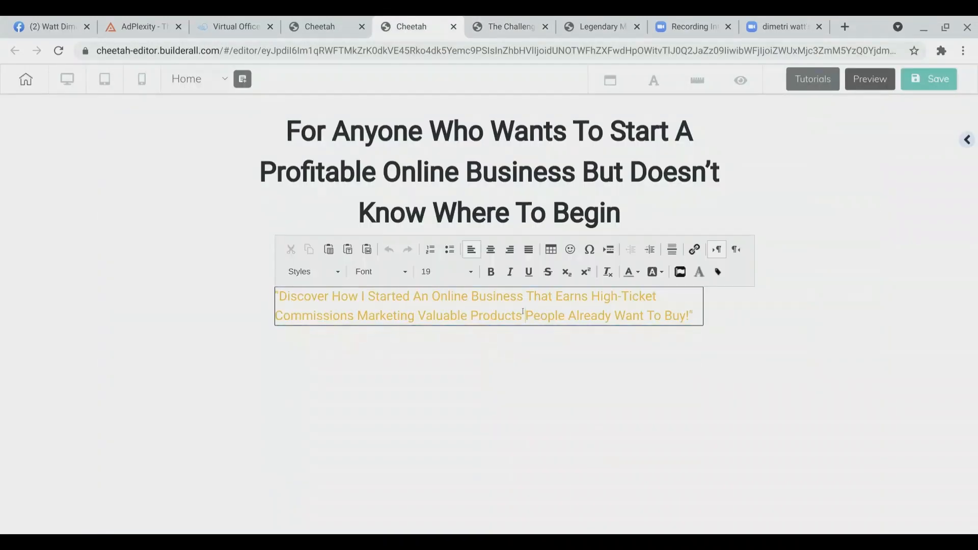
left_click_drag(523, 312, 689, 312)
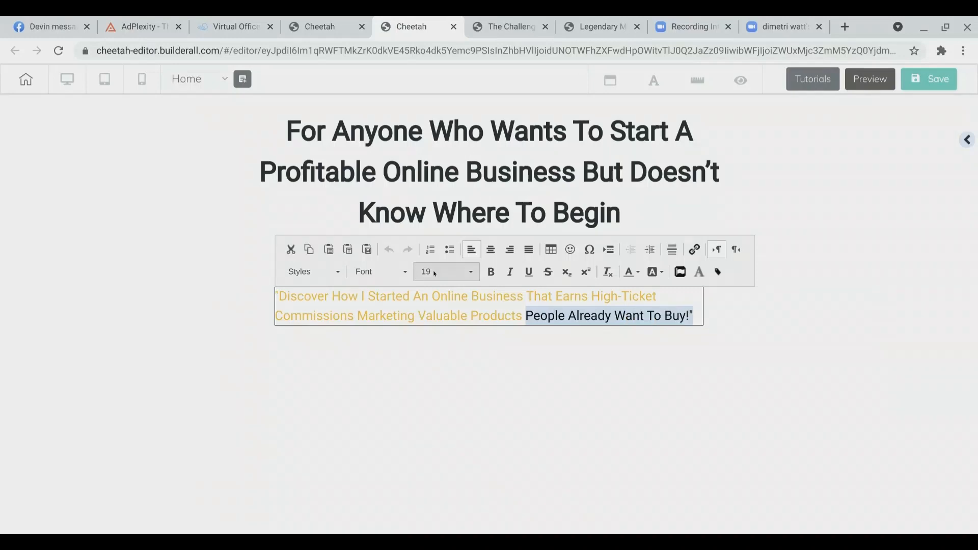
left_click(406, 273)
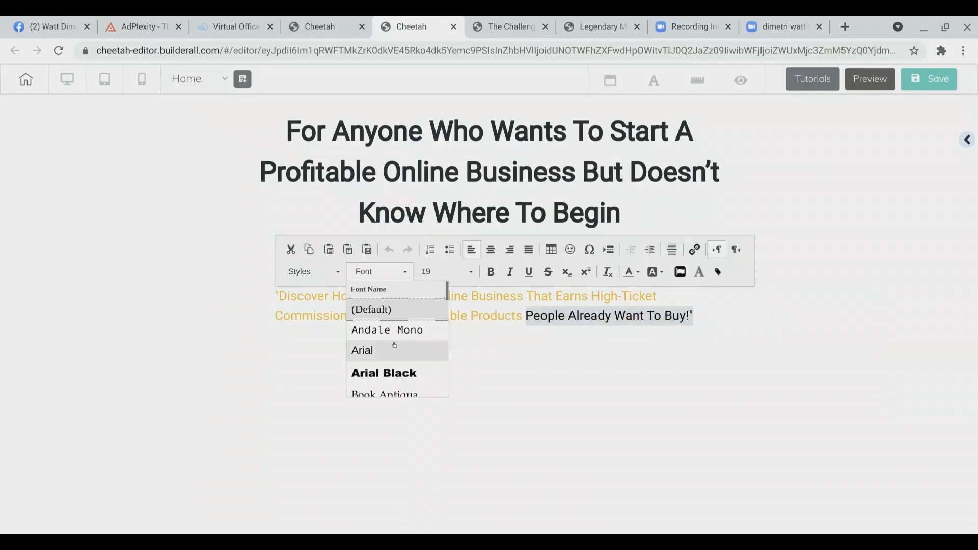
scroll(395, 346, "down", 5)
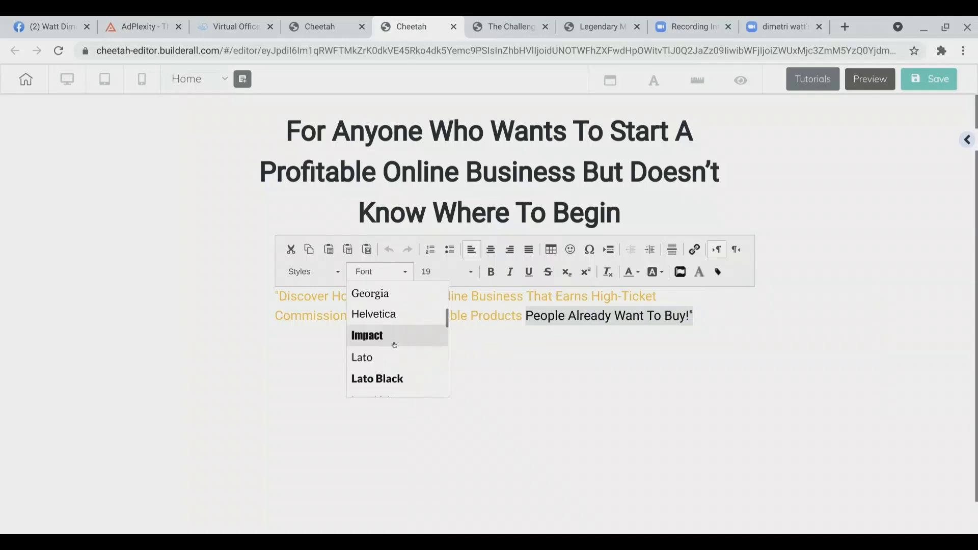
scroll(395, 336, "down", 5)
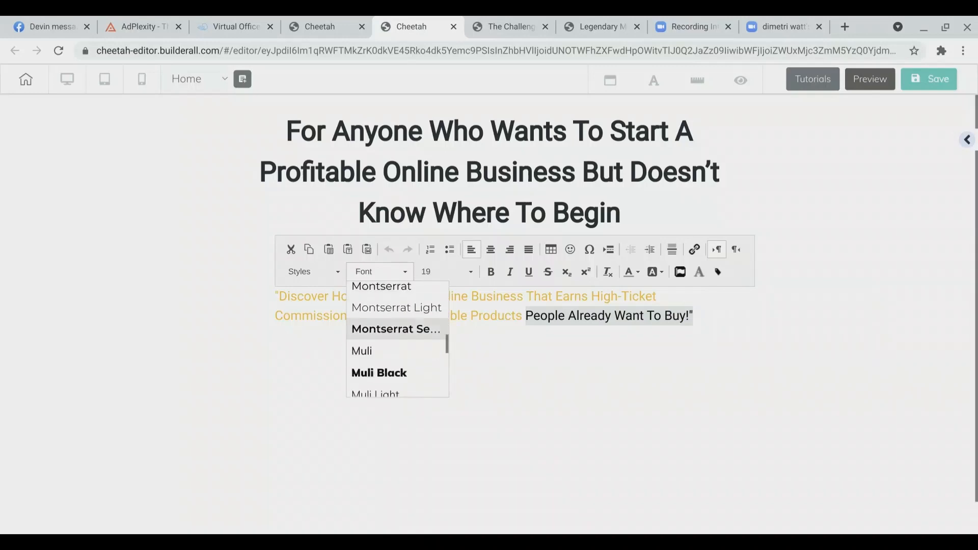
scroll(398, 341, "down", 5)
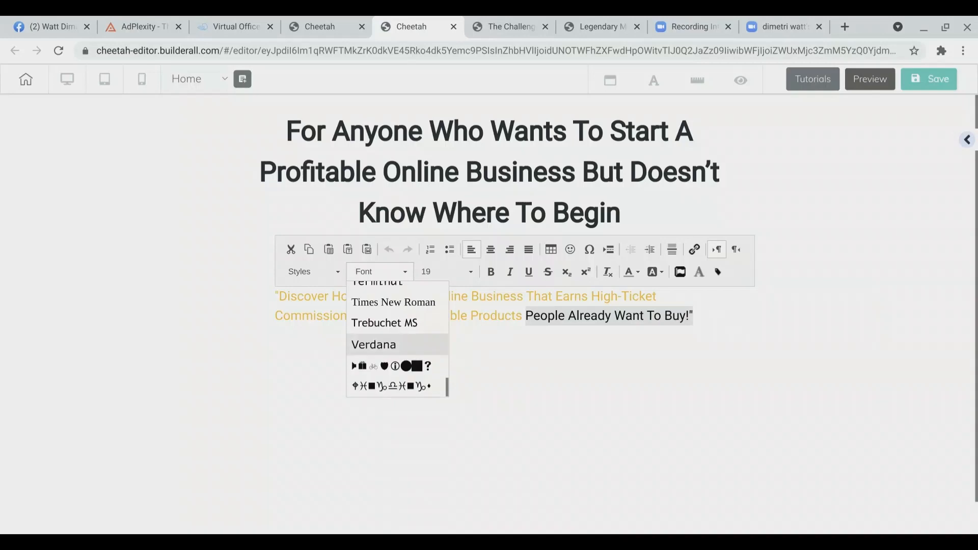
scroll(397, 341, "up", 15)
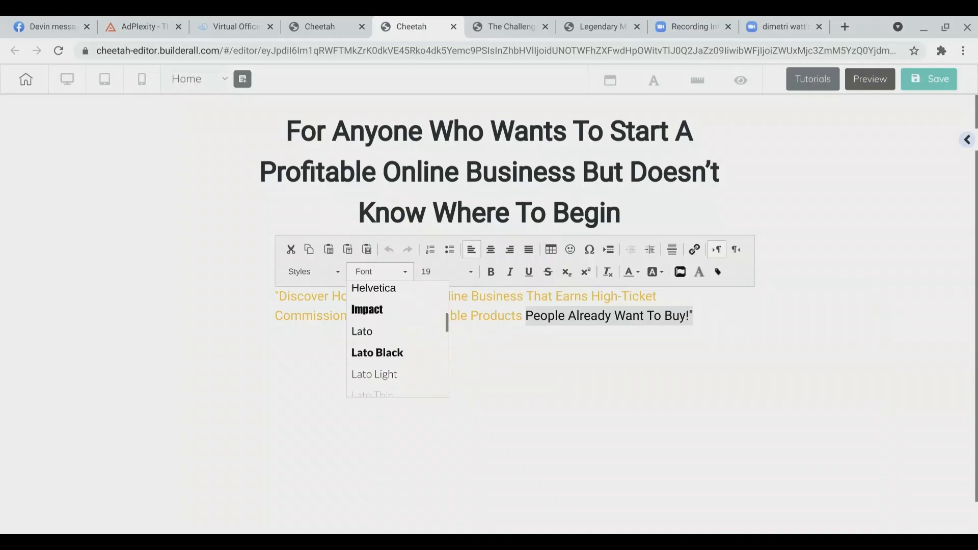
scroll(397, 349, "down", 4)
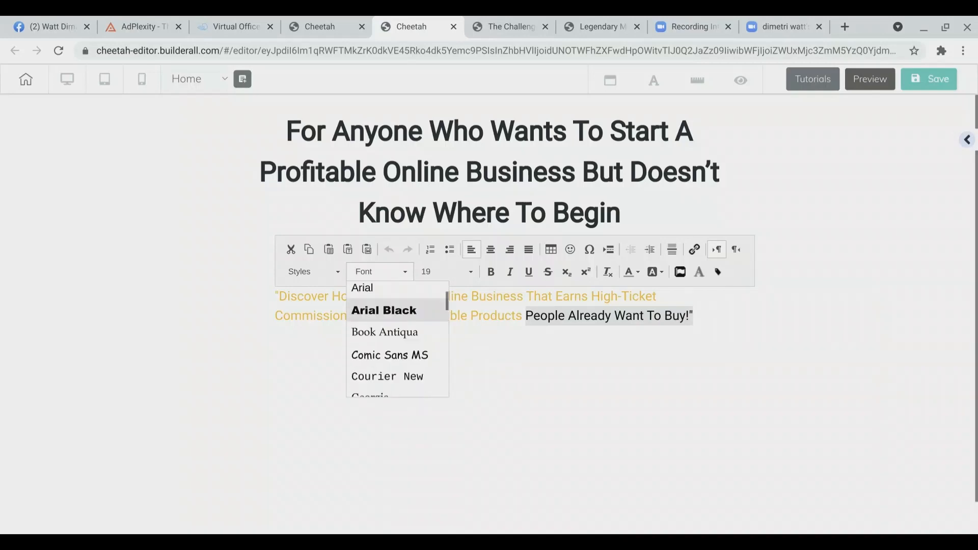
scroll(397, 339, "down", 2)
scroll(398, 342, "down", 5)
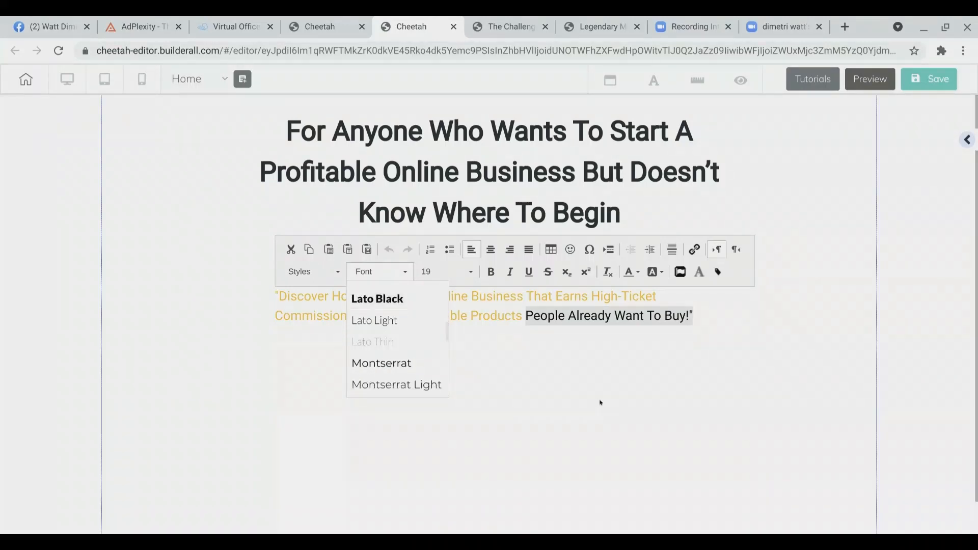
left_click(574, 316)
left_click(574, 315)
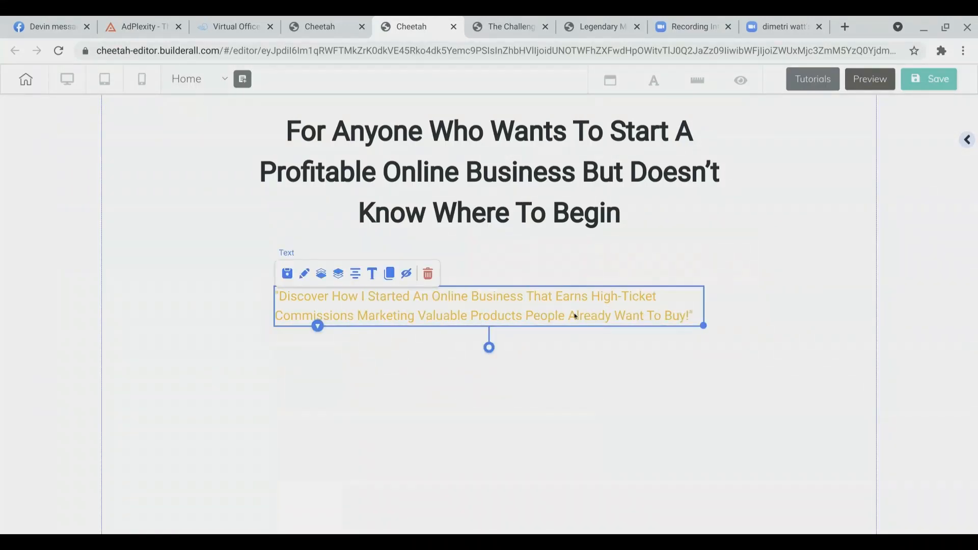
Step: Italicize the phrase "People Already Want To Buy!" in the subheadline
left_click(574, 315)
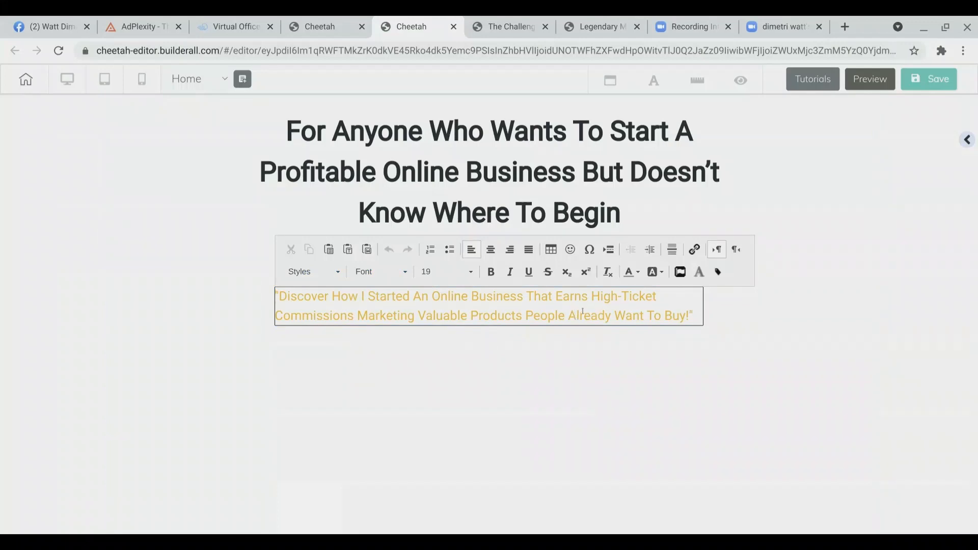
double_click(582, 312)
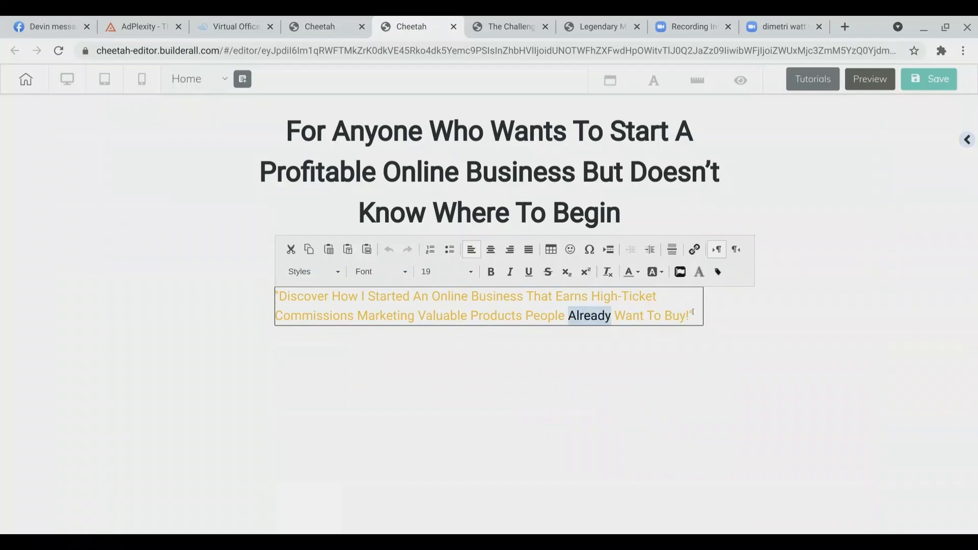
left_click_drag(693, 312, 523, 309)
left_click(510, 272)
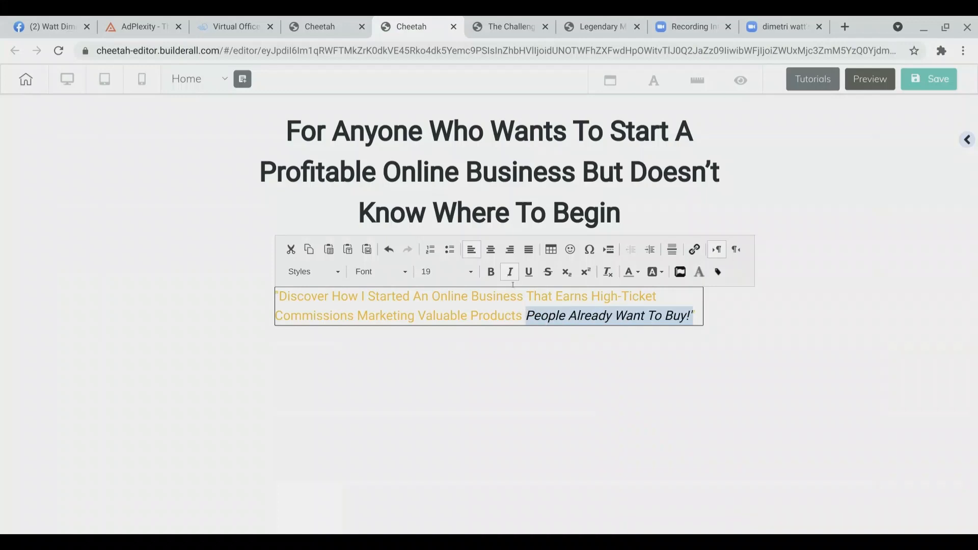
Step: Make the rest of the subheadline text before that phrase bold
left_click(520, 309)
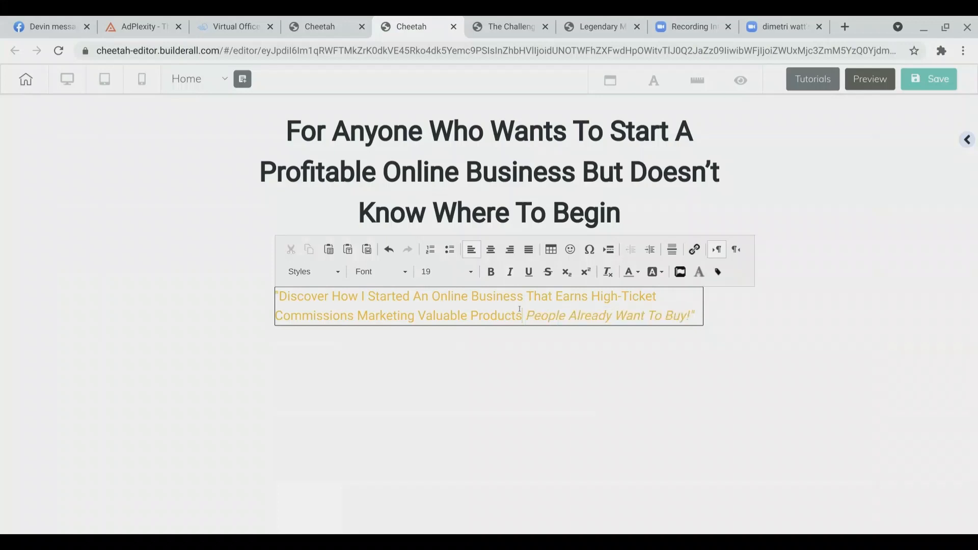
left_click_drag(520, 310, 289, 297)
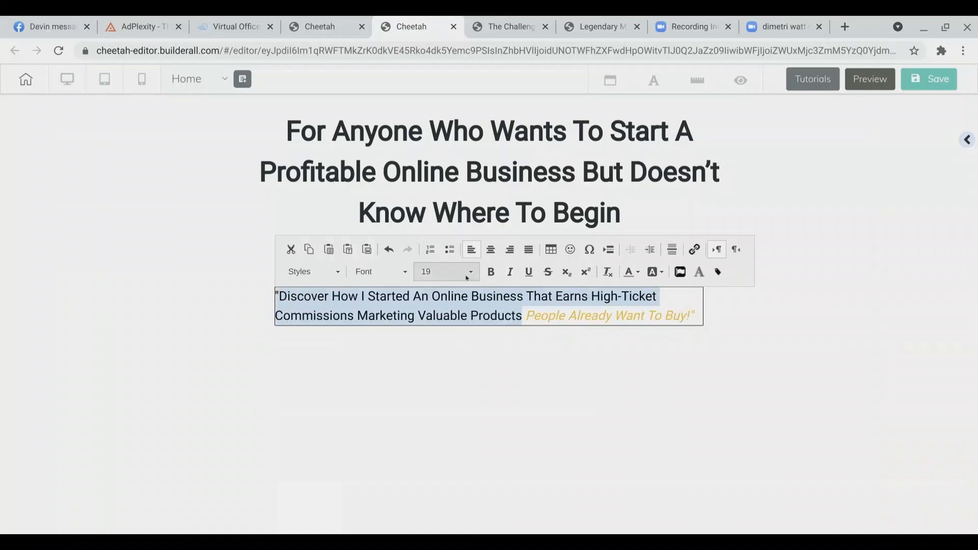
left_click(490, 272)
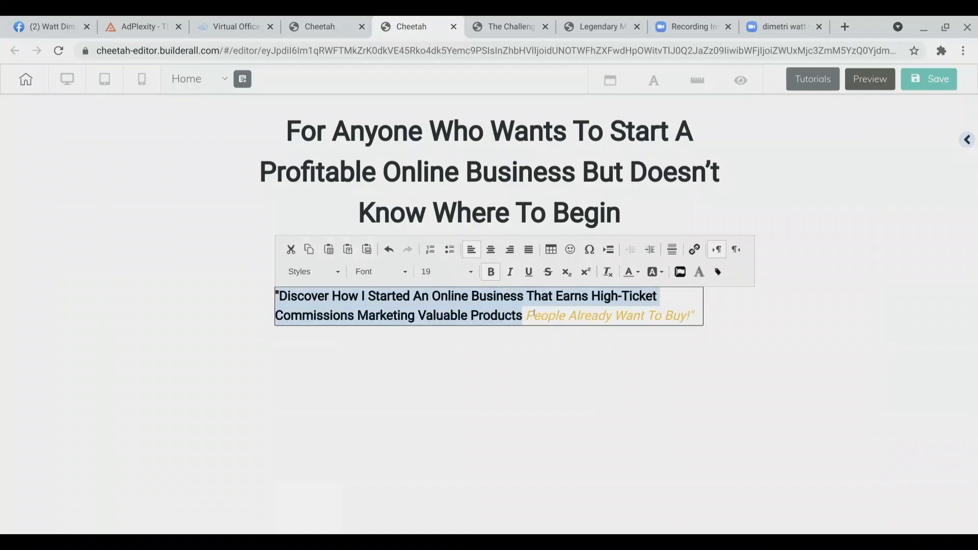
Step: Underline the phrase "People Already Want To Buy!" and finish editing the subheadline
left_click(525, 316)
left_click_drag(525, 316, 693, 314)
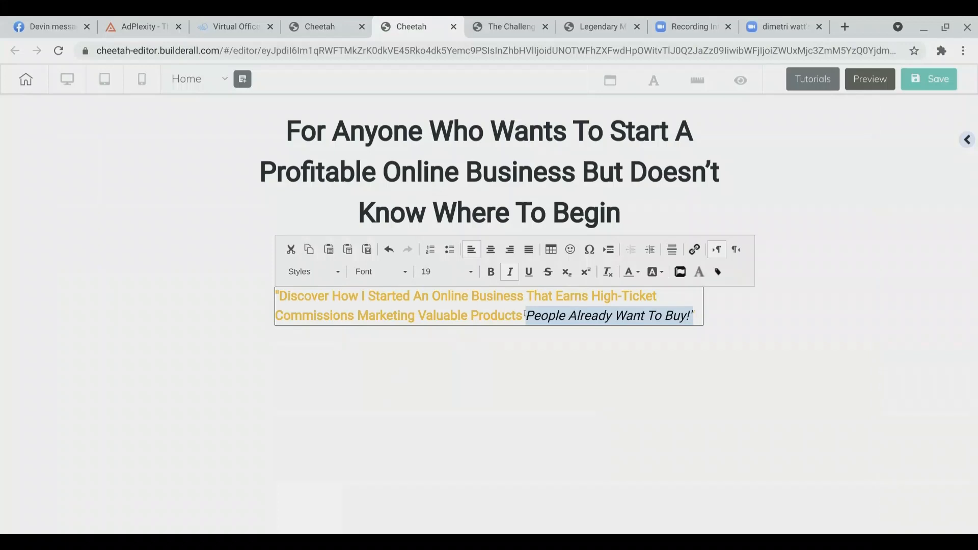
left_click(529, 273)
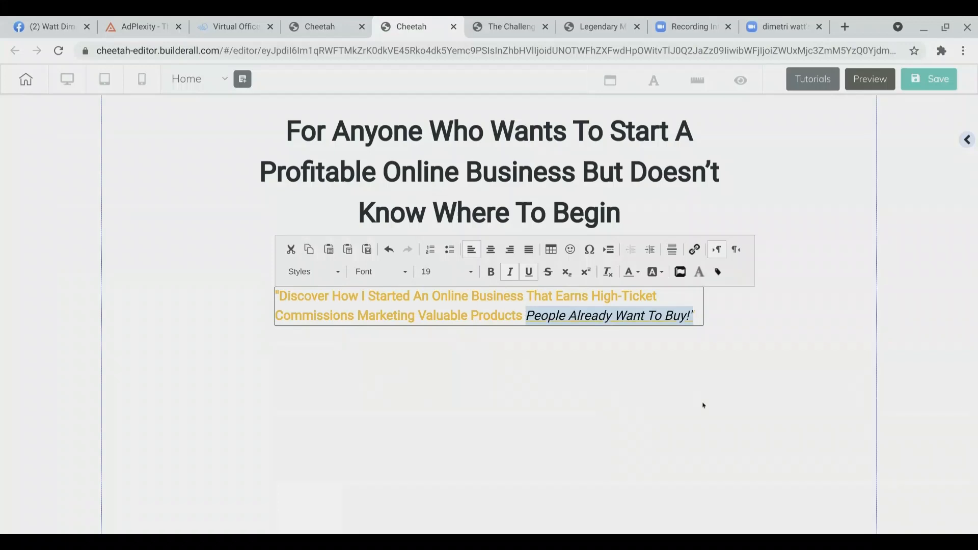
left_click(705, 405)
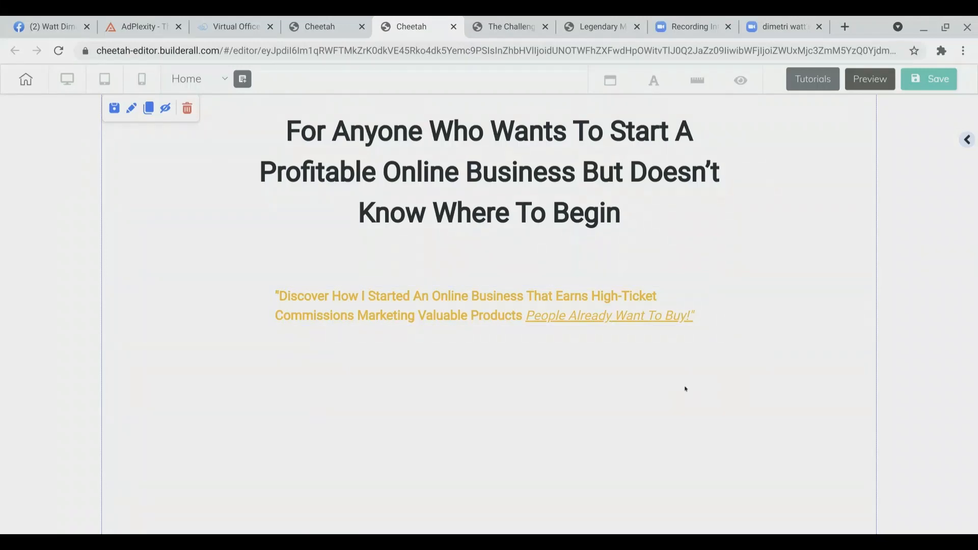
Step: Compare the styled subheadline with the one on the challenge enrollment page
left_click(500, 316)
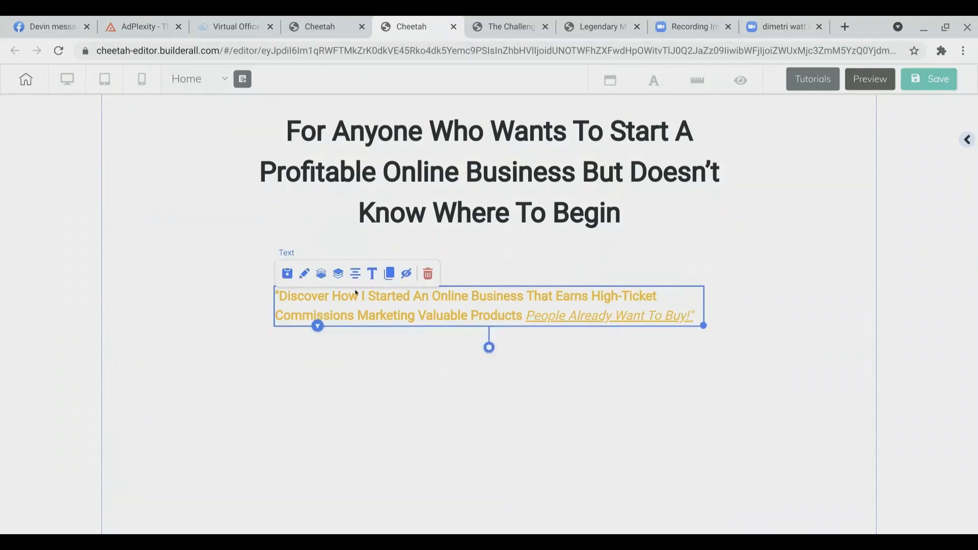
left_click(488, 401)
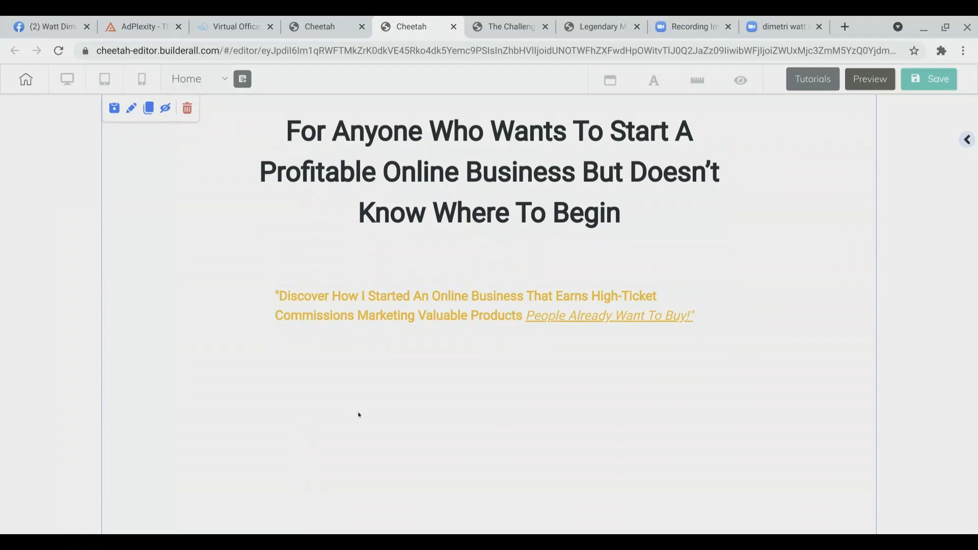
scroll(425, 424, "down", 1)
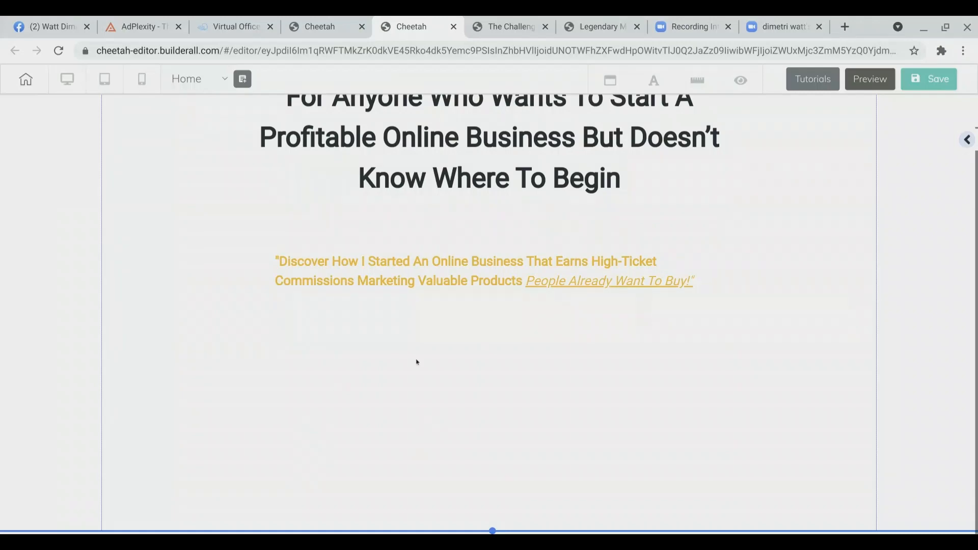
left_click(494, 20)
left_click(657, 75)
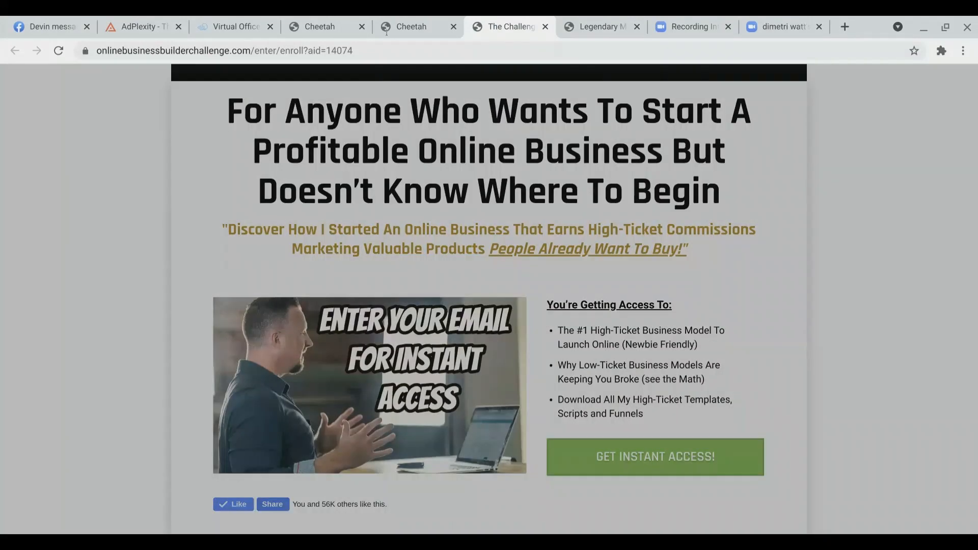
left_click(412, 27)
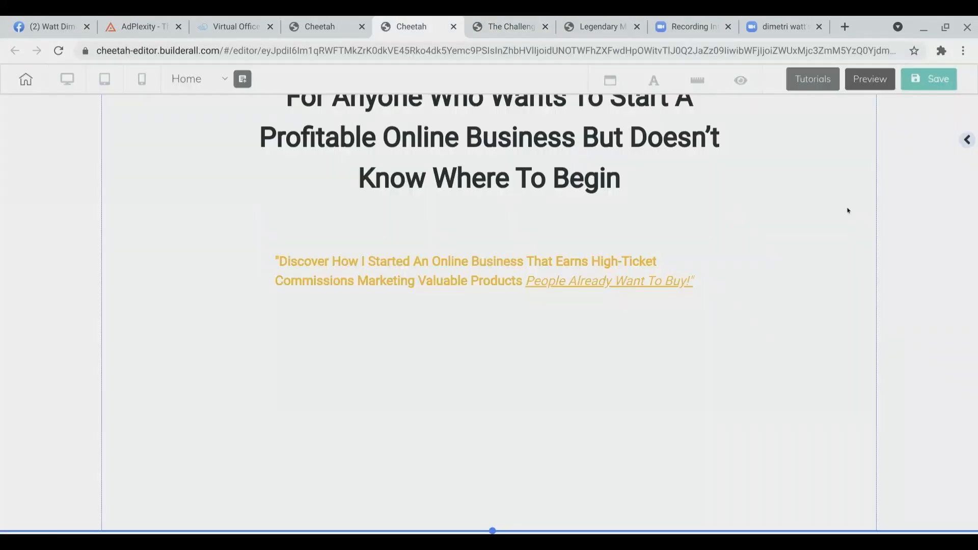
Step: Add a shadow image element to the page below the subheadline
left_click(964, 141)
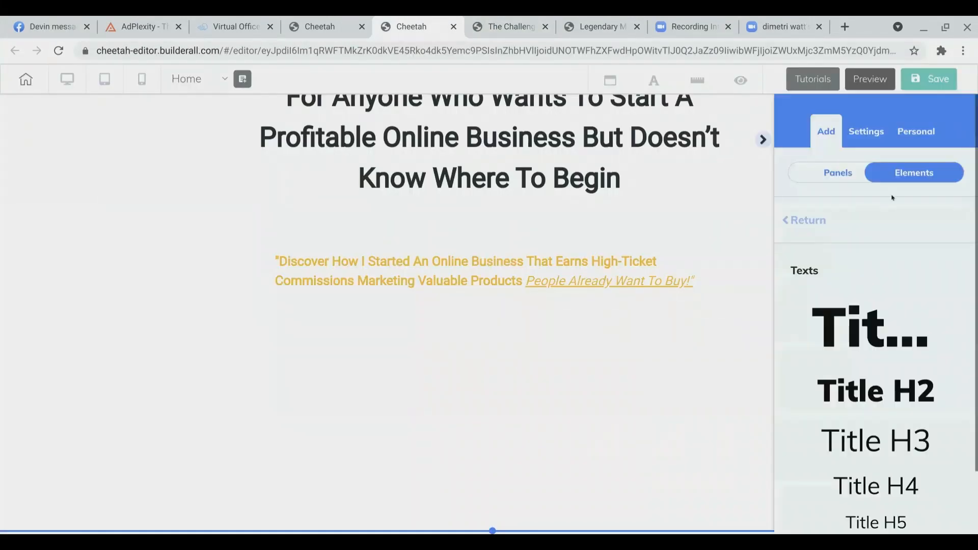
left_click(793, 221)
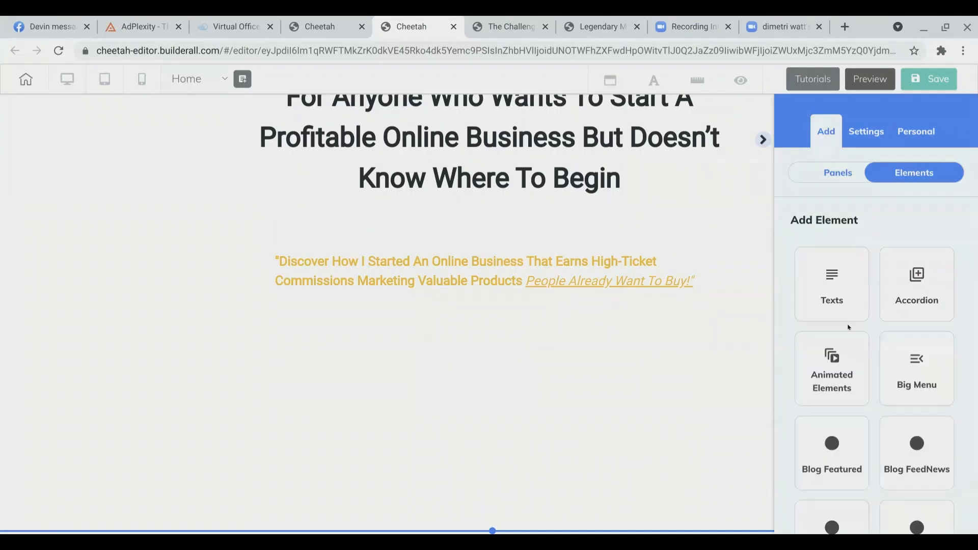
scroll(849, 327, "down", 15)
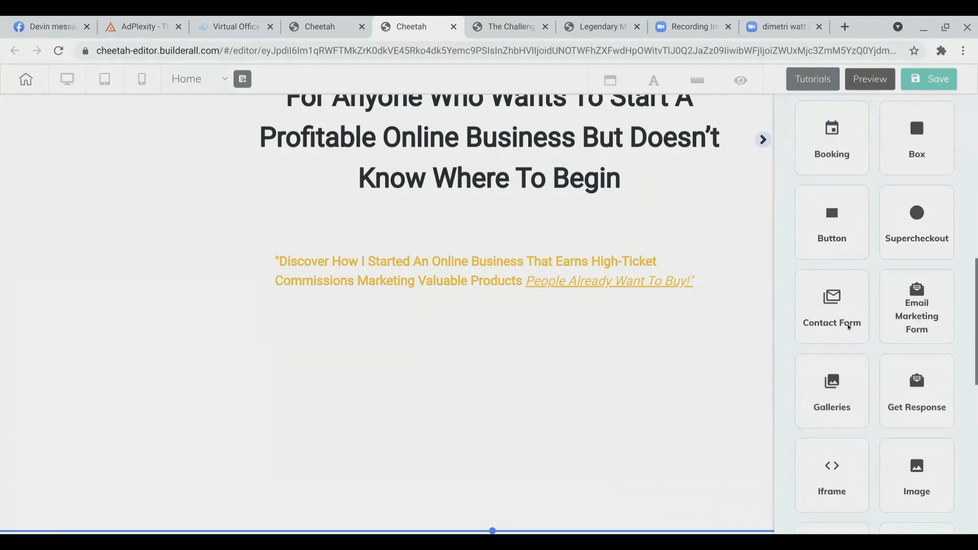
scroll(849, 327, "down", 2)
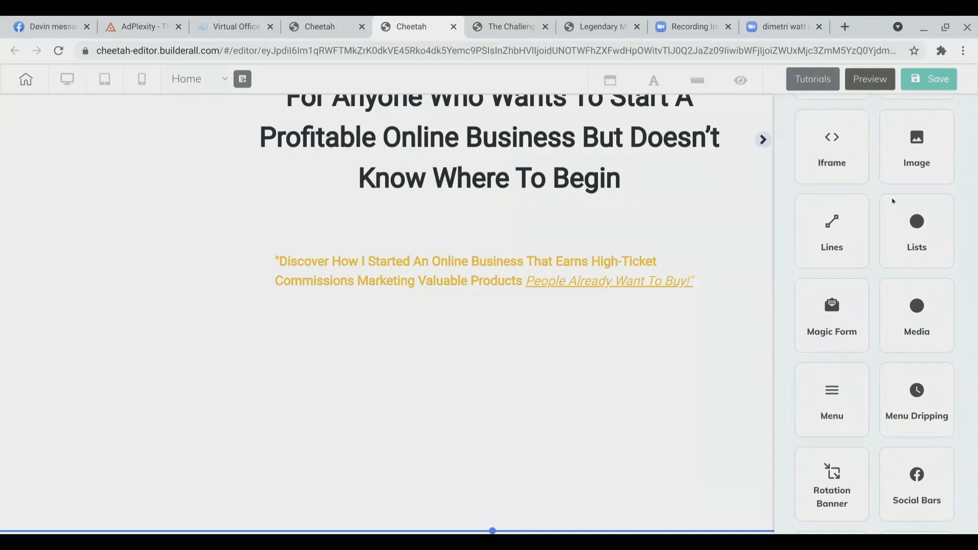
left_click(910, 166)
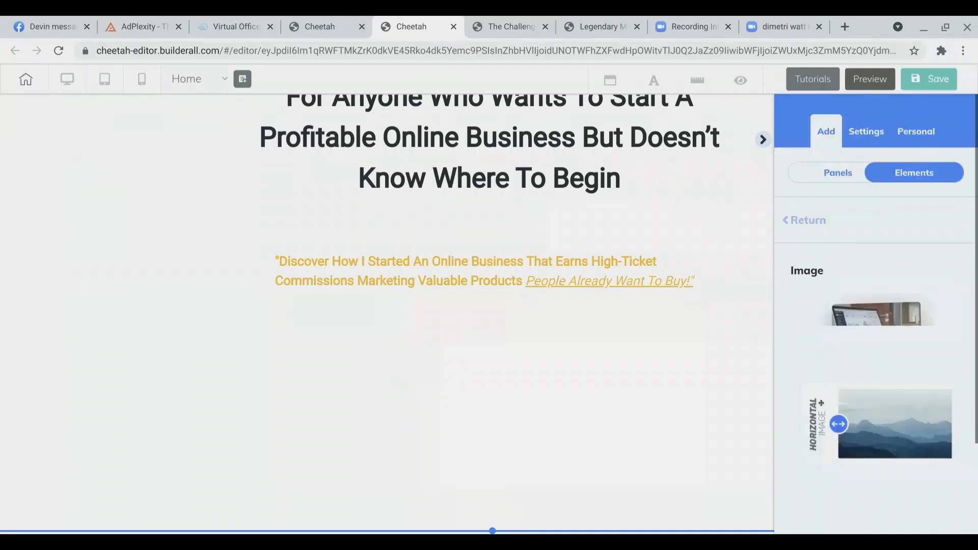
scroll(832, 413, "down", 2)
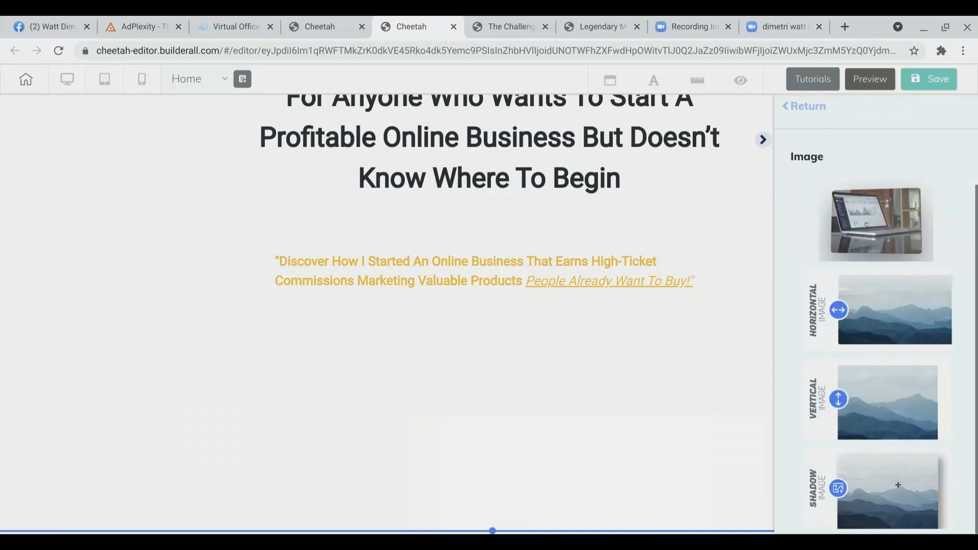
left_click_drag(899, 485, 265, 388)
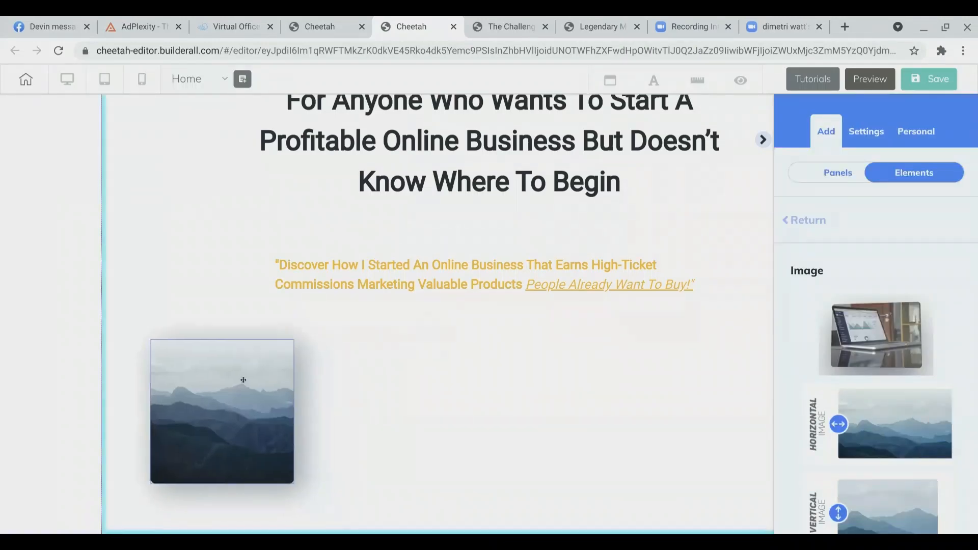
Step: Enlarge the image element slightly and nudge it upward
left_click(268, 436)
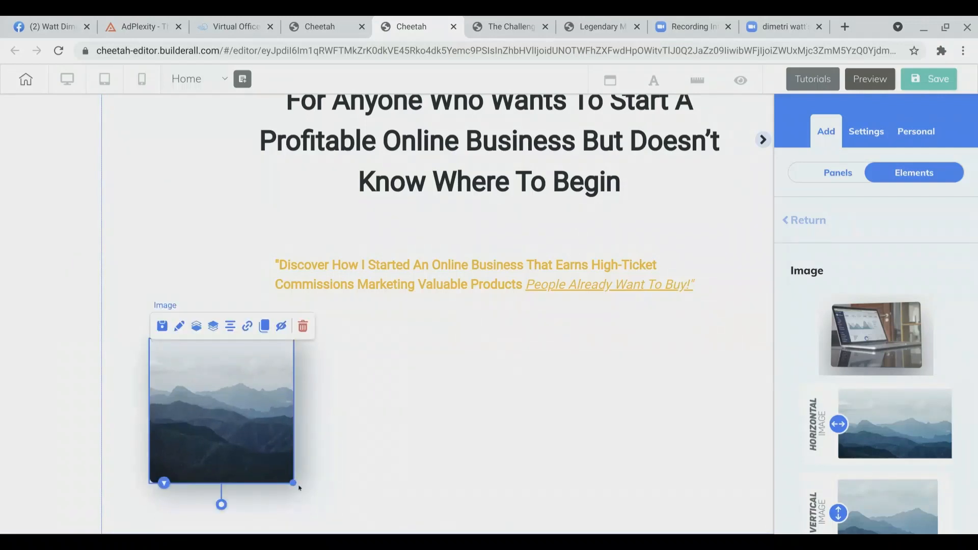
left_click_drag(298, 484, 346, 441)
left_click_drag(280, 426, 277, 413)
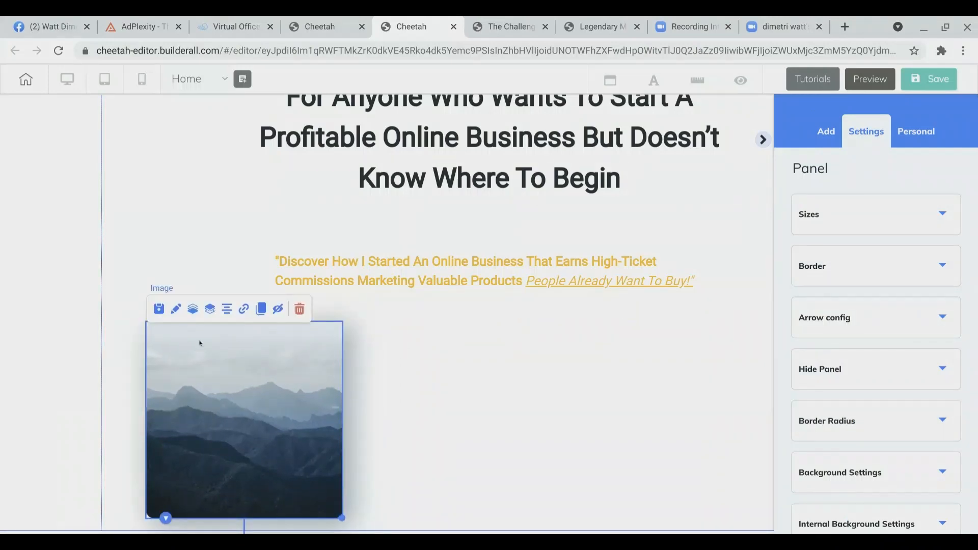
Step: Replace the image's placeholder by uploading the 'template' picture and saving it as the image
left_click(175, 315)
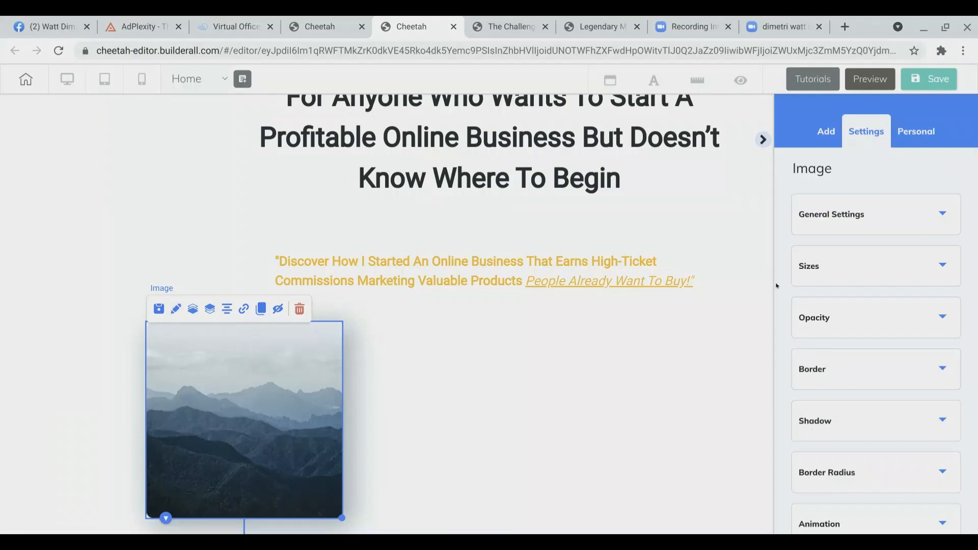
left_click(867, 213)
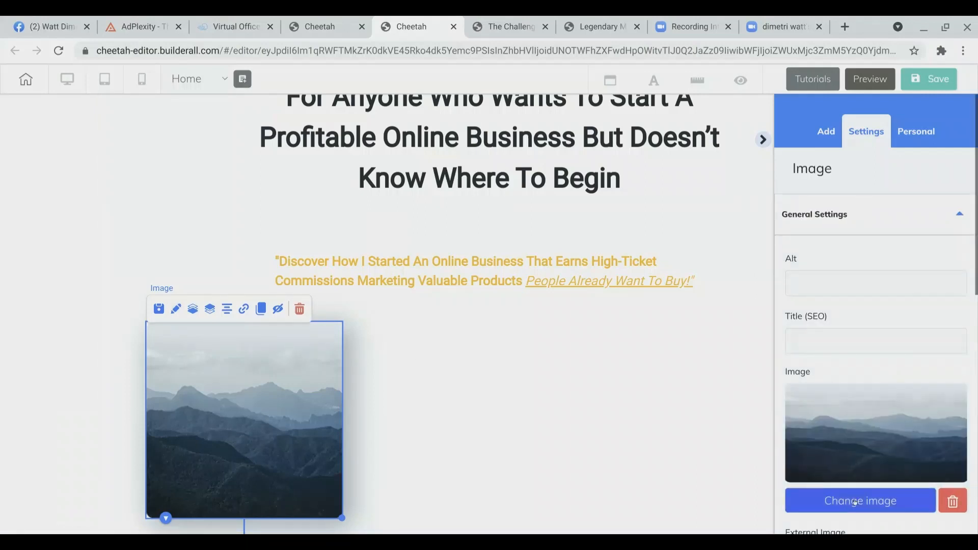
left_click(856, 503)
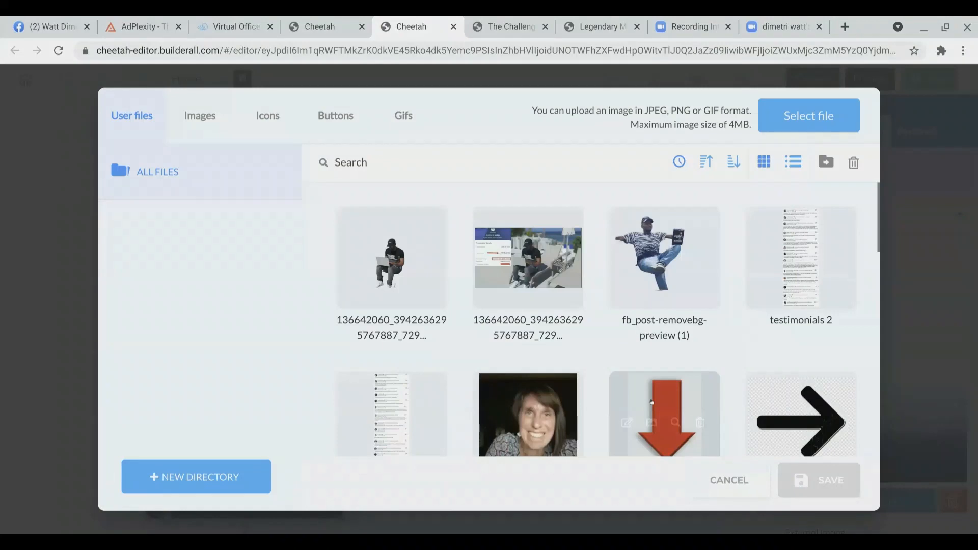
left_click(792, 121)
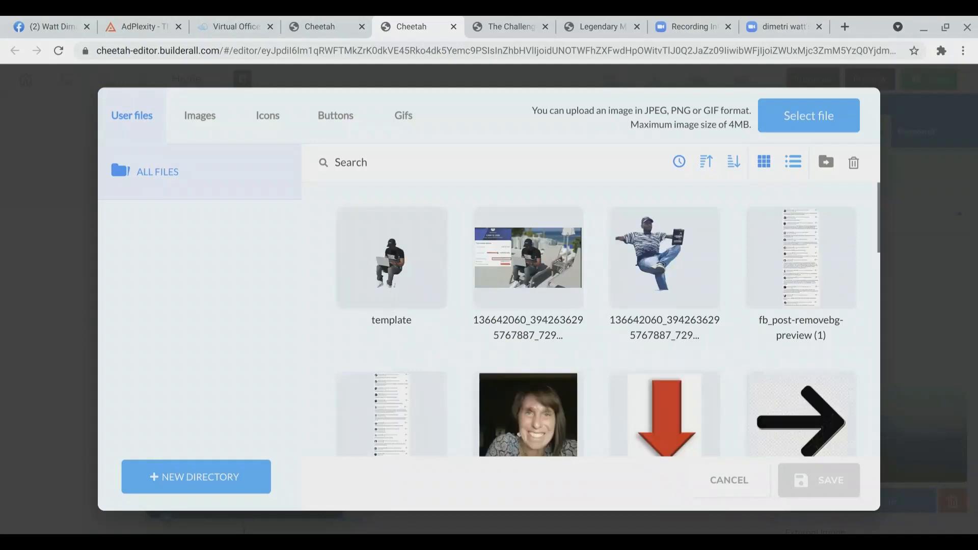
left_click(420, 291)
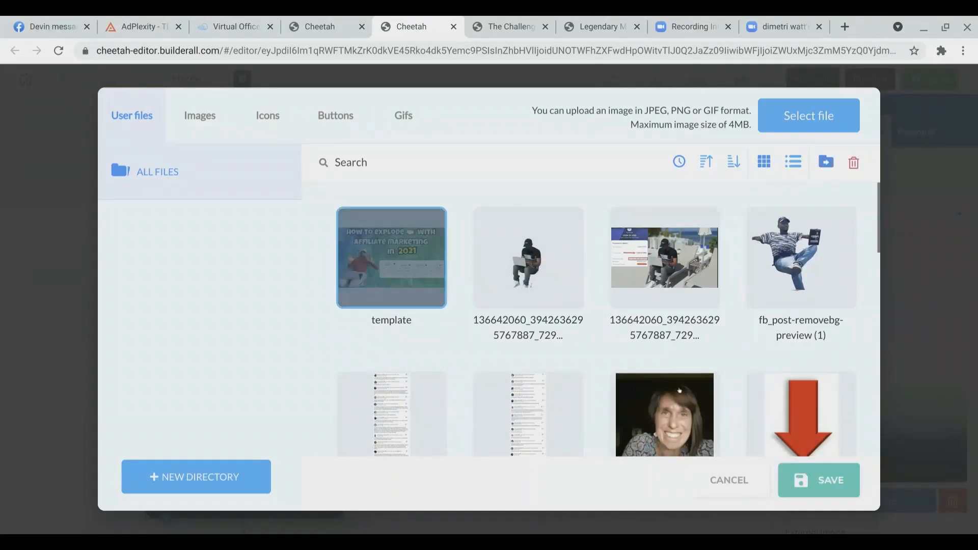
left_click(825, 474)
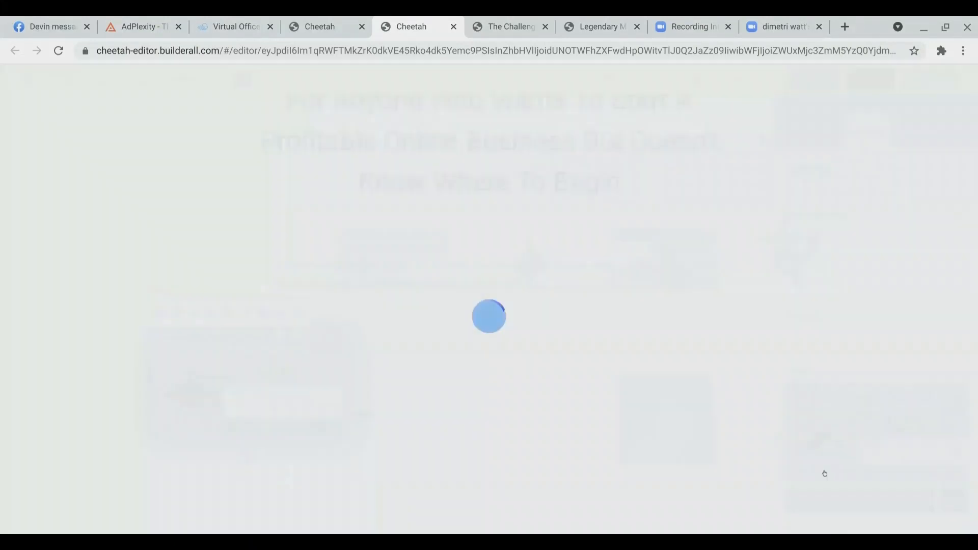
Step: Resize the image larger so it fills roughly the left half of the section
left_click_drag(339, 434, 430, 480)
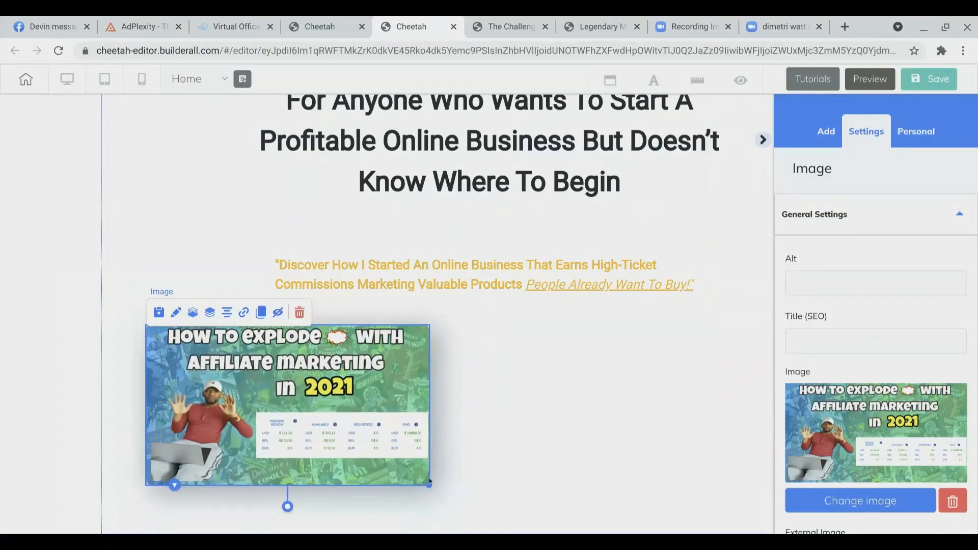
left_click(525, 391)
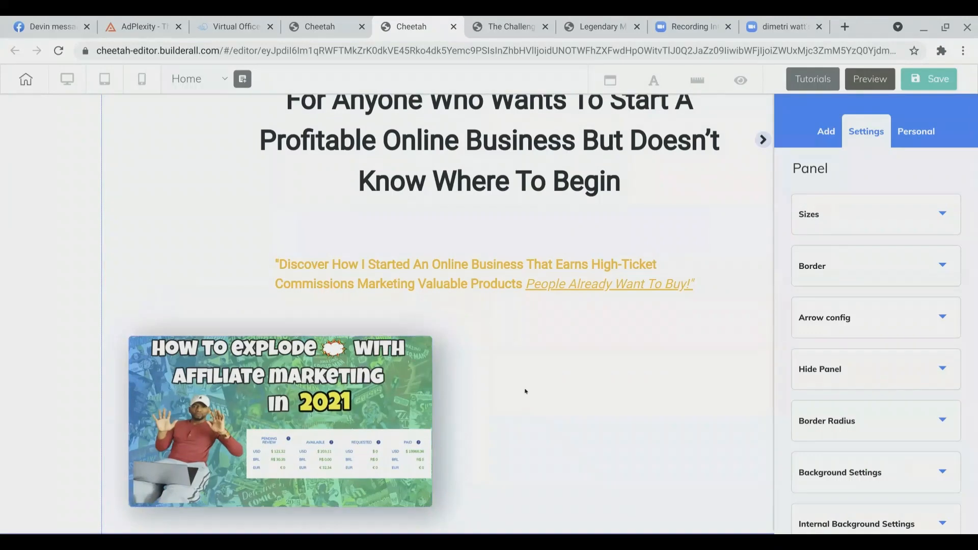
left_click(371, 434)
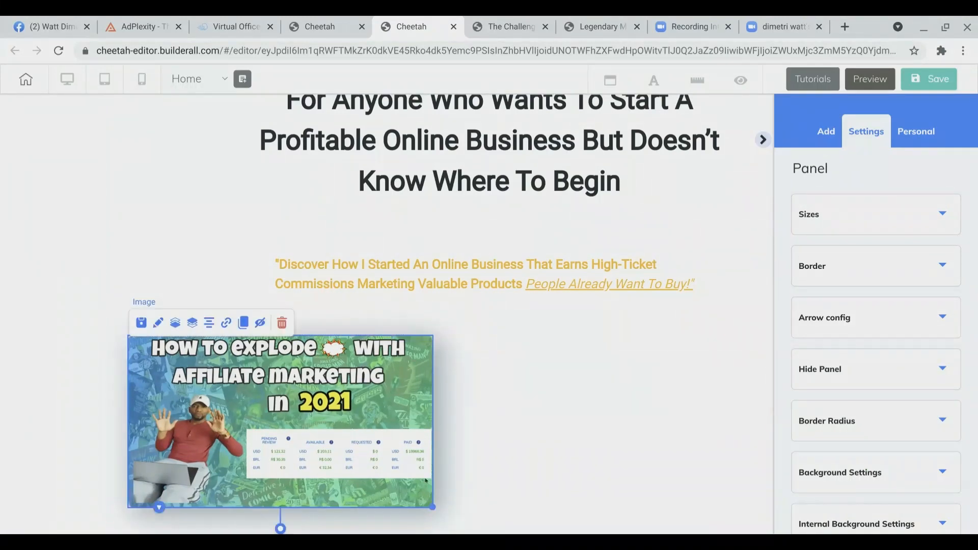
left_click_drag(432, 507, 469, 525)
left_click(576, 462)
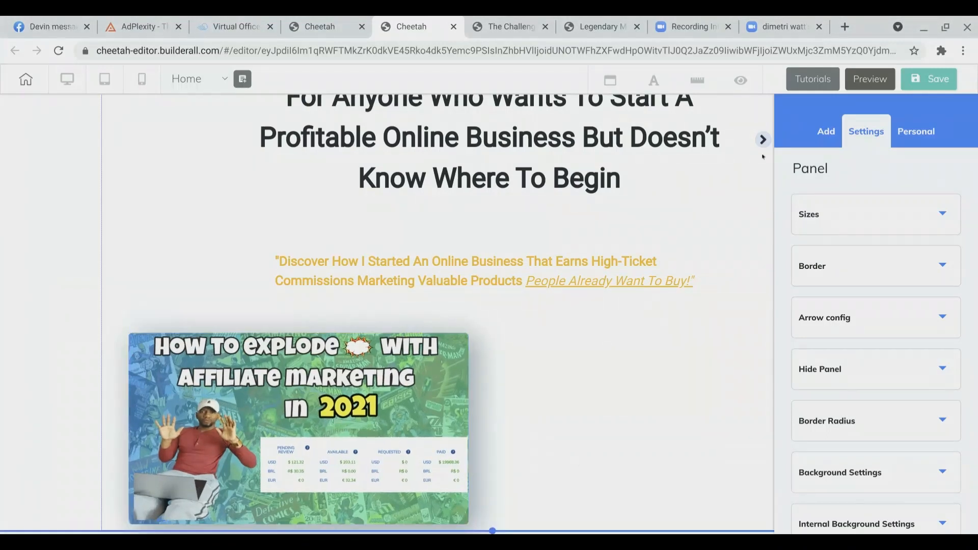
Step: Examine the 'You're Getting Access To:' heading and bullet list beside the image on the challenge enrollment page
left_click(763, 140)
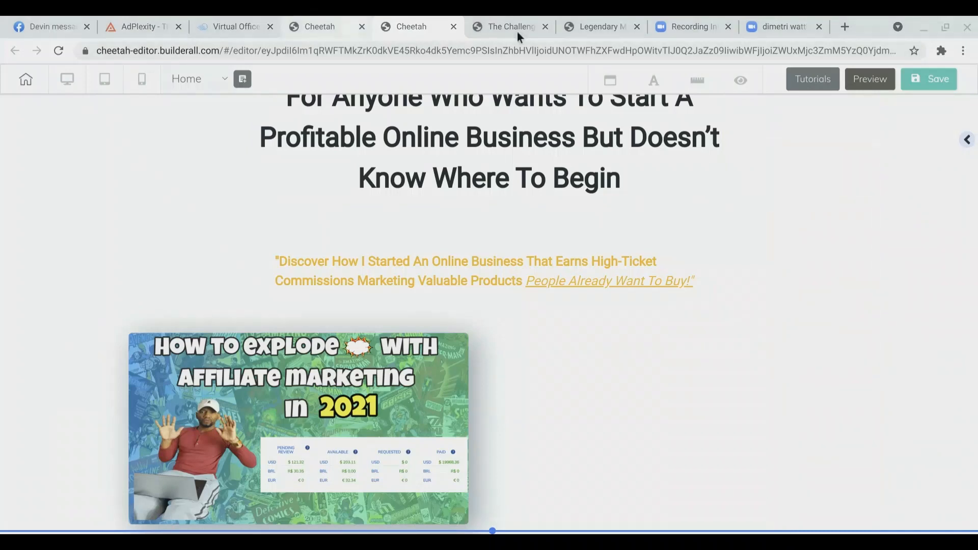
left_click(497, 20)
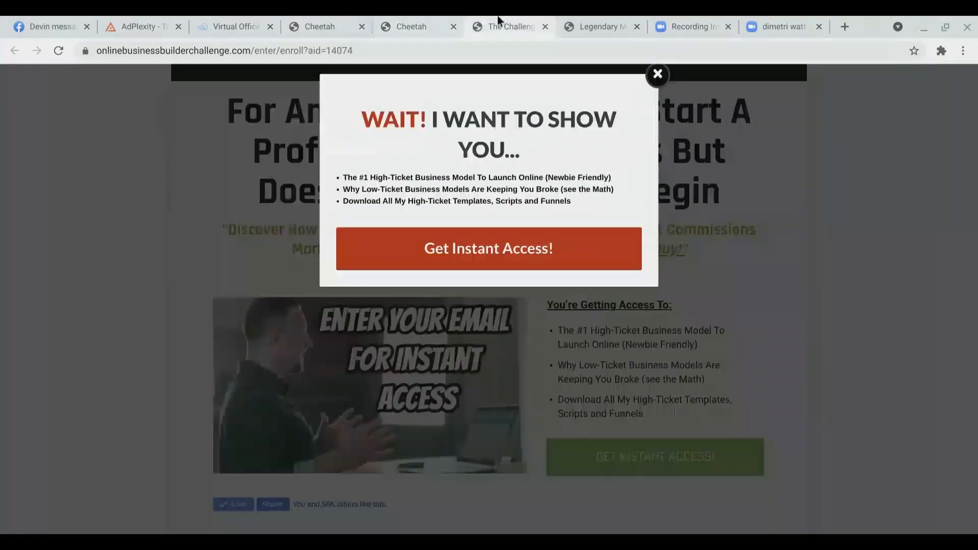
left_click(658, 74)
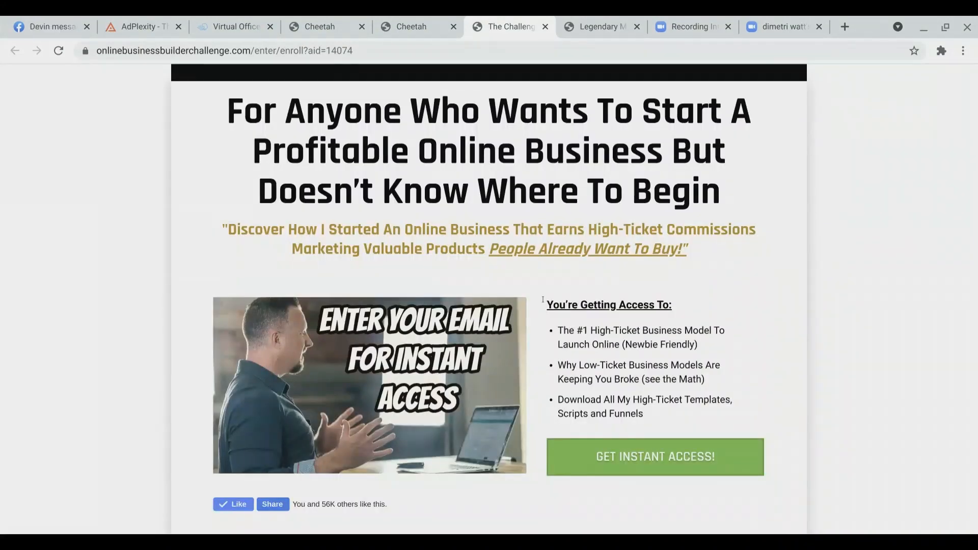
left_click_drag(543, 301, 674, 306)
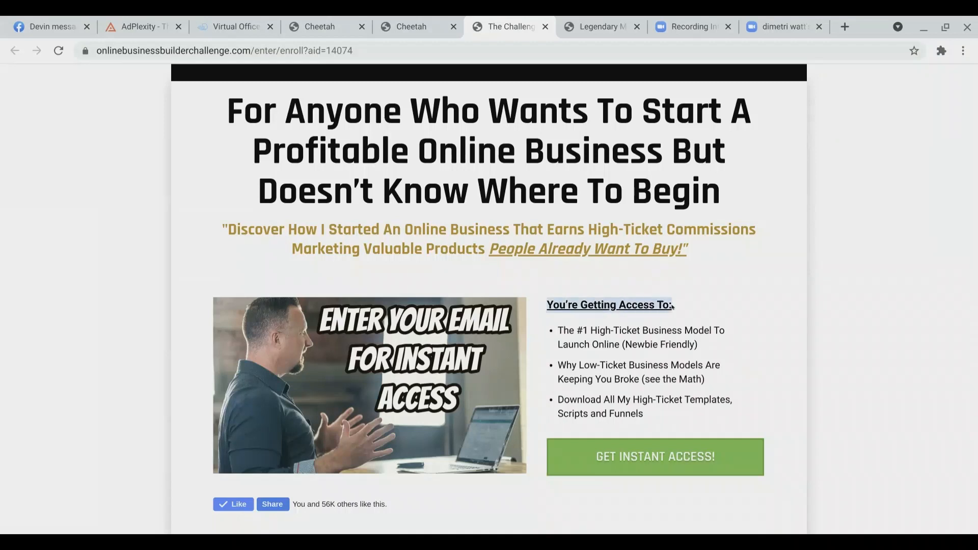
left_click_drag(555, 331, 644, 413)
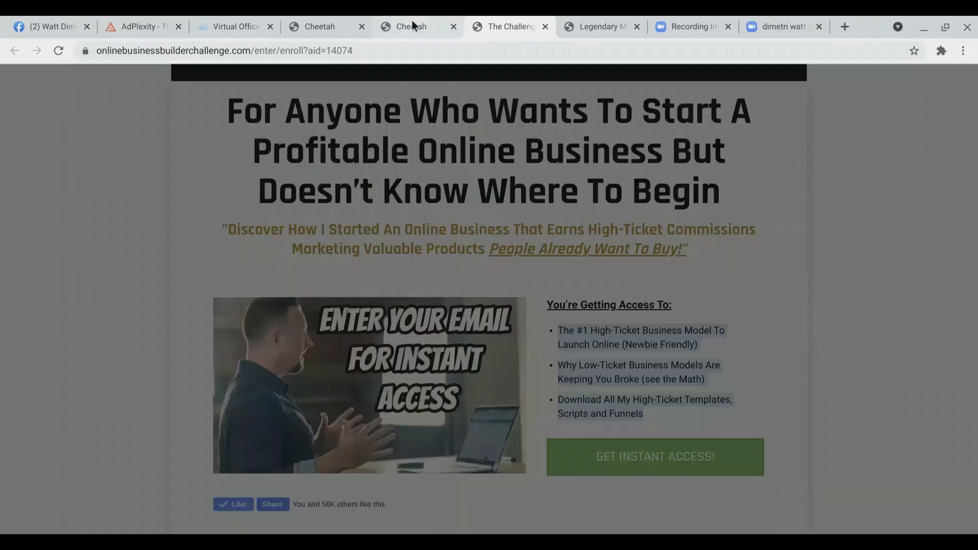
left_click(412, 26)
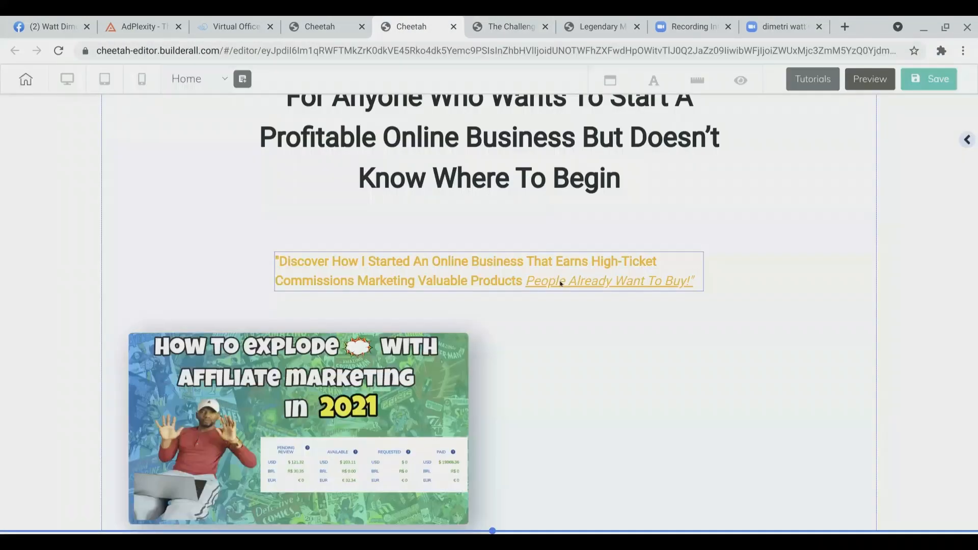
Step: Add a Title H6 text element to the right of the image
left_click(967, 141)
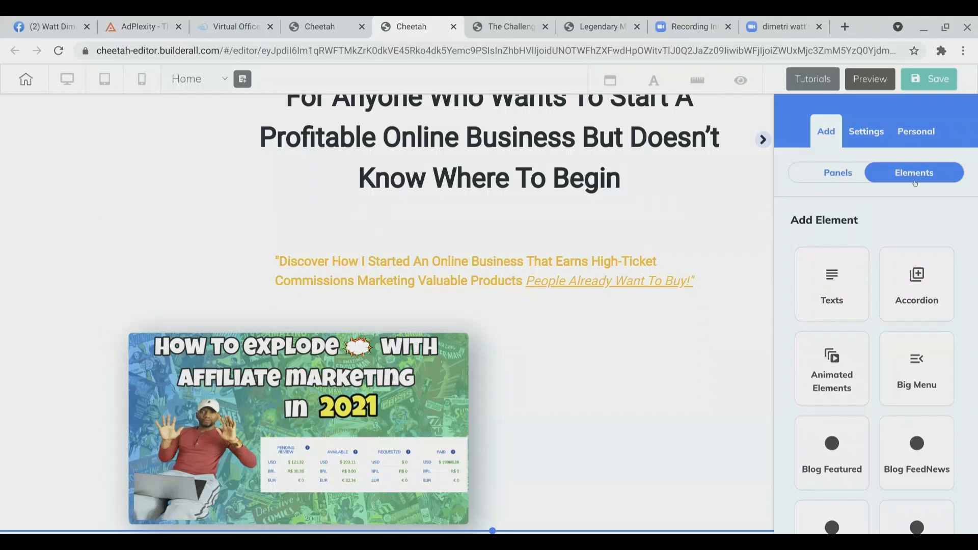
left_click(826, 295)
scroll(833, 321, "down", 2)
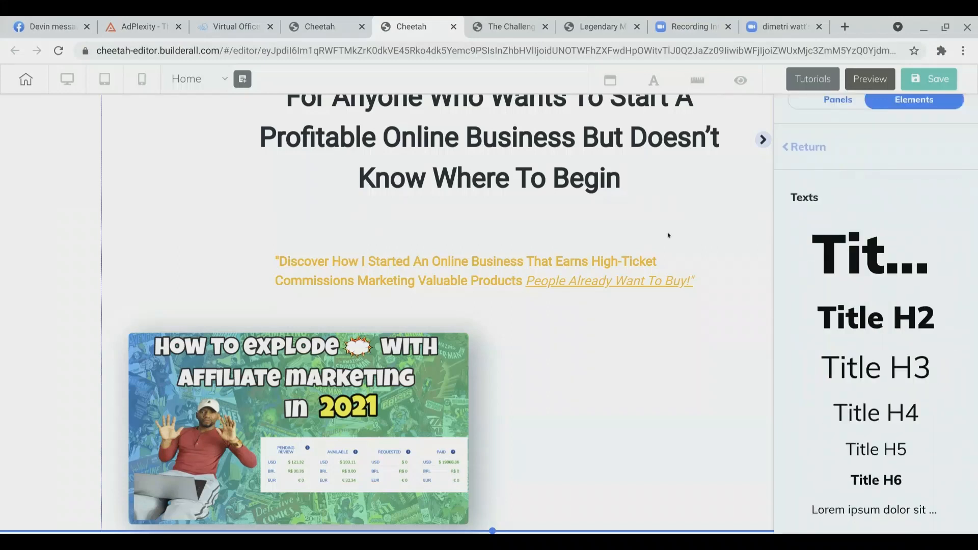
left_click(510, 29)
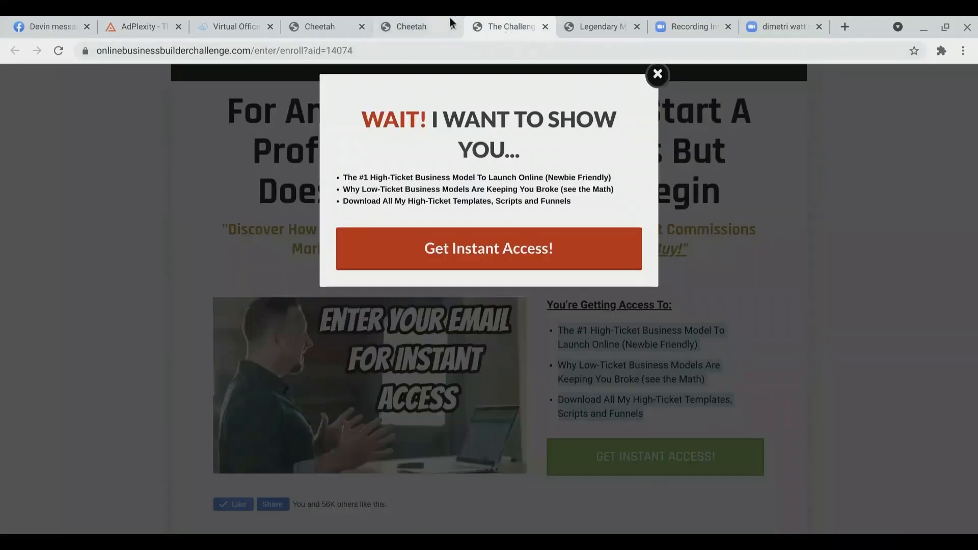
left_click(431, 20)
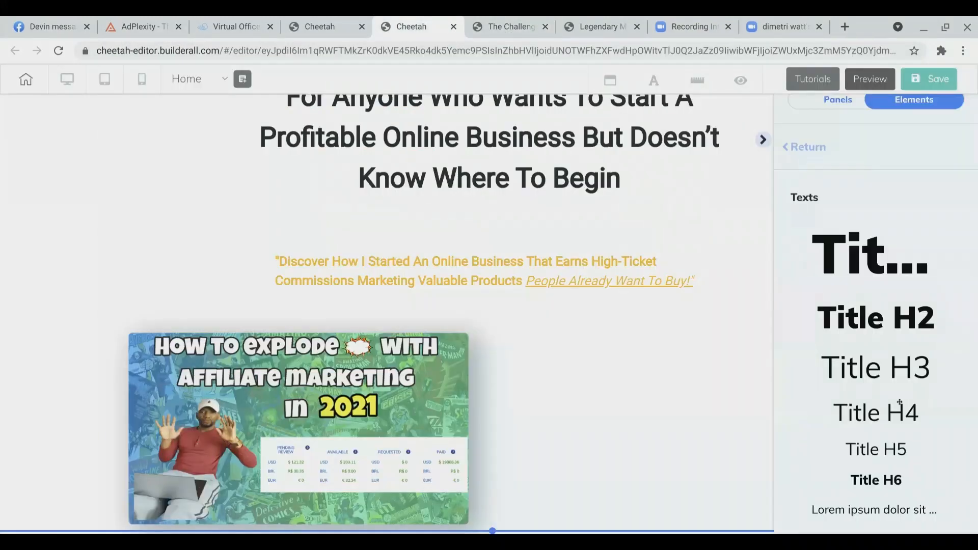
left_click_drag(877, 480, 578, 353)
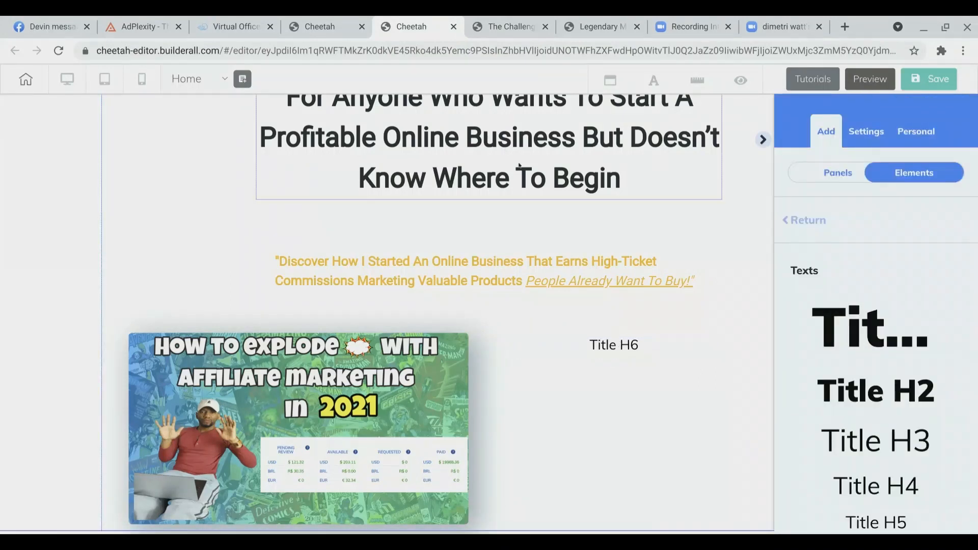
Step: Copy the 'You're Getting Access To:' heading from the challenge page and paste it into the new title
left_click(503, 26)
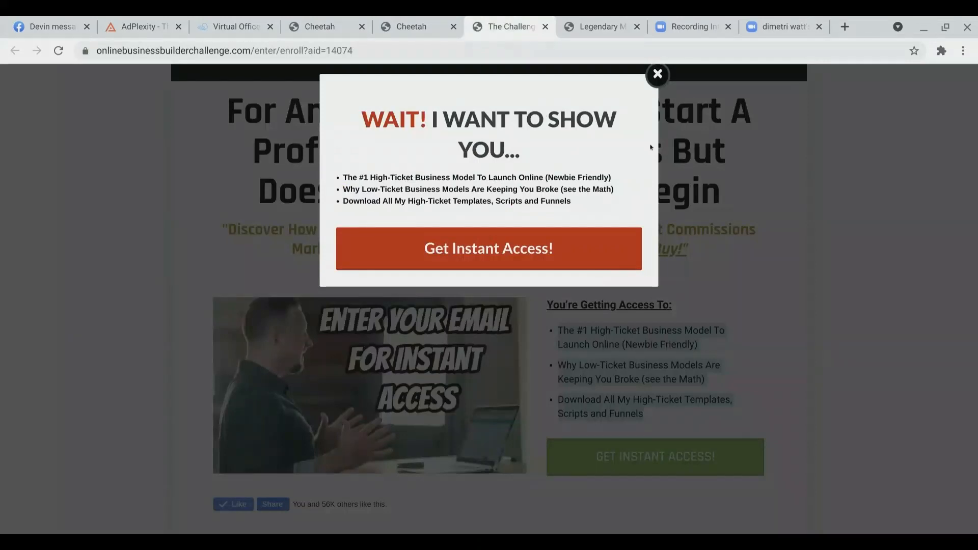
left_click(657, 75)
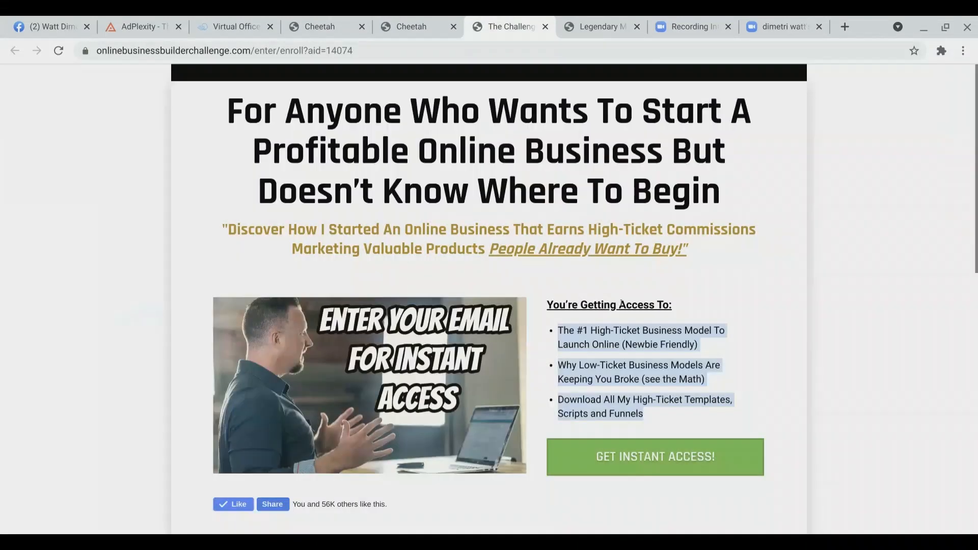
triple_click(622, 304)
key("ctrl+c")
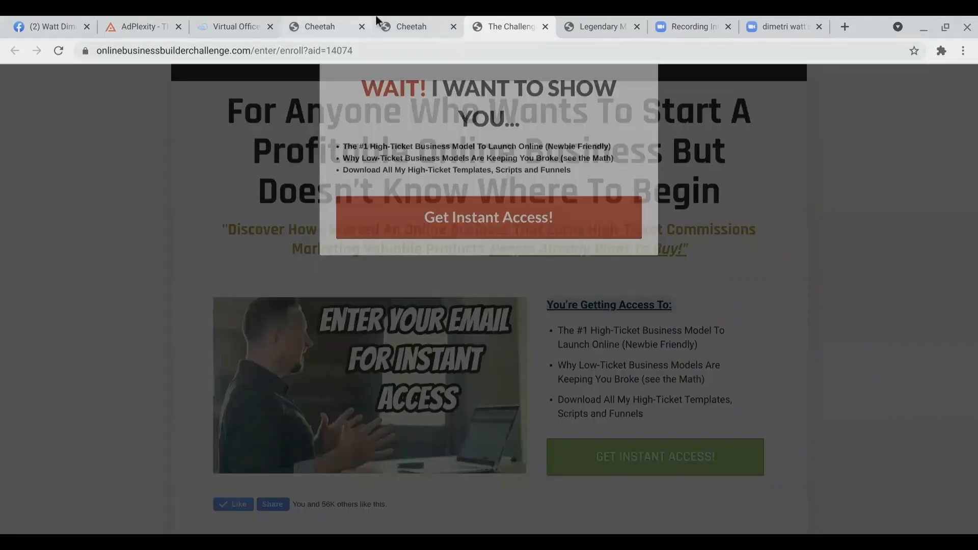
left_click(390, 16)
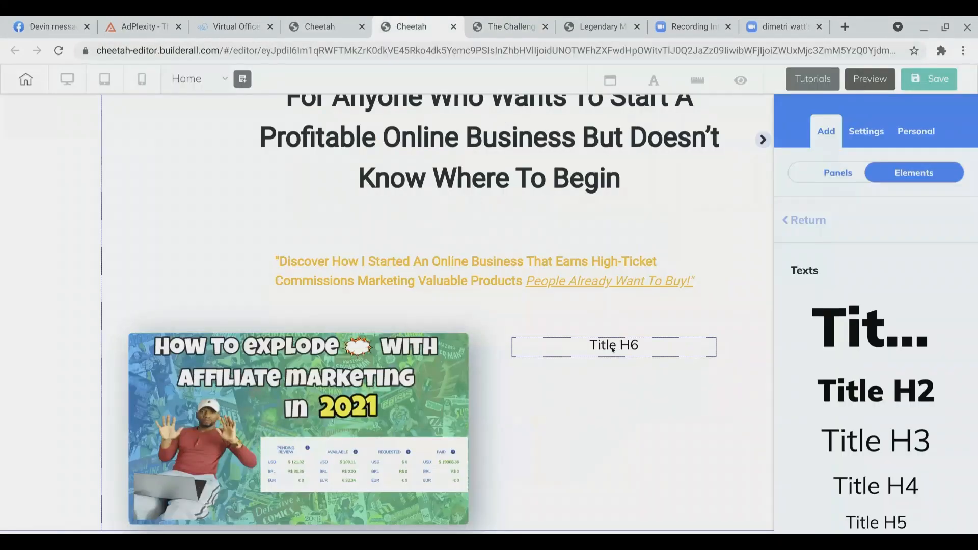
double_click(613, 349)
key("ctrl+v")
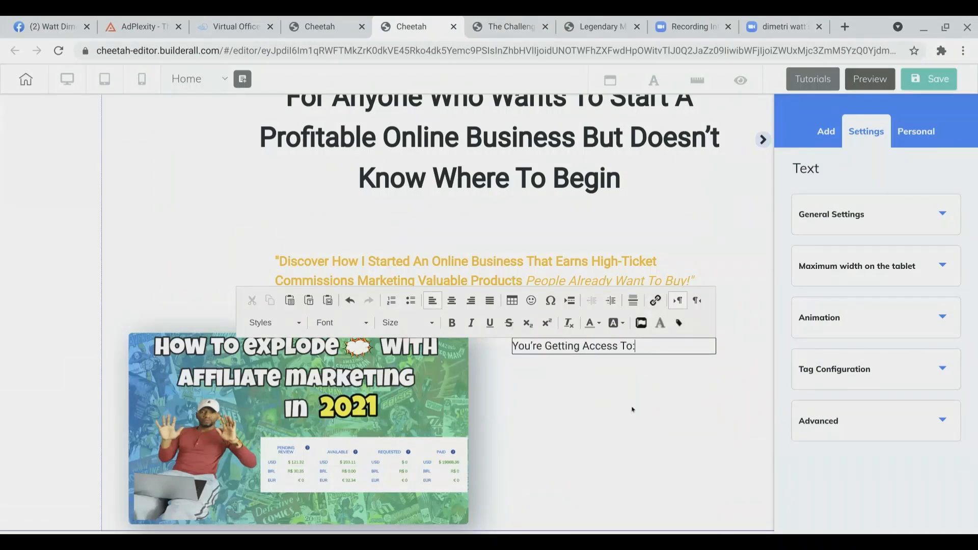
Step: Select the 'You're Getting Access To:' heading text and make it bold
left_click_drag(637, 347, 510, 340)
left_click(451, 323)
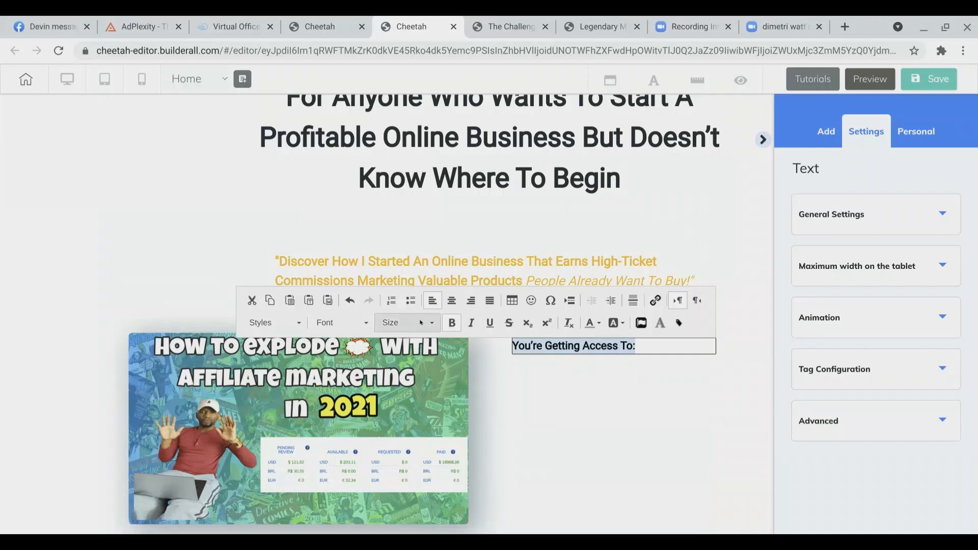
left_click(427, 325)
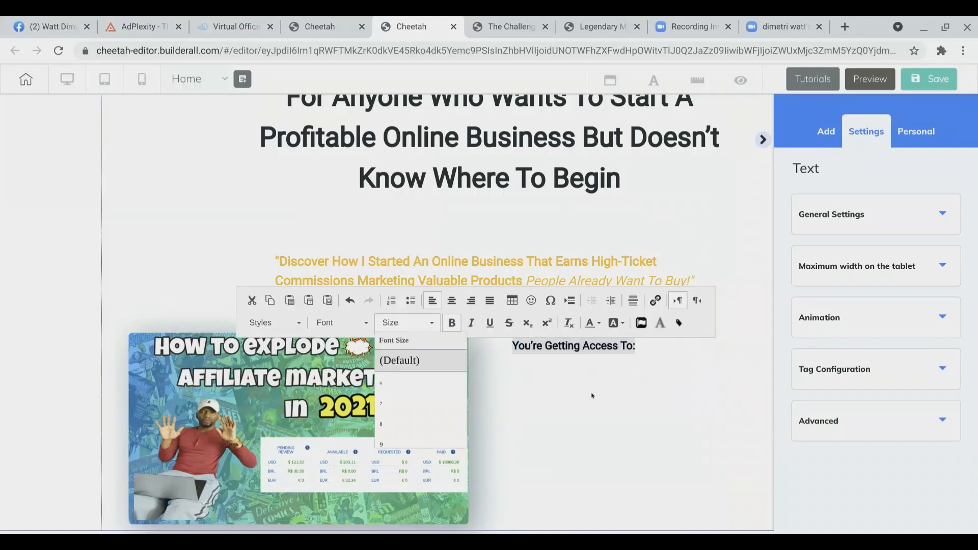
left_click(619, 398)
left_click(618, 398)
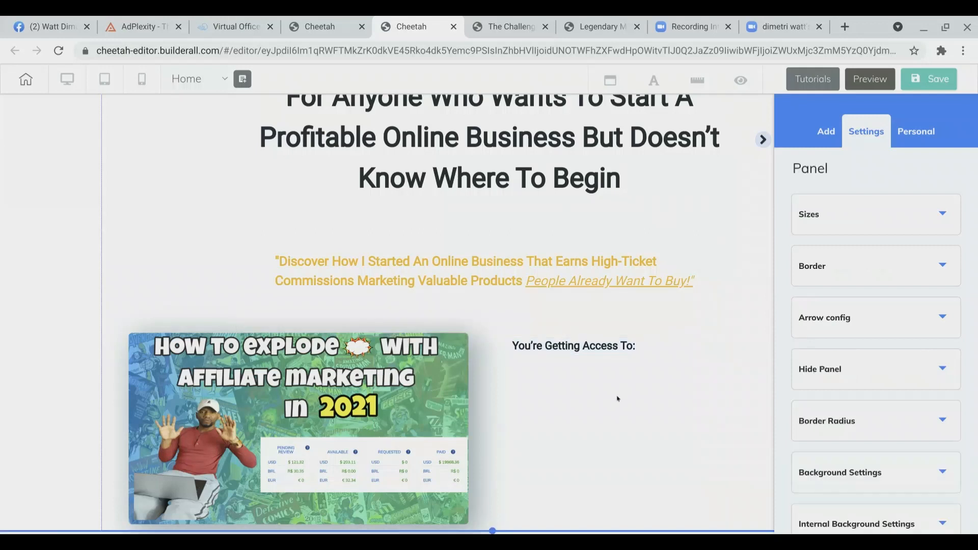
Step: Set the heading's font size to 18
left_click(614, 349)
double_click(616, 349)
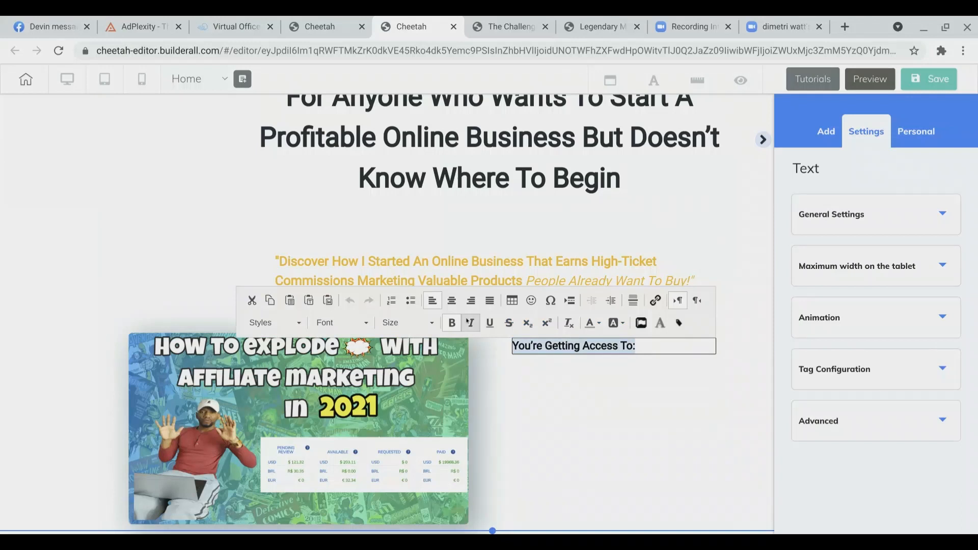
left_click(421, 324)
scroll(408, 387, "down", 5)
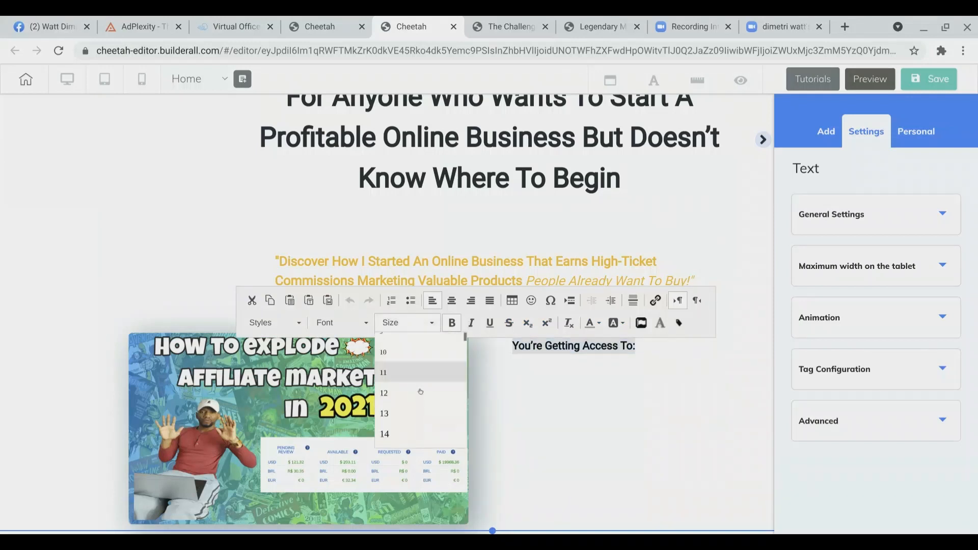
left_click(407, 432)
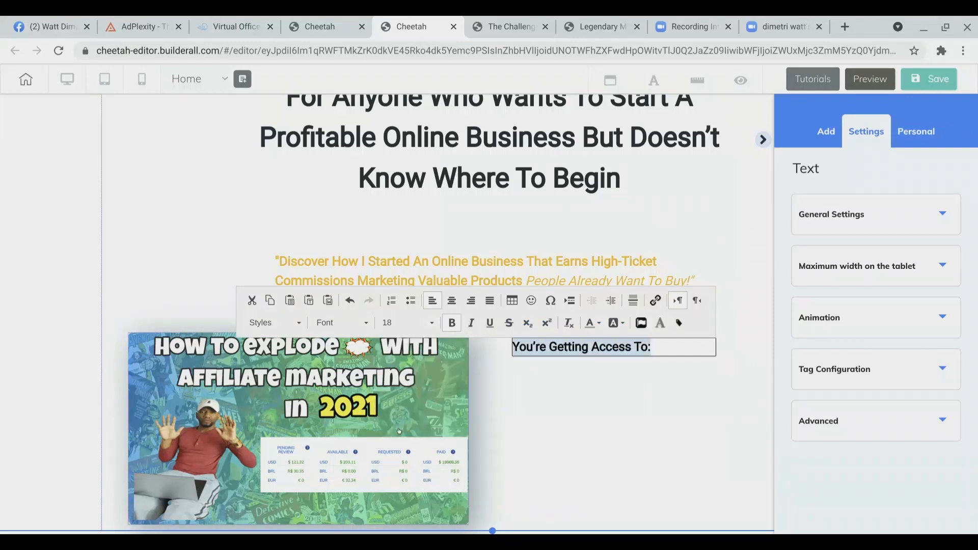
left_click(637, 376)
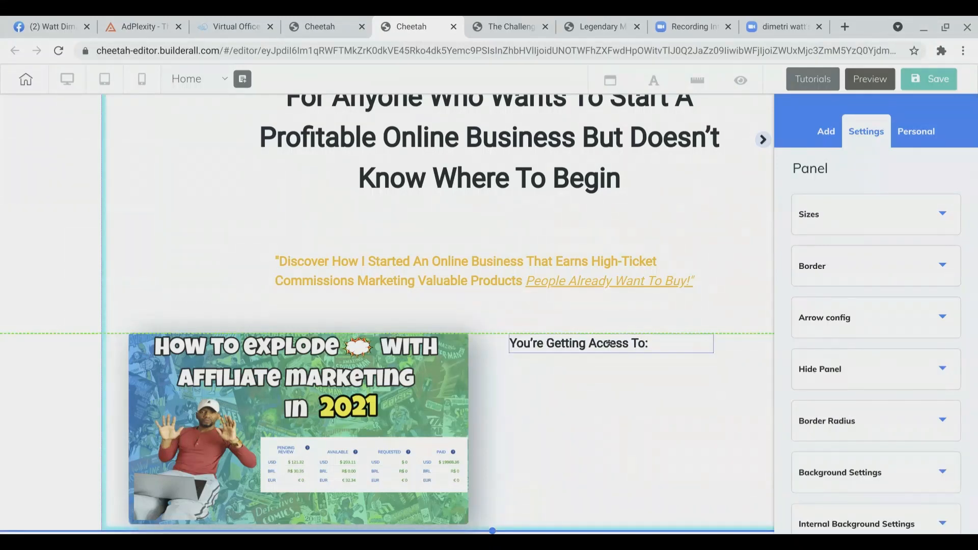
Step: On the challenge page, close the popup and copy the first bullet 'The #1 High-Ticket Business Model To Launch Online (Newbie Friendly)'
left_click(514, 23)
left_click(658, 75)
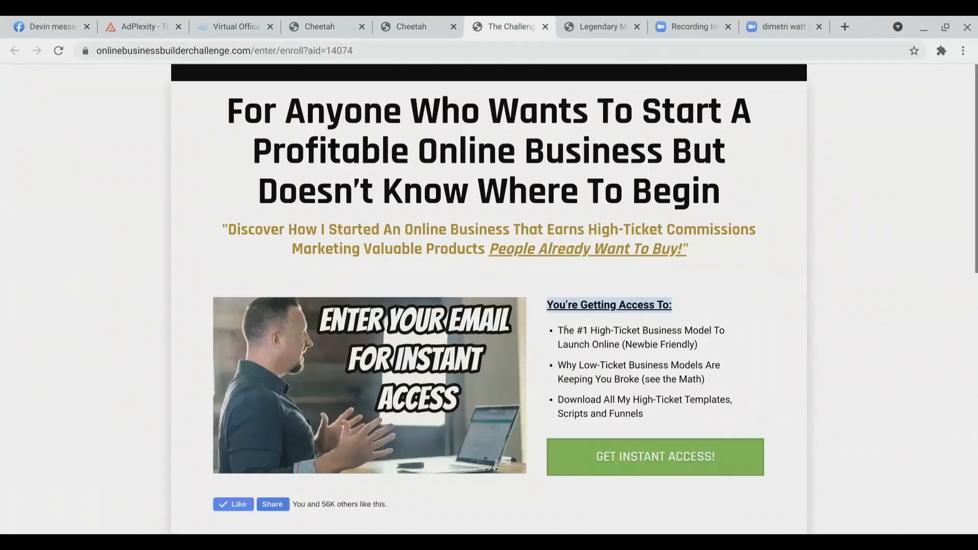
left_click_drag(567, 329, 662, 354)
left_click_drag(682, 345, 708, 348)
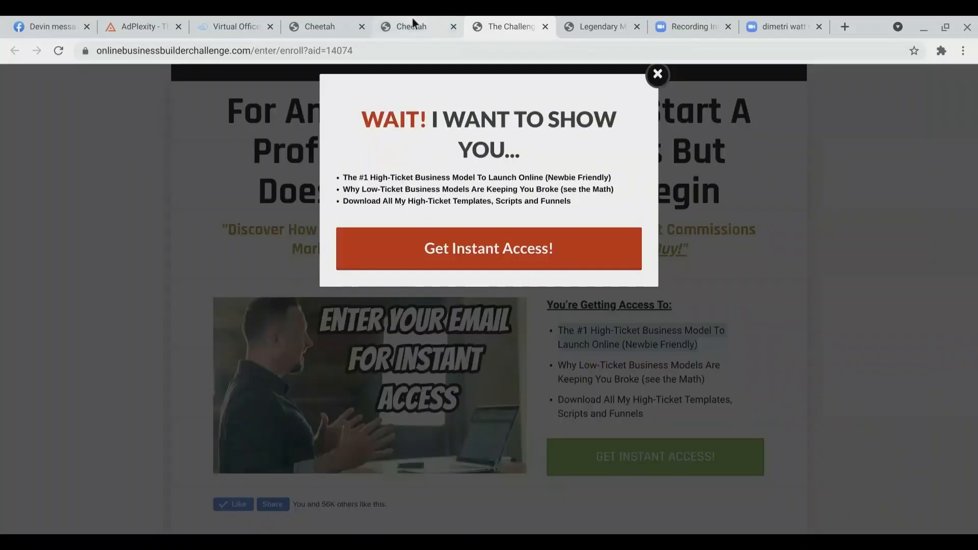
left_click(411, 20)
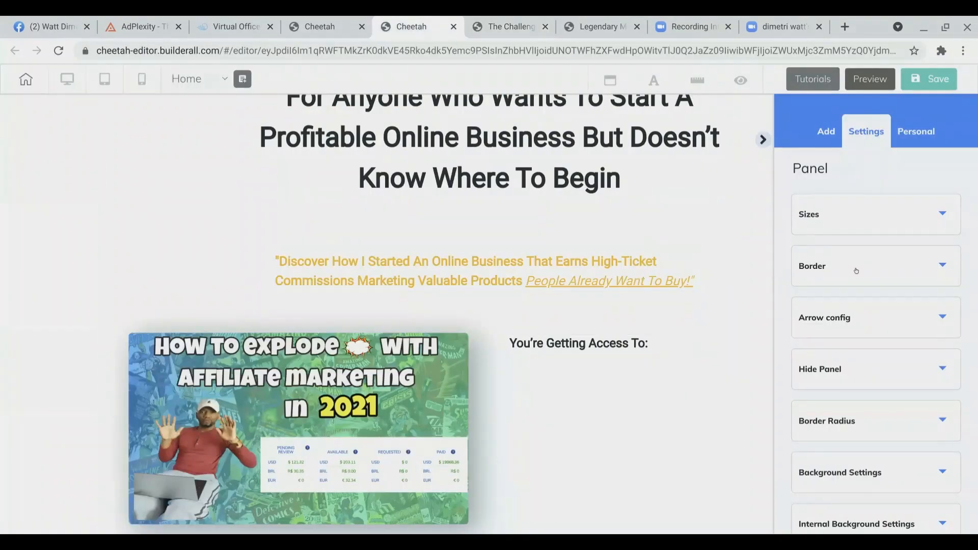
Step: Add a Title H6 text element below the 'You're Getting Access To:' heading
left_click(824, 135)
left_click(914, 182)
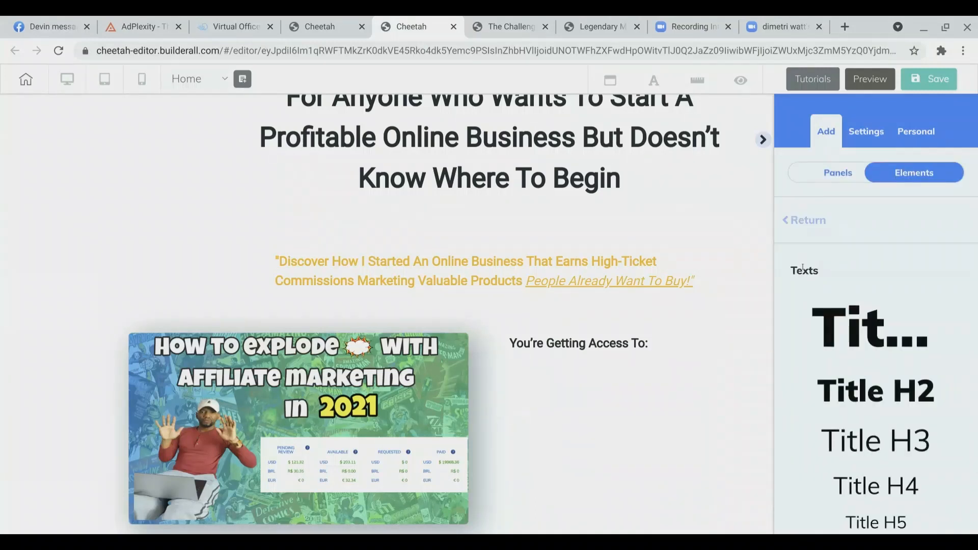
scroll(817, 207, "down", 1)
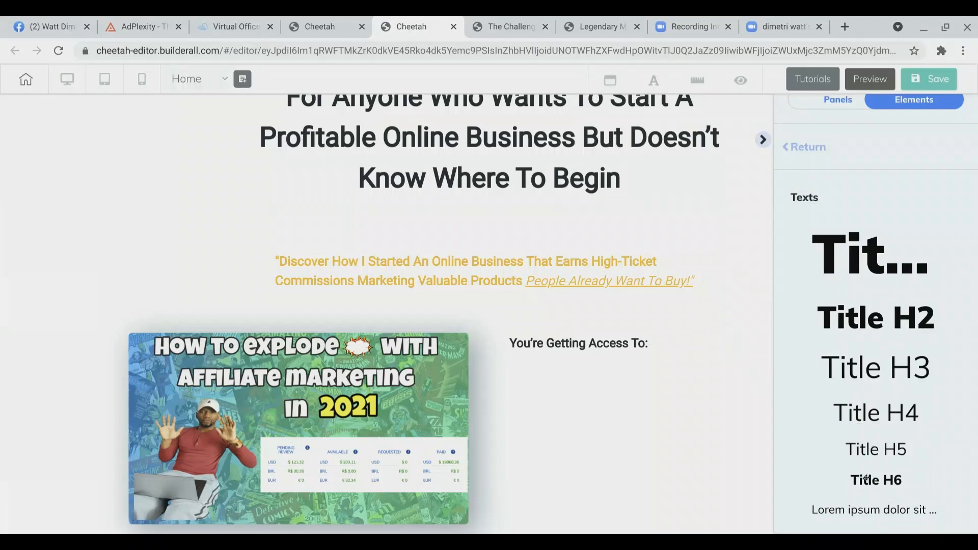
left_click_drag(865, 479, 544, 378)
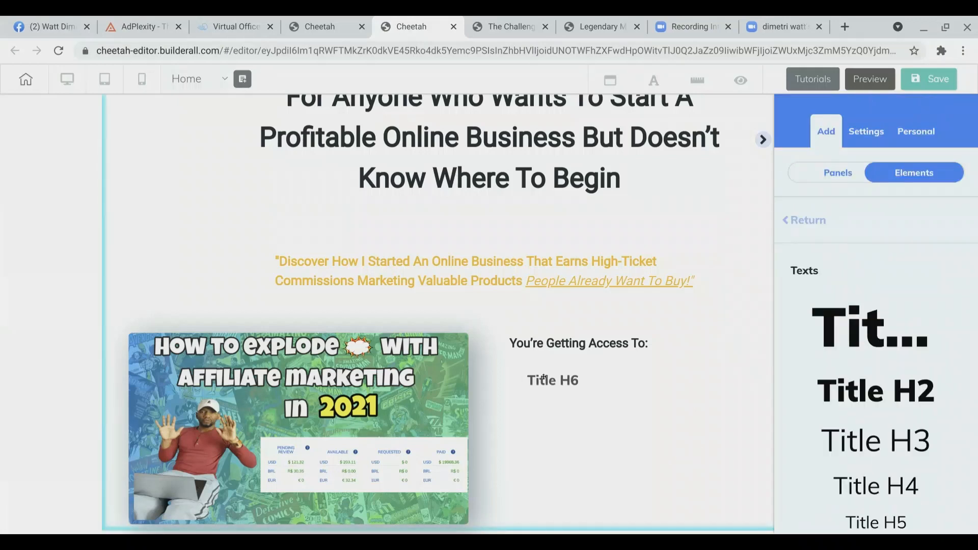
Step: Paste the first bullet text into the new title, format it as a bulleted list, and align it under the heading
double_click(582, 377)
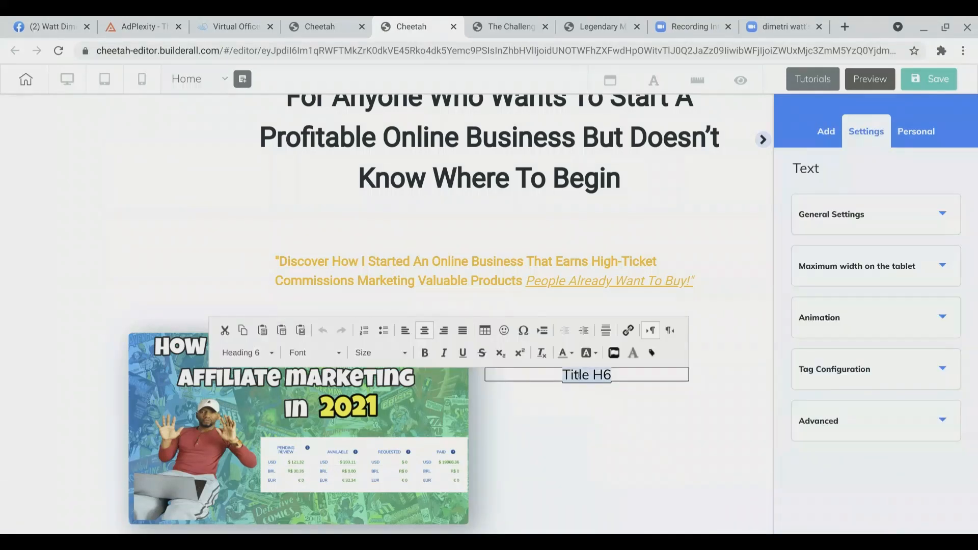
type("The #1 High-Ticket Business Model To Launch Online (Newbie Friendly)")
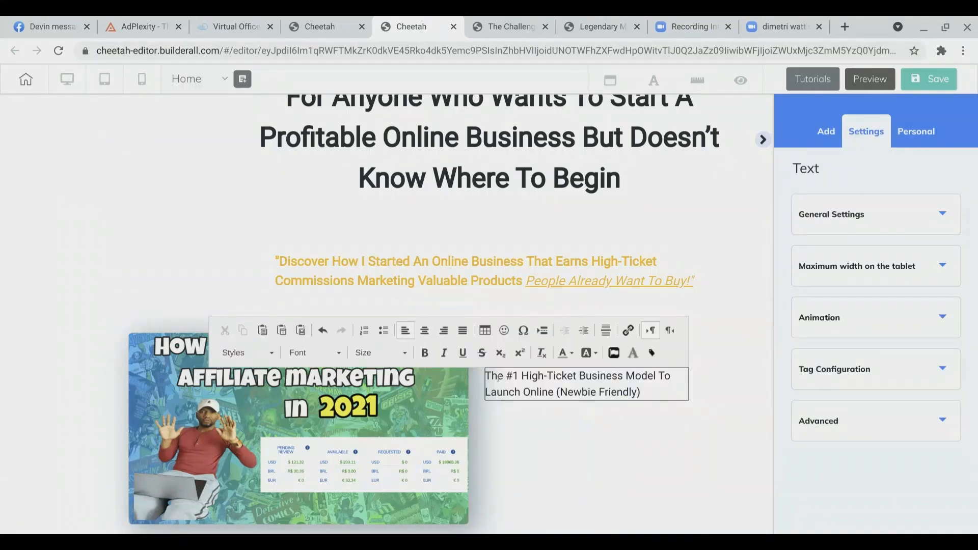
left_click(382, 331)
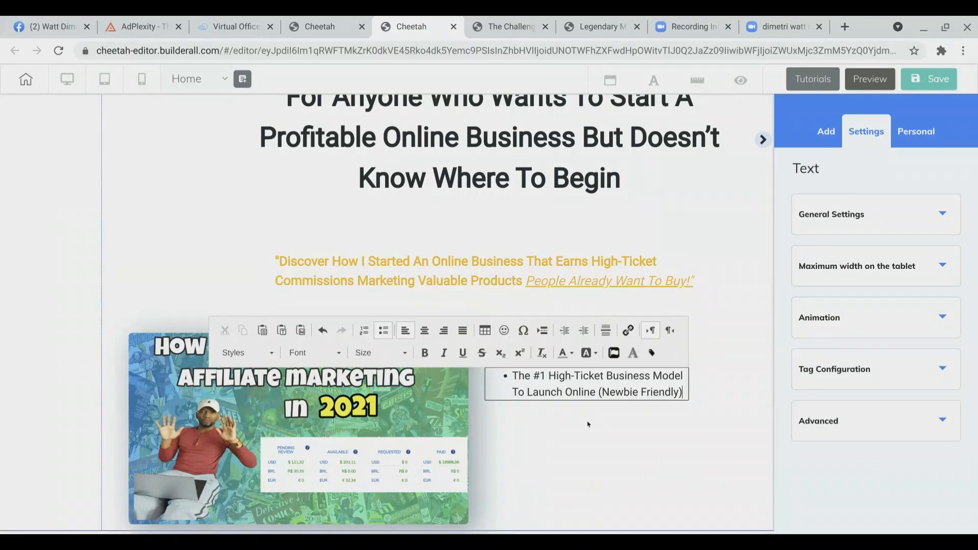
left_click(615, 419)
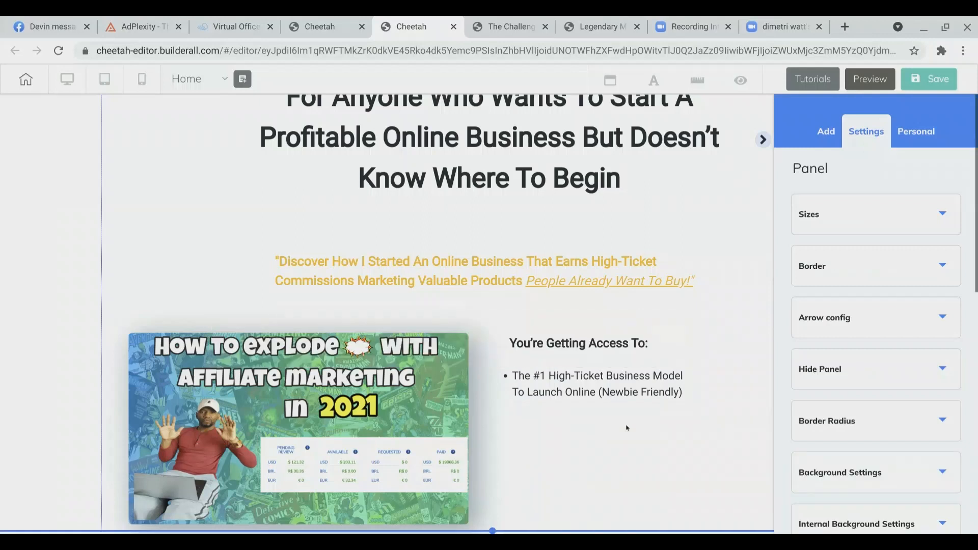
mouse_move(612, 393)
left_mouse_down()
mouse_move(616, 382)
mouse_move(619, 389)
left_mouse_up()
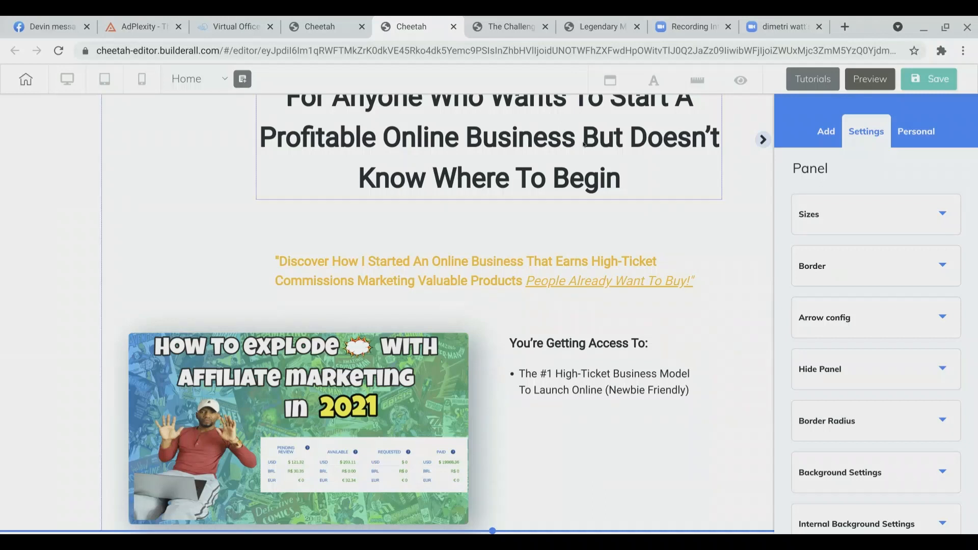
Step: On the challenge page, close the popup and copy the second bullet 'Why Low-Ticket Business Models Are Keeping You Broke (see the Math)'
left_click(501, 17)
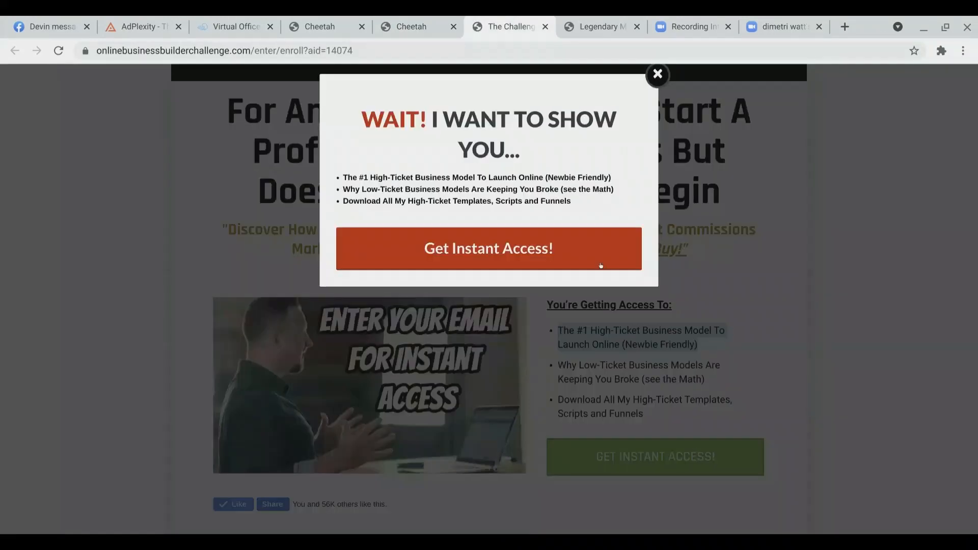
left_click(657, 74)
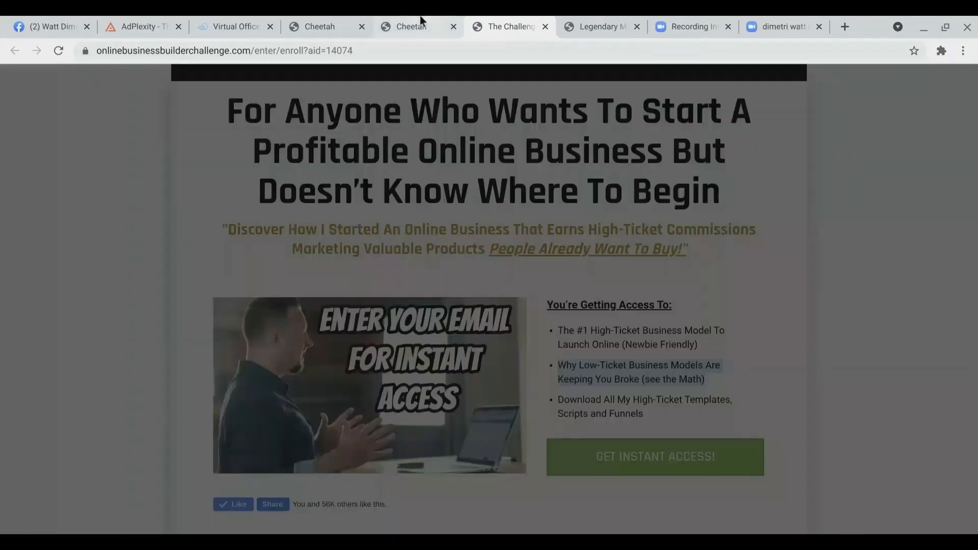
left_click(420, 23)
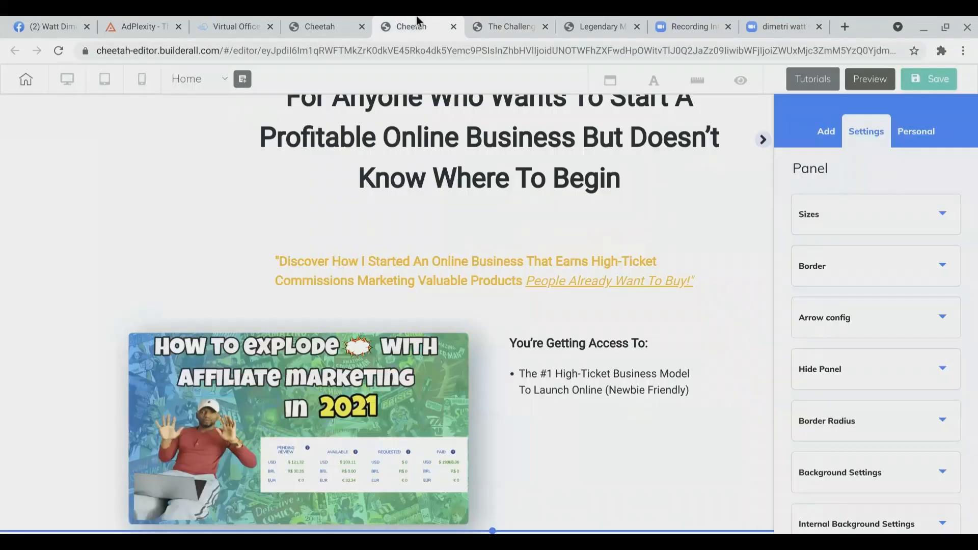
Step: Add another Title H6 text element below the first bullet
left_click(862, 223)
left_click(862, 223)
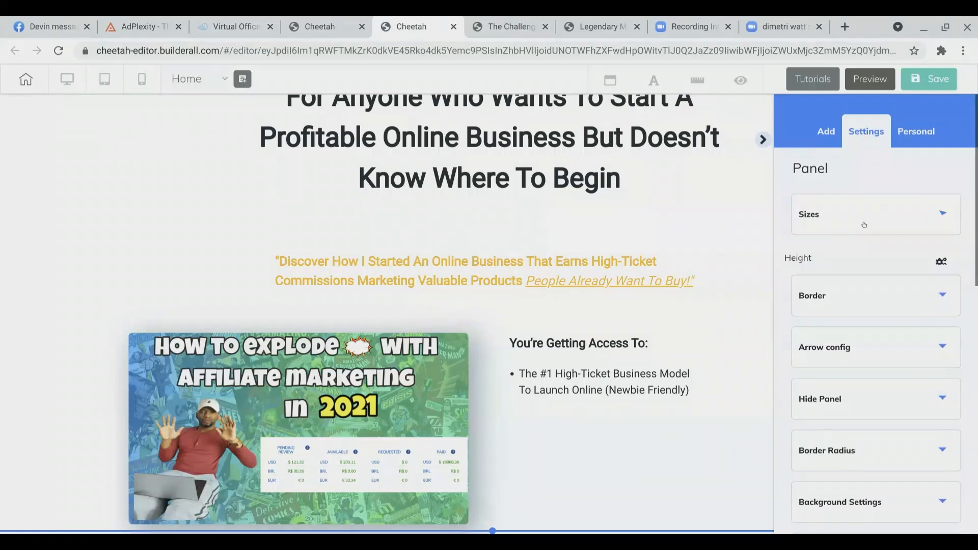
left_click(825, 134)
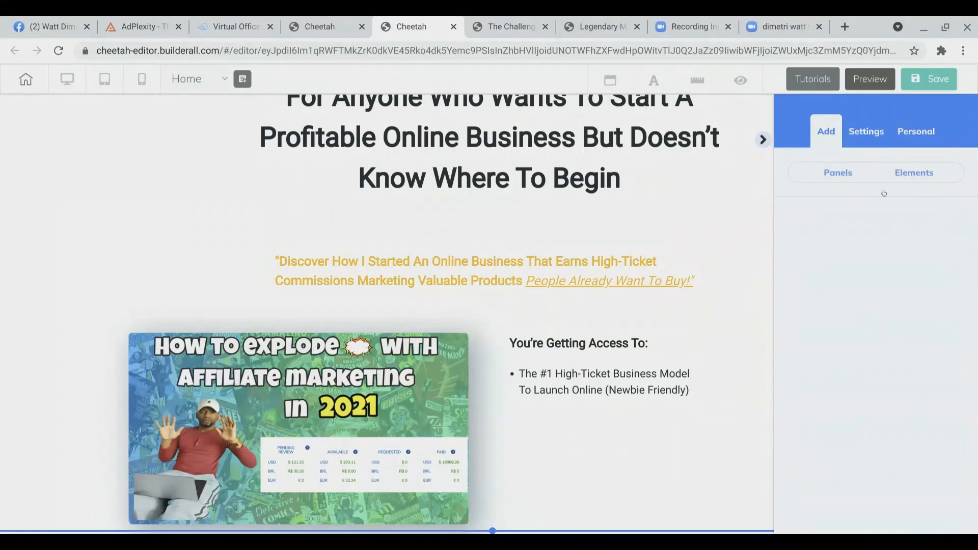
left_click(907, 176)
scroll(878, 346, "down", 2)
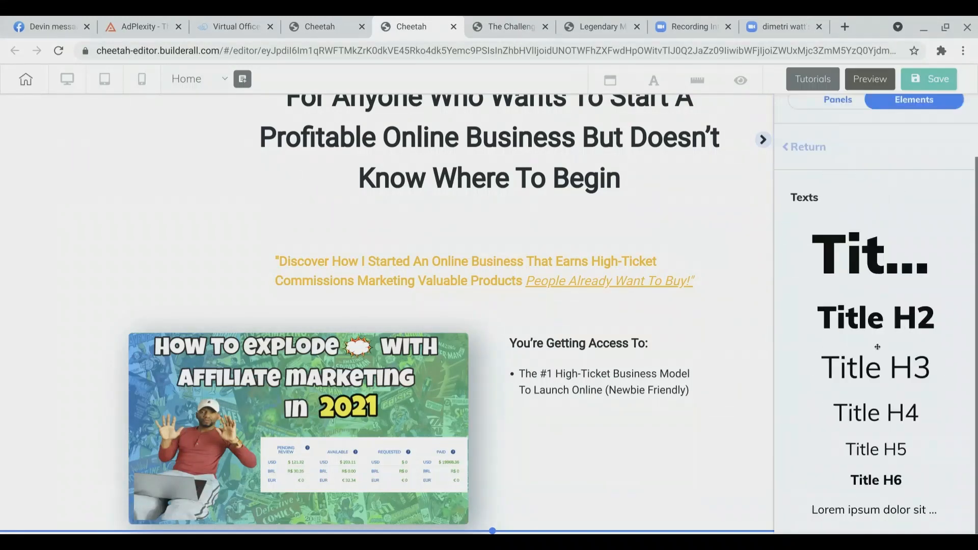
left_click_drag(875, 480, 672, 466)
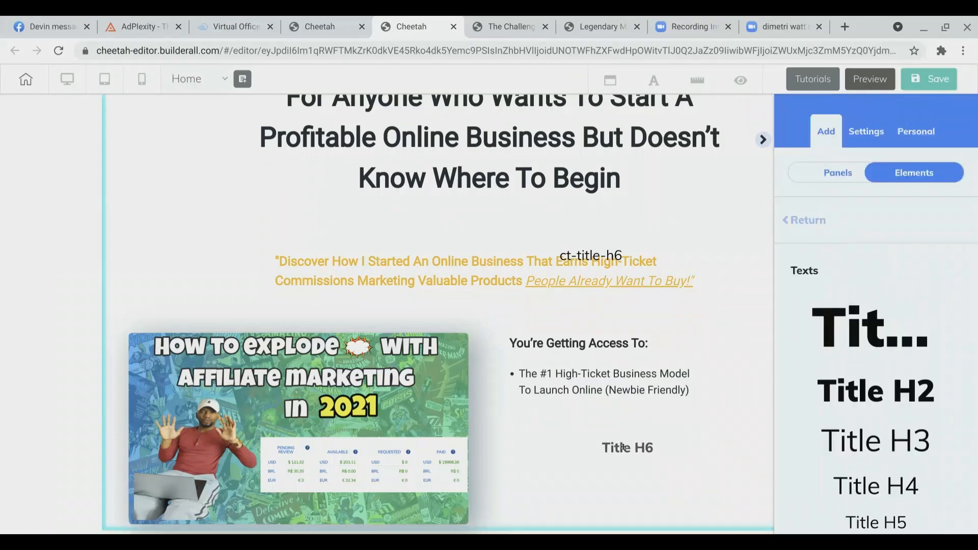
Step: Delete the stray title element dropped over the subheadline
left_click(585, 256)
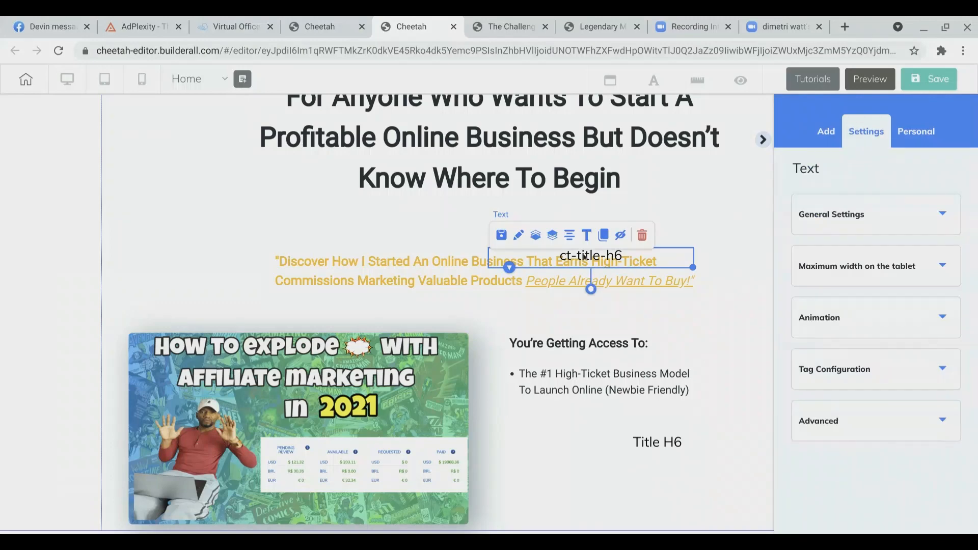
left_click(641, 236)
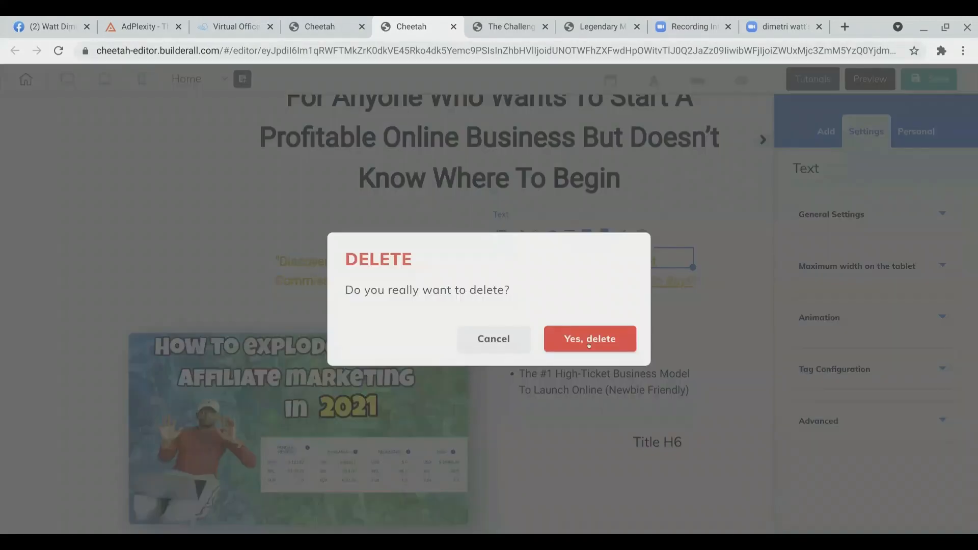
left_click(589, 339)
Step: Move the new title under the first bullet and paste the second bullet text into it
left_click_drag(644, 435, 617, 424)
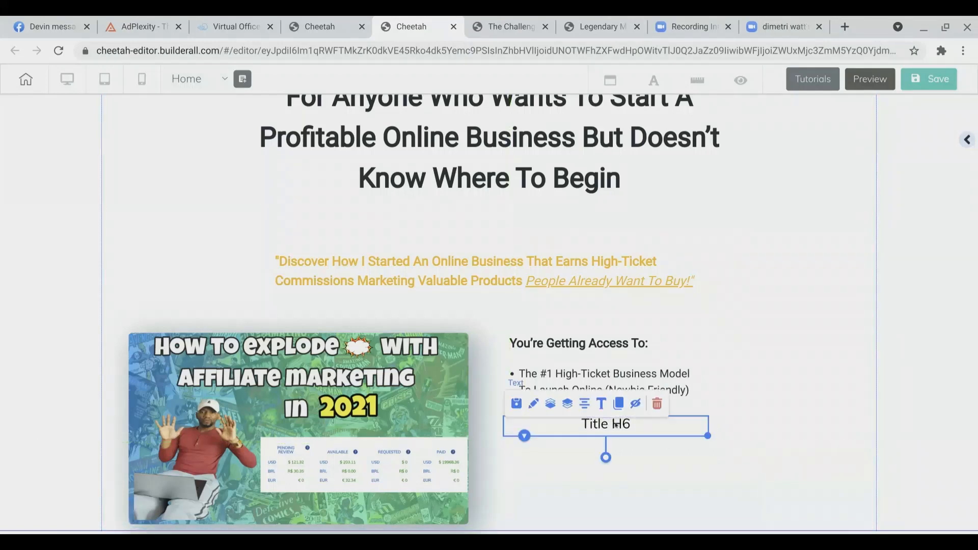
double_click(617, 424)
type("Why Low-Ticket Business Models Are Keeping You Broke (see the Math)")
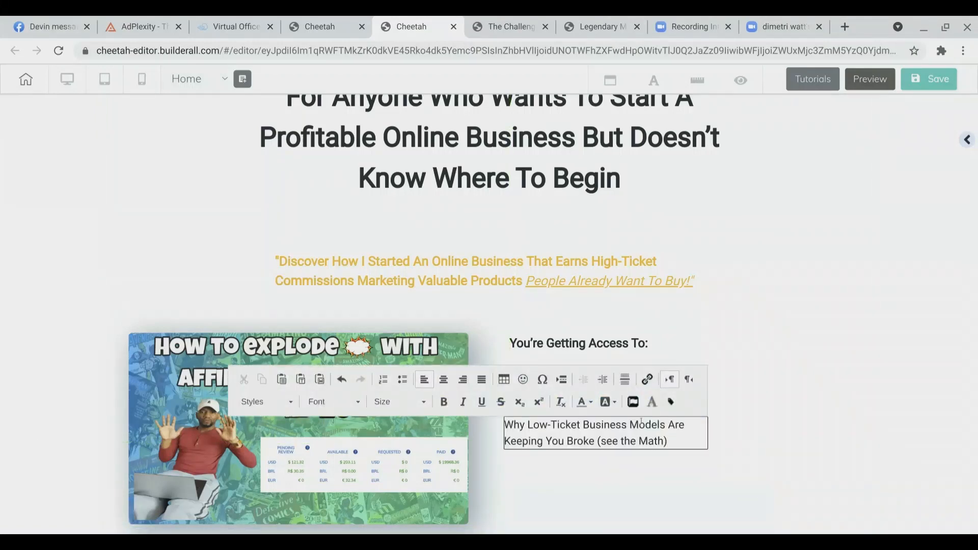
Step: Align the second bullet text with the first and format it as a bulleted list
left_click(725, 452)
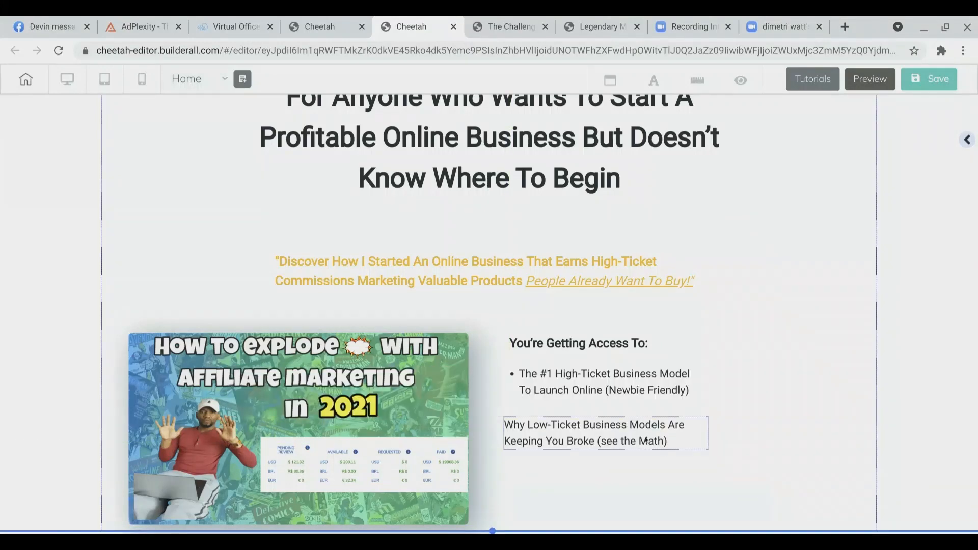
left_click_drag(645, 441, 659, 437)
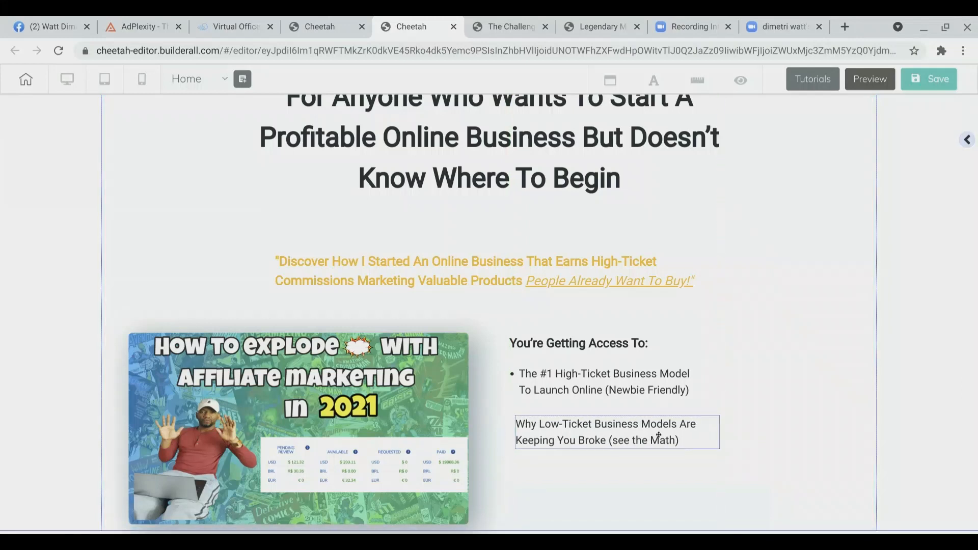
left_click(687, 444)
double_click(688, 444)
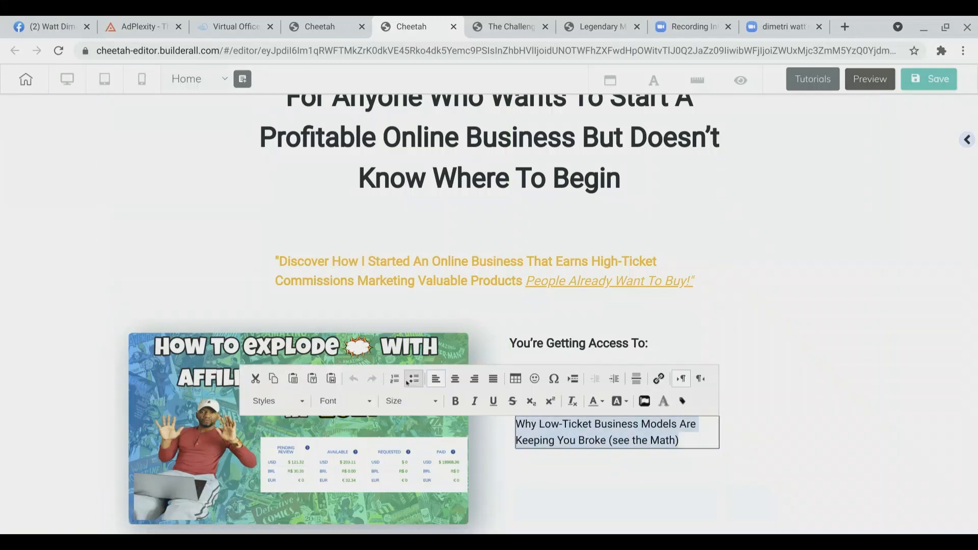
left_click(413, 380)
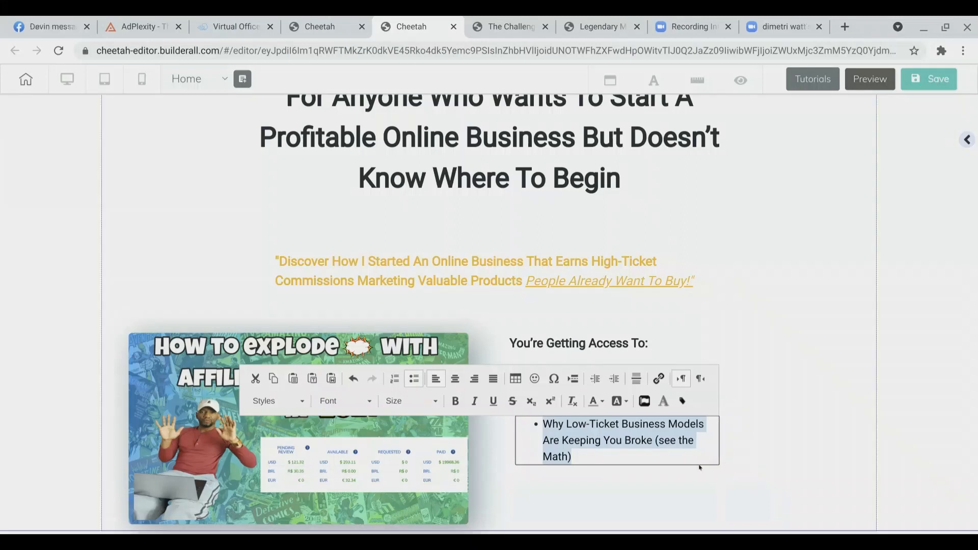
Step: Widen the second bullet's text box so the item wraps onto two lines
left_click(743, 456)
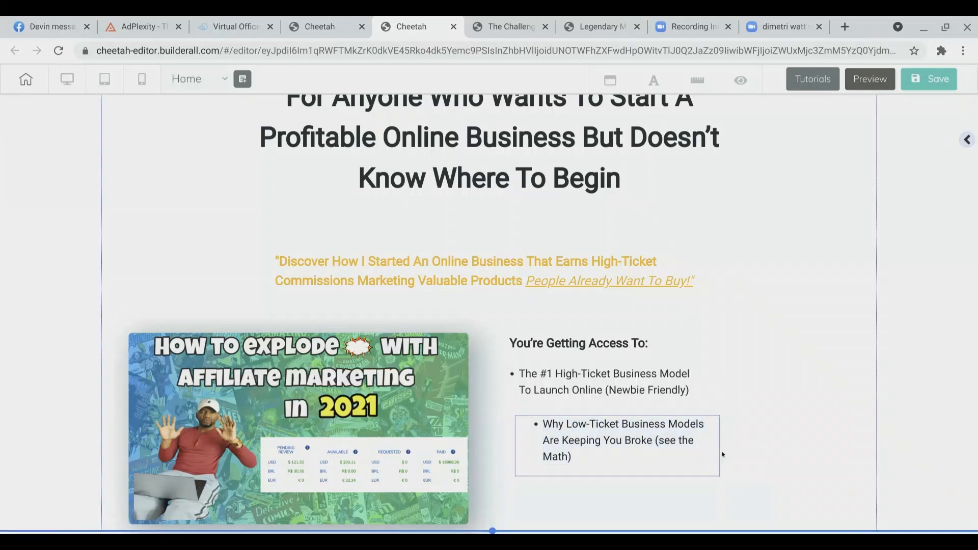
left_click(723, 455)
left_click_drag(723, 455, 736, 477)
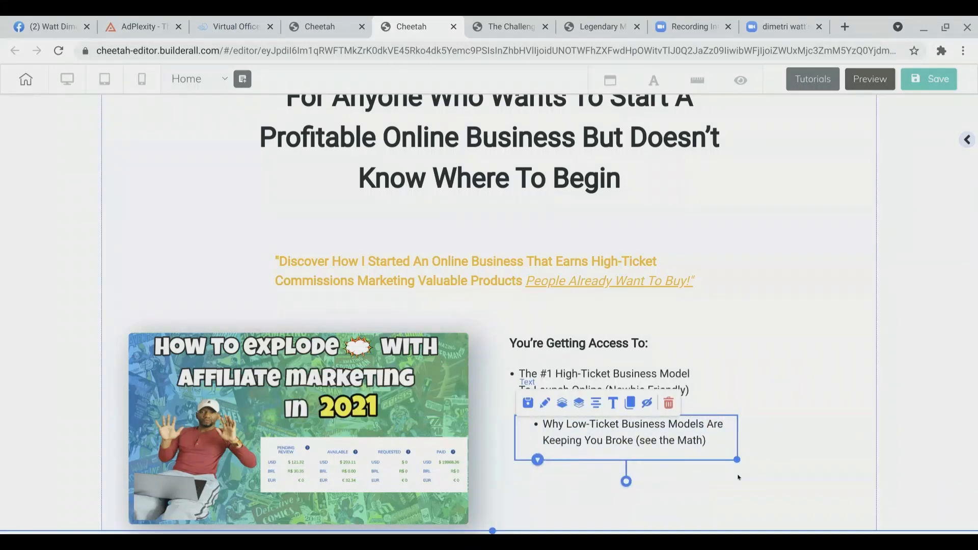
Step: Move the second bullet's text box left so its bullet lines up with the first bullet
left_click(735, 477)
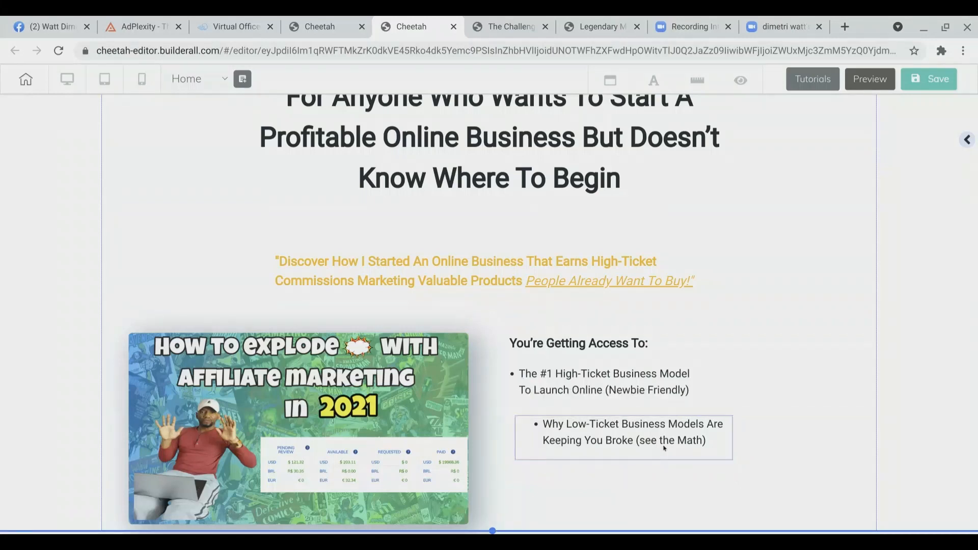
left_click_drag(665, 448, 608, 434)
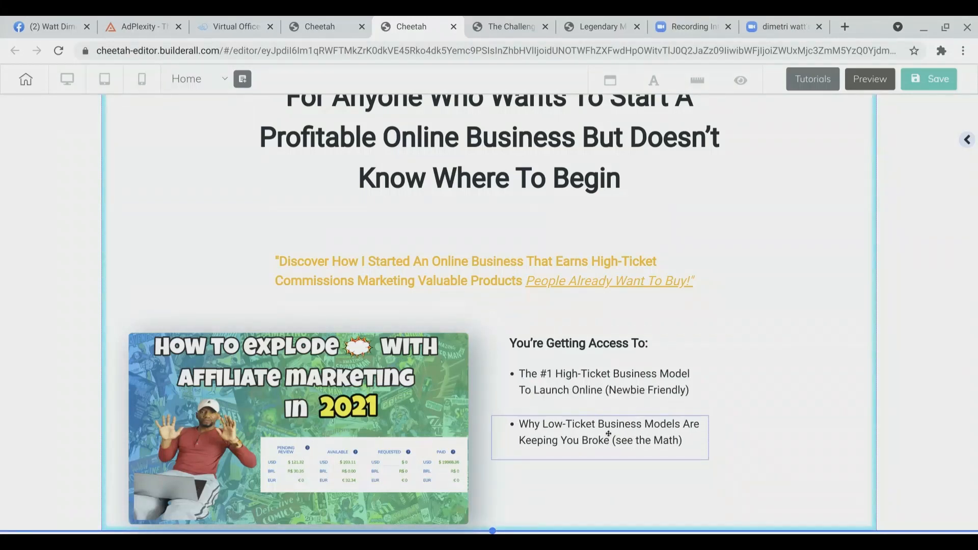
scroll(758, 427, "down", 1)
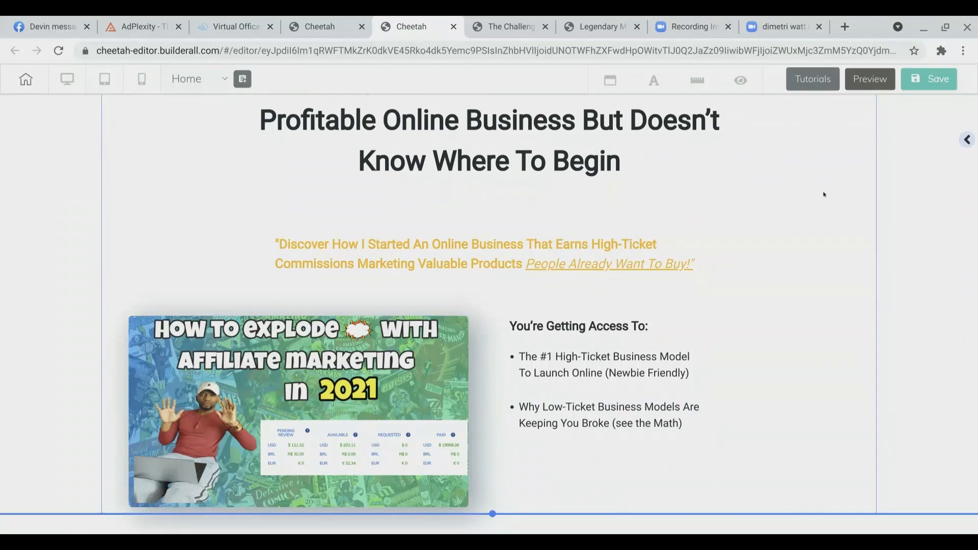
Step: Copy the third bullet text, 'Download All My High-Ticket Templates, Scripts and Funnels', from the original challenge page
left_click(516, 24)
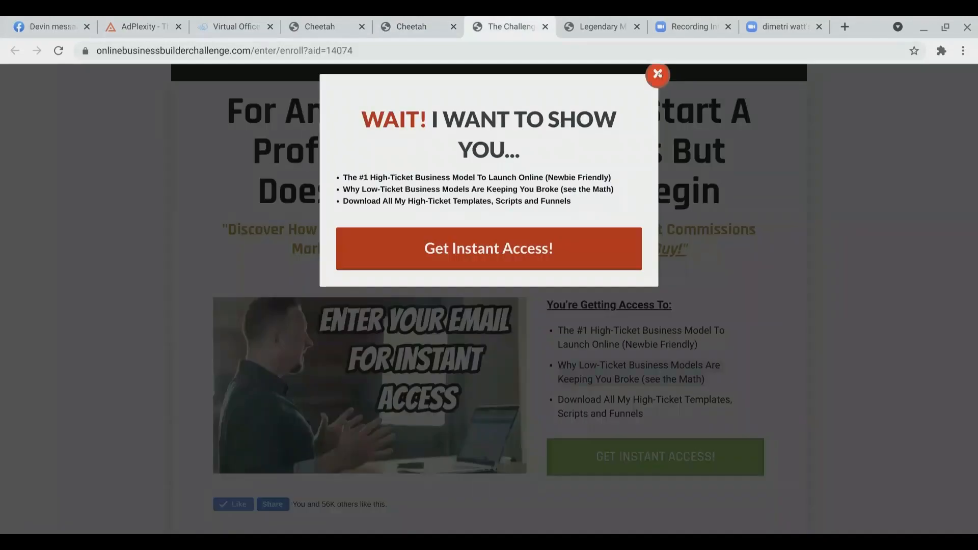
left_click(660, 75)
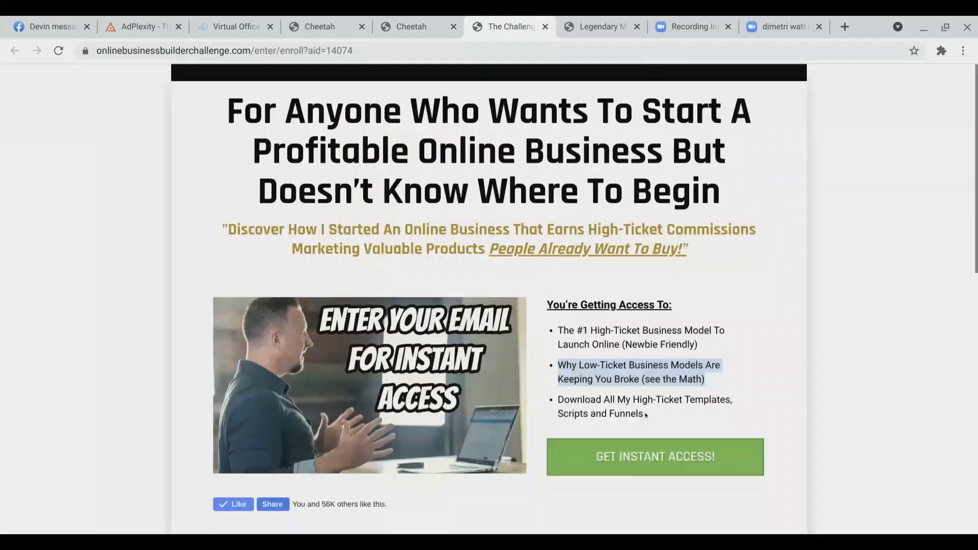
left_click_drag(644, 414, 554, 392)
key("ctrl+c")
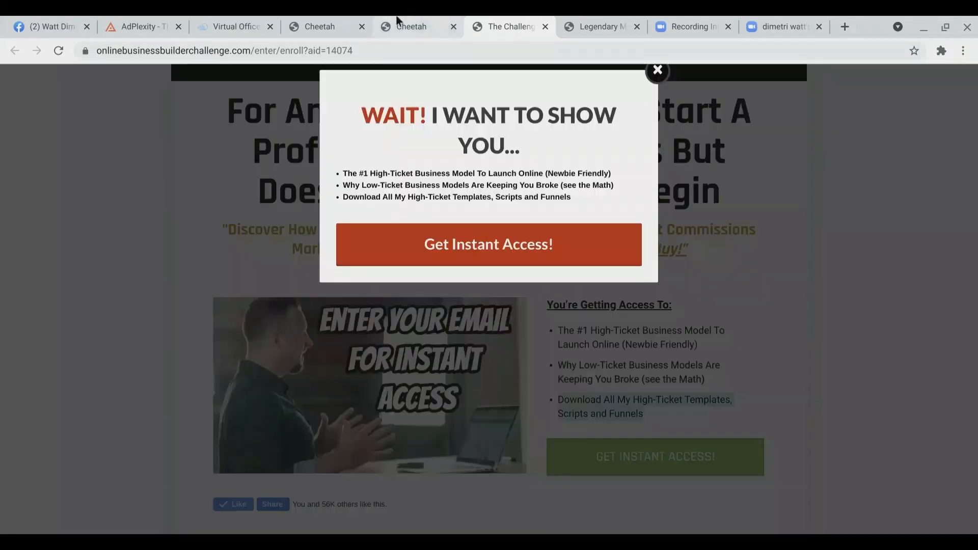
left_click(408, 25)
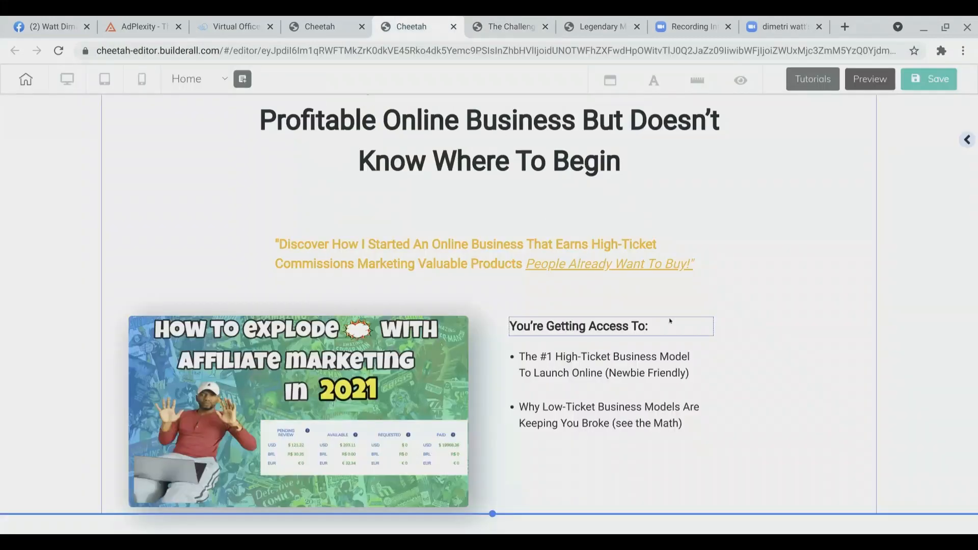
Step: Add a Title H6 element below the second bullet and paste the third bullet text into it
left_click(965, 141)
scroll(866, 408, "down", 2)
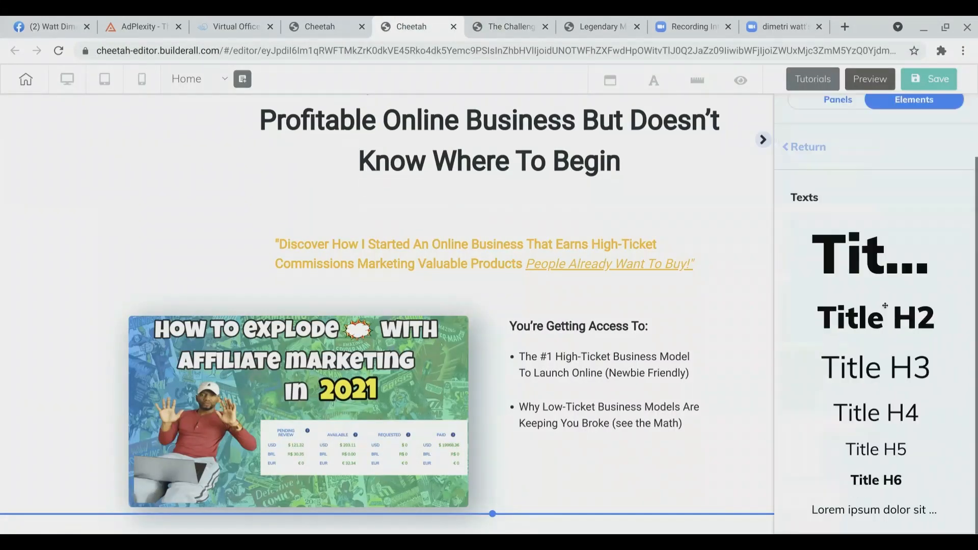
left_click_drag(861, 479, 586, 462)
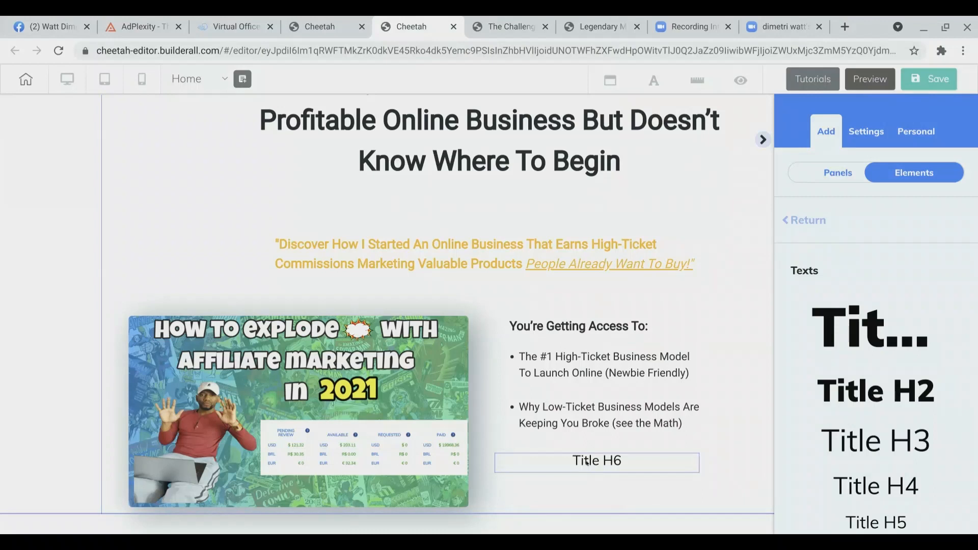
double_click(587, 462)
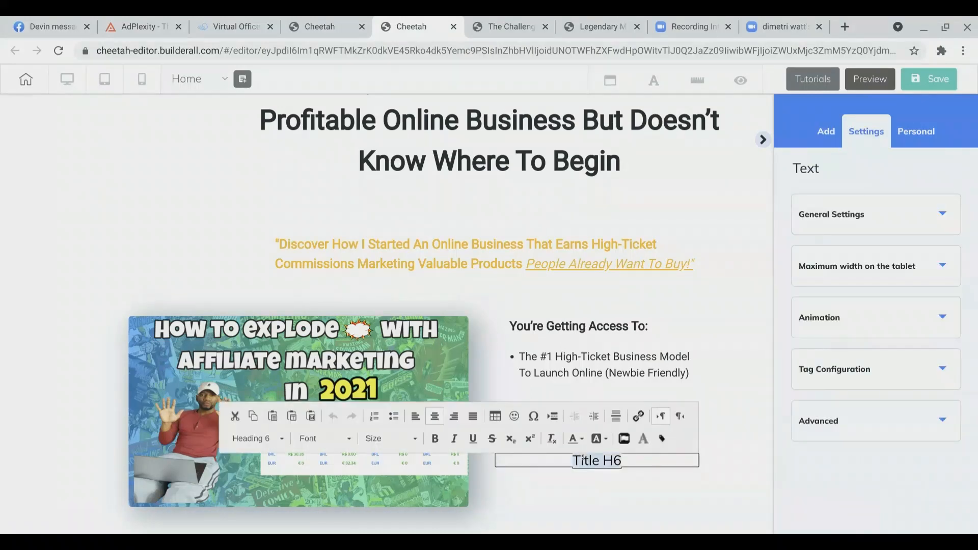
key("ctrl+v")
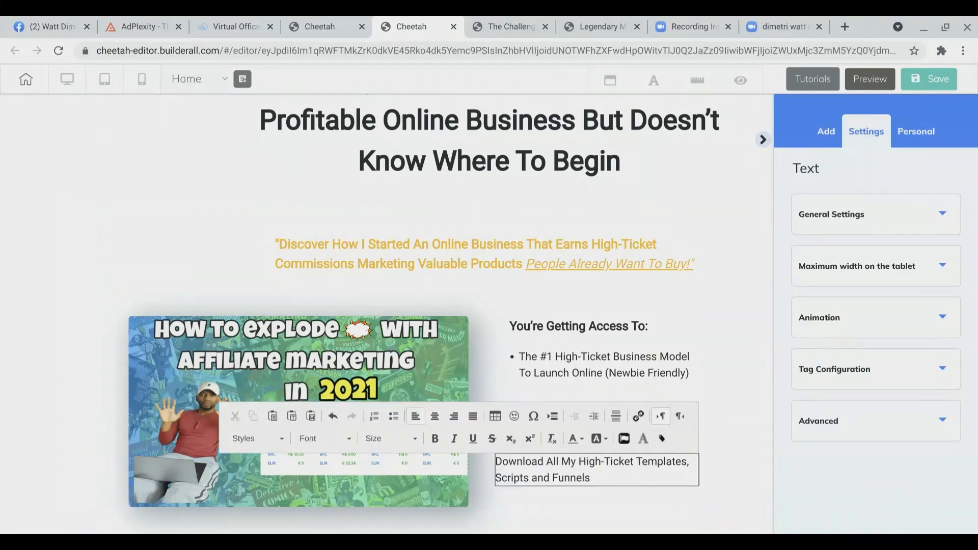
Step: Format the third bullet text as a bulleted list and nudge it into line with the bullets above
left_click(395, 419)
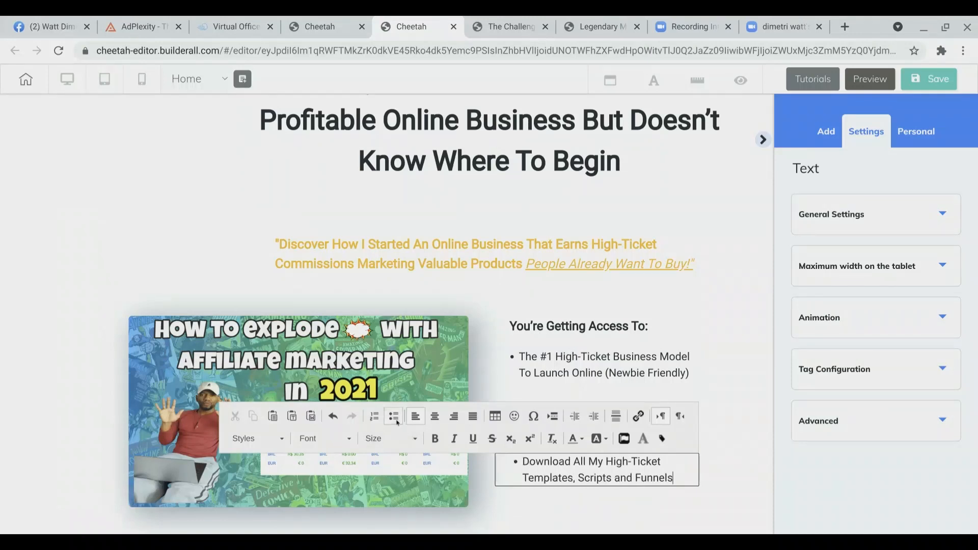
left_click(744, 491)
left_click_drag(675, 475, 668, 465)
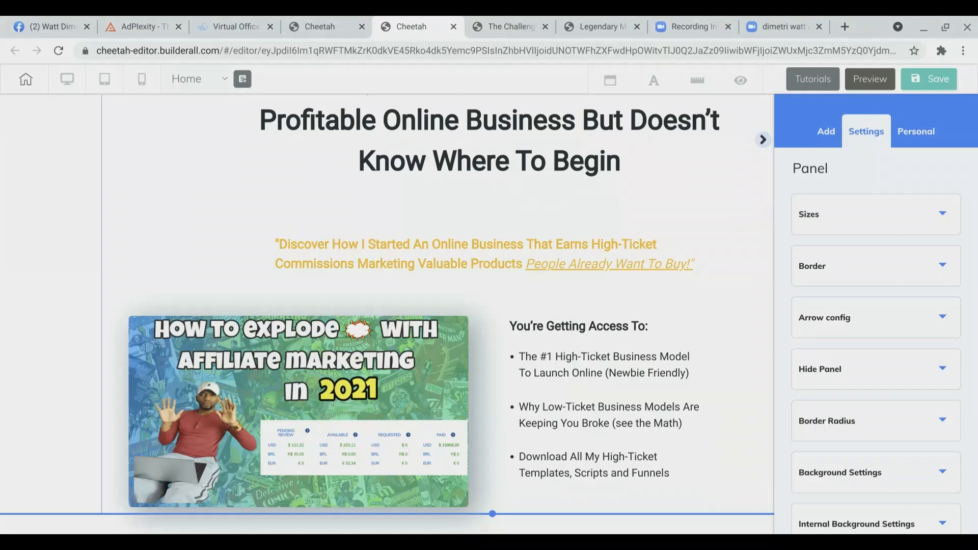
Step: Increase the panel's height to about 1144 px to make room below the bullet section
left_click(841, 220)
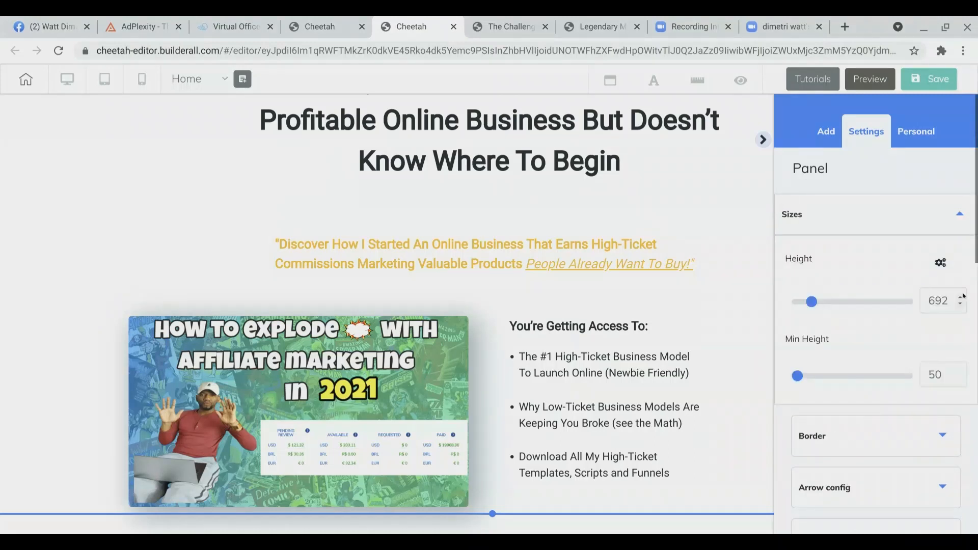
left_click(961, 298)
left_click(960, 298)
left_click(961, 297)
left_click(960, 297)
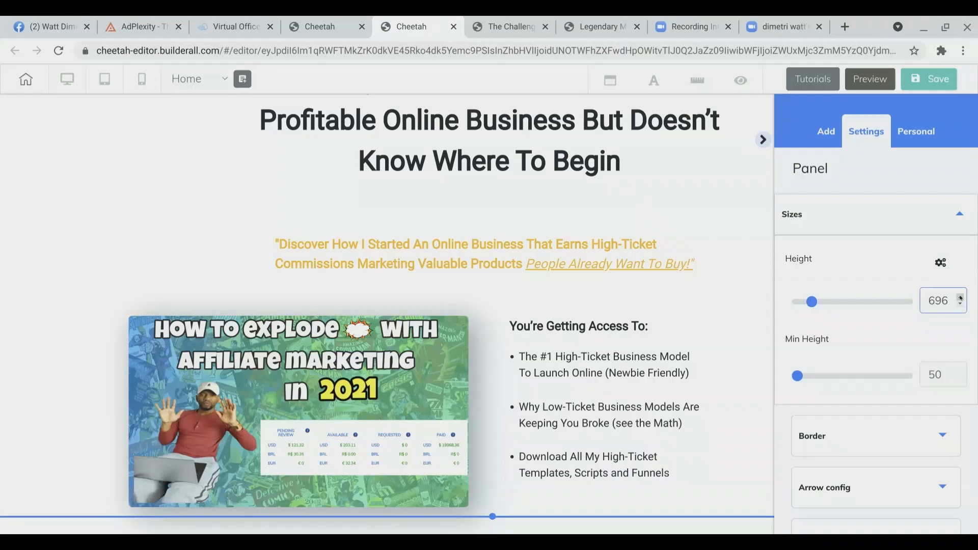
left_click(961, 298)
left_click(961, 298)
left_click_drag(960, 298, 961, 299)
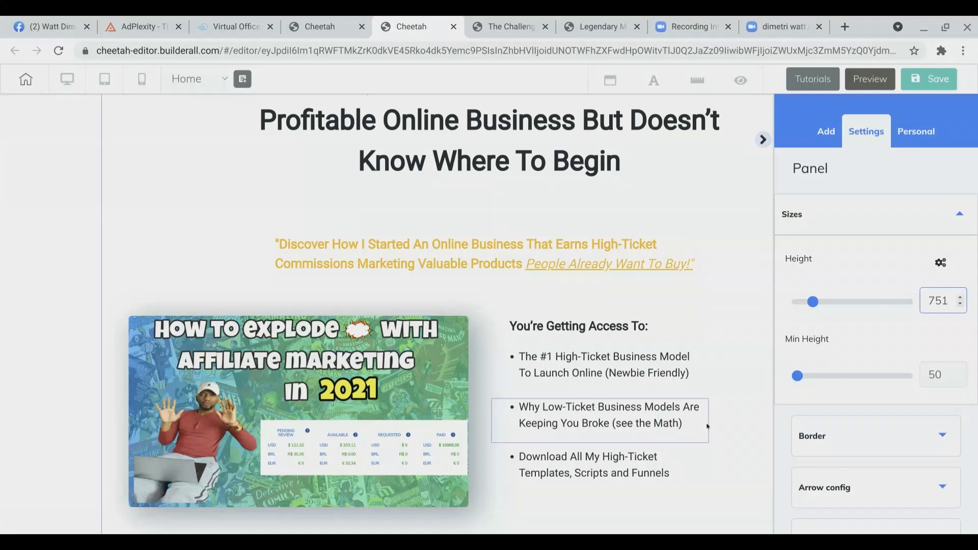
scroll(708, 426, "down", 1)
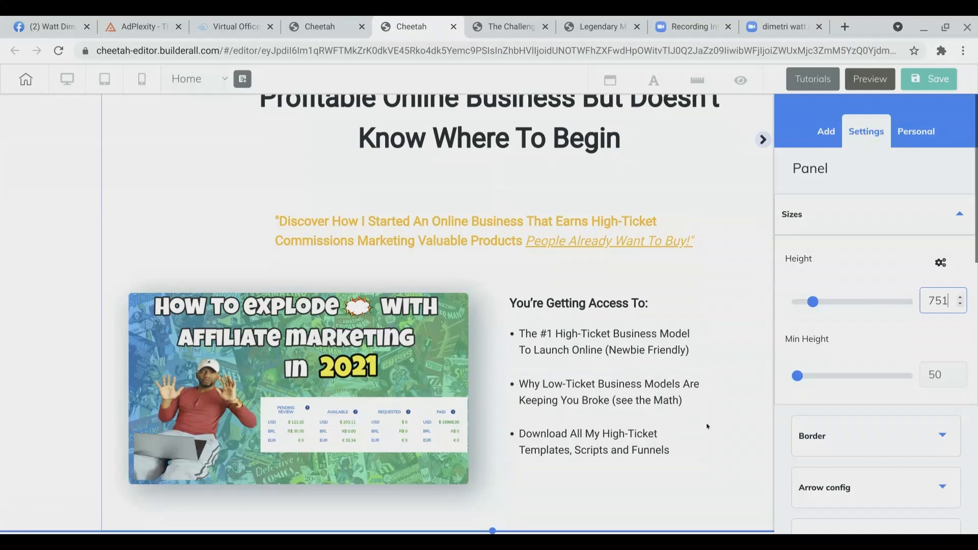
left_click(620, 497)
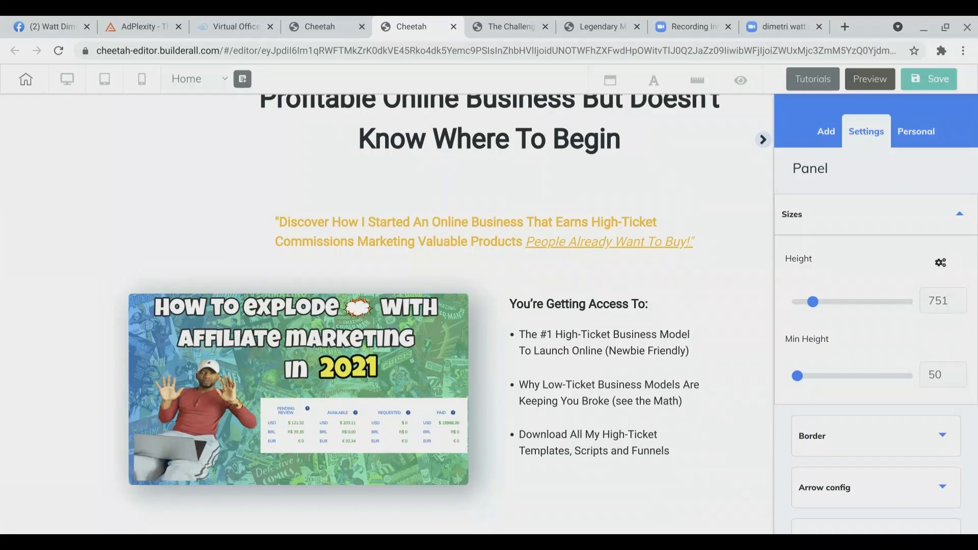
left_click_drag(490, 527, 492, 549)
scroll(510, 468, "up", 1)
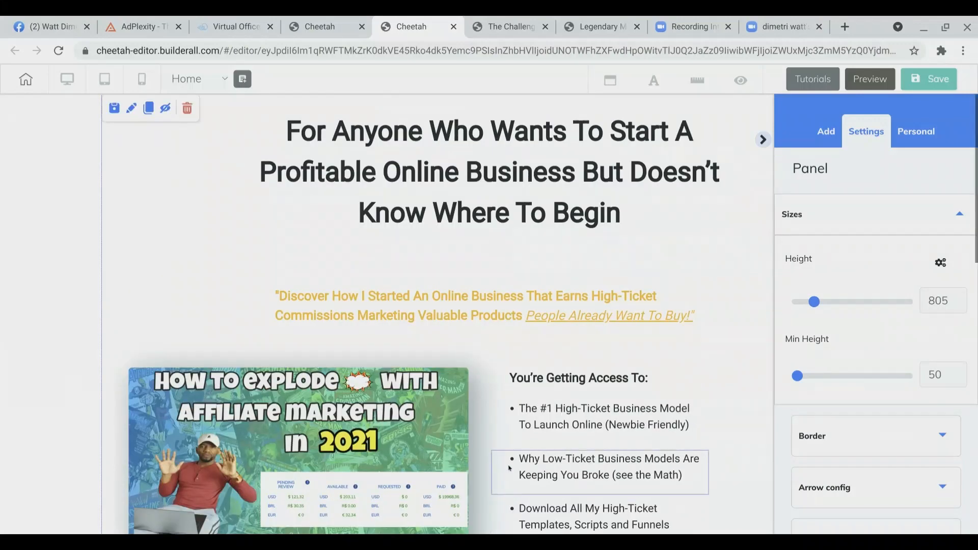
scroll(509, 468, "down", 2)
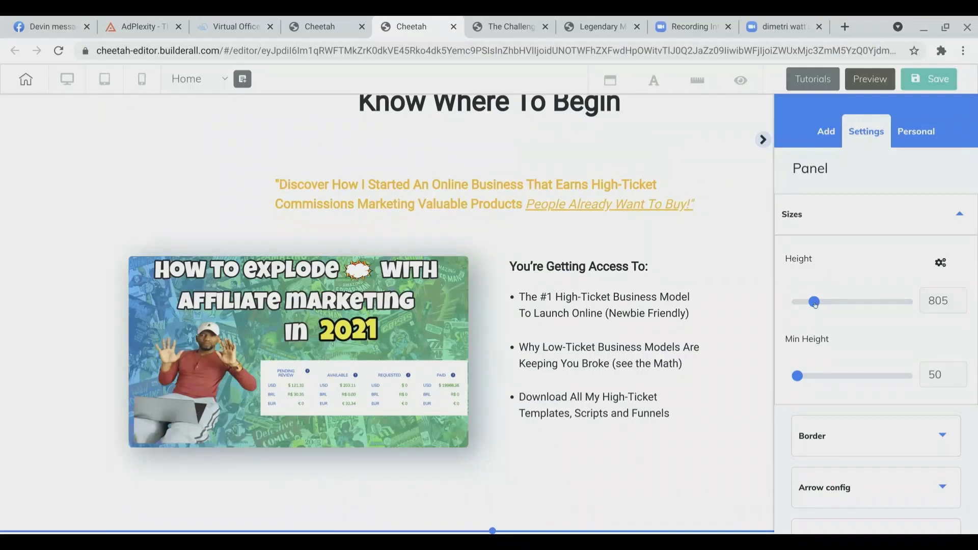
left_click_drag(815, 302, 822, 301)
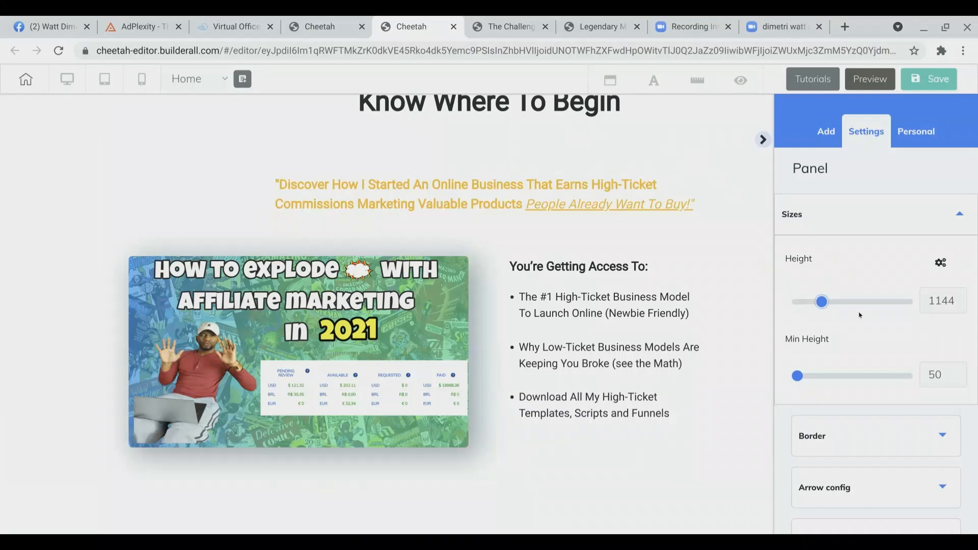
left_click(763, 140)
Step: Scroll through the page to review the layout of the heading, image and bullet list
scroll(653, 466, "down", 5)
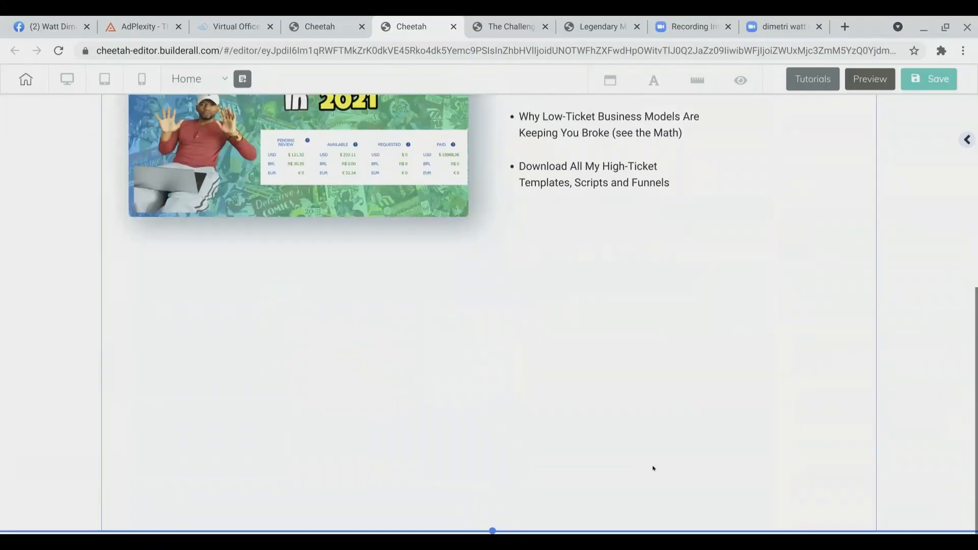
scroll(654, 467, "up", 4)
scroll(654, 468, "up", 3)
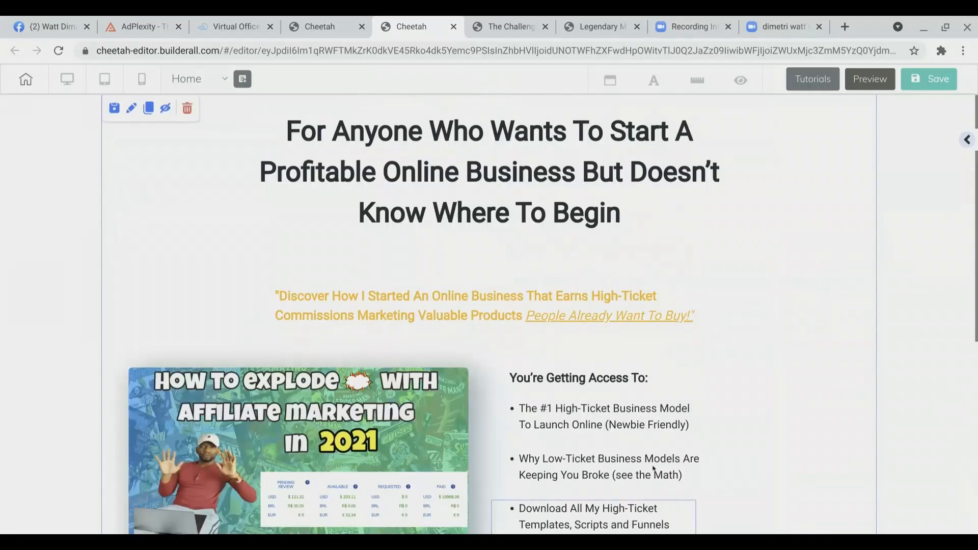
scroll(654, 469, "down", 4)
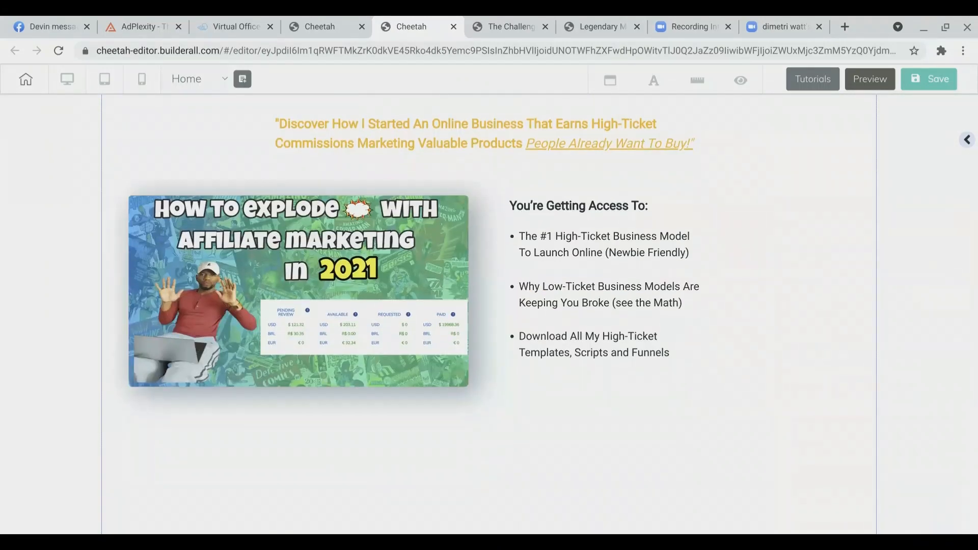
scroll(653, 455, "down", 3)
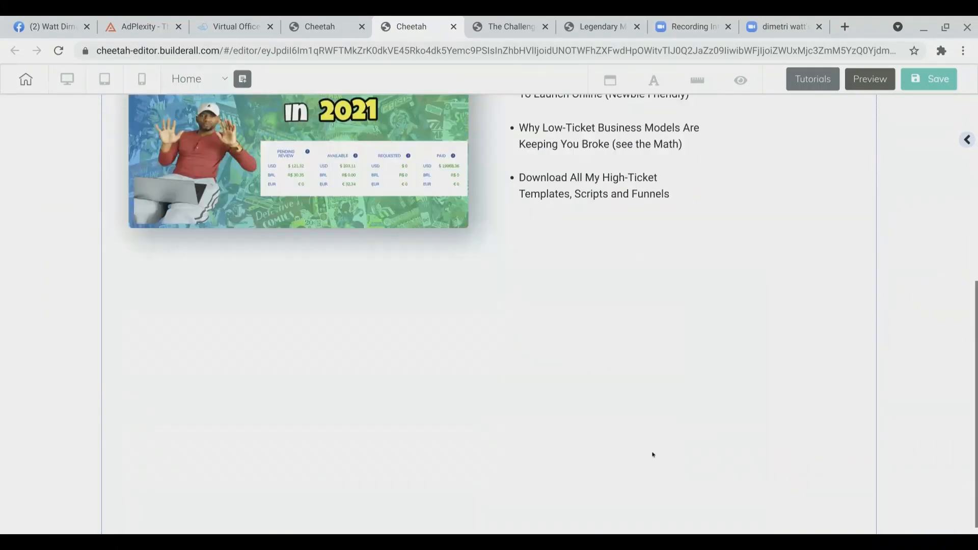
scroll(653, 455, "up", 6)
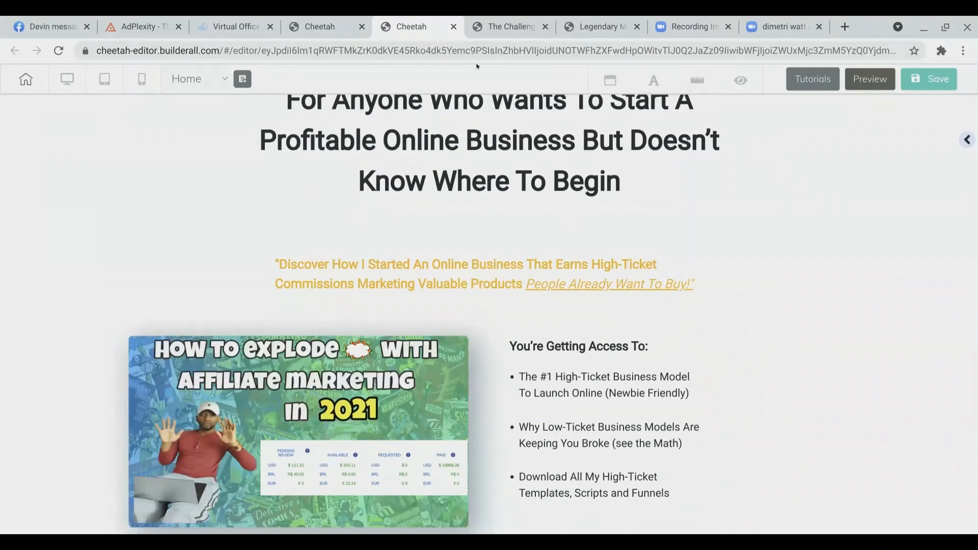
scroll(473, 142, "down", 1)
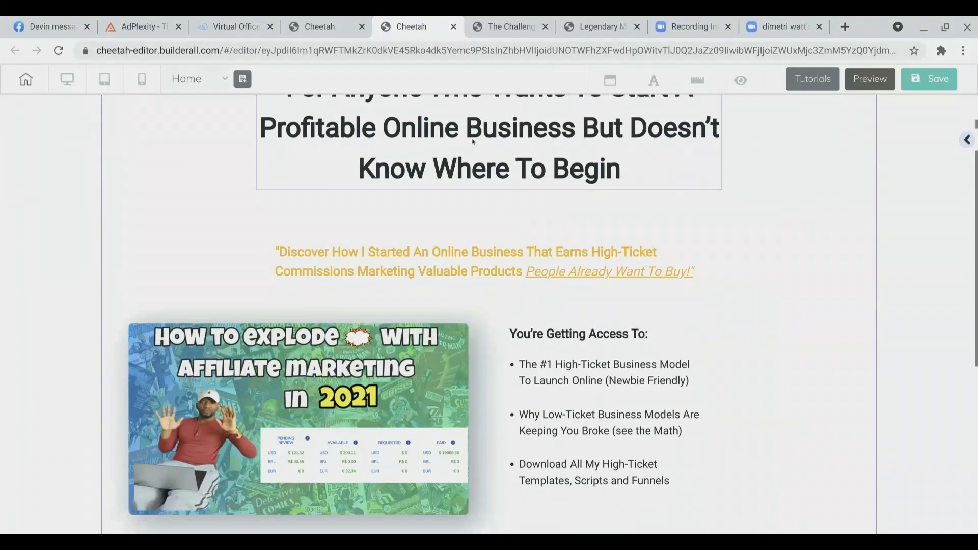
scroll(474, 142, "down", 4)
scroll(473, 142, "down", 1)
scroll(476, 133, "up", 3)
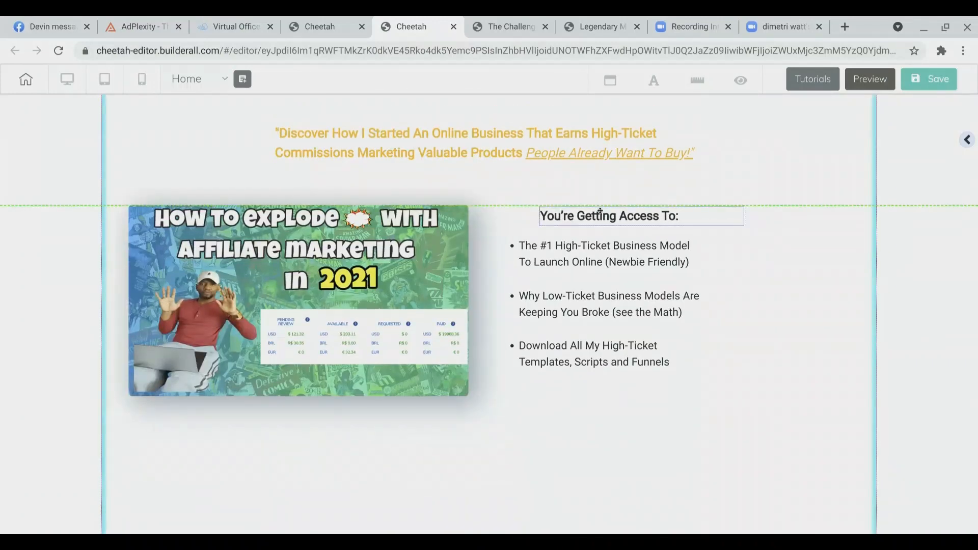
Step: Move the first bullet's text box right so it sits under the access heading
left_click(589, 254)
left_click_drag(589, 254, 770, 263)
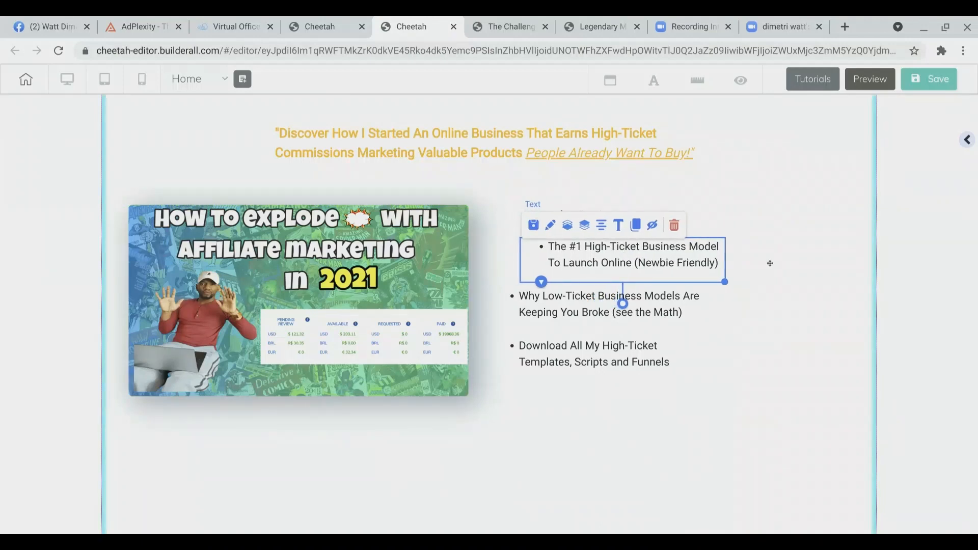
left_click(770, 263)
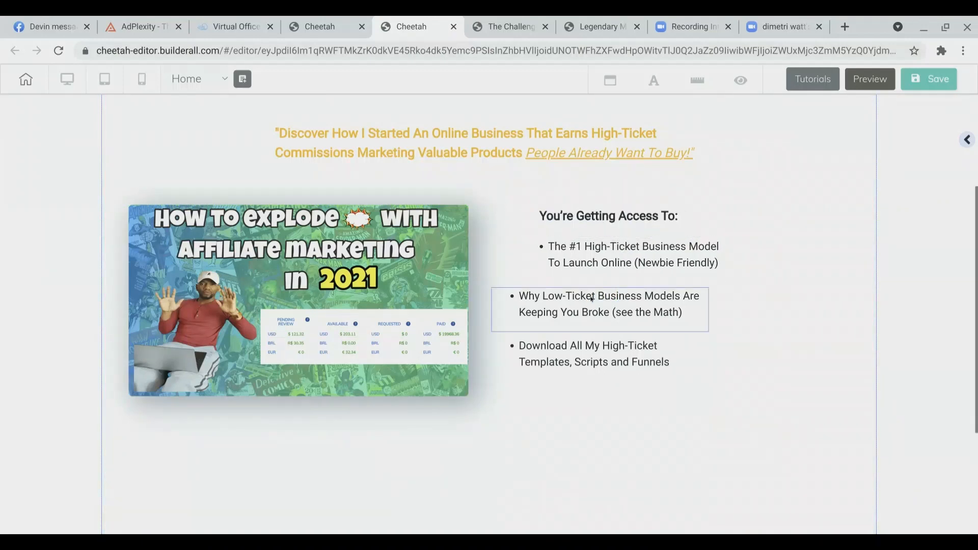
Step: Move the second and third bullets right to line up with the first bullet
left_click_drag(592, 296, 624, 296)
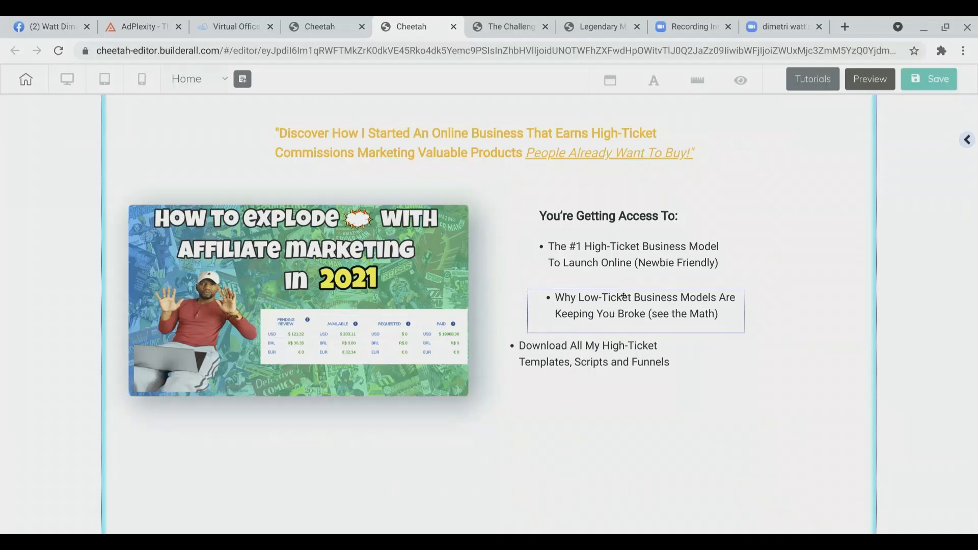
left_click(597, 357)
left_click_drag(598, 360, 635, 356)
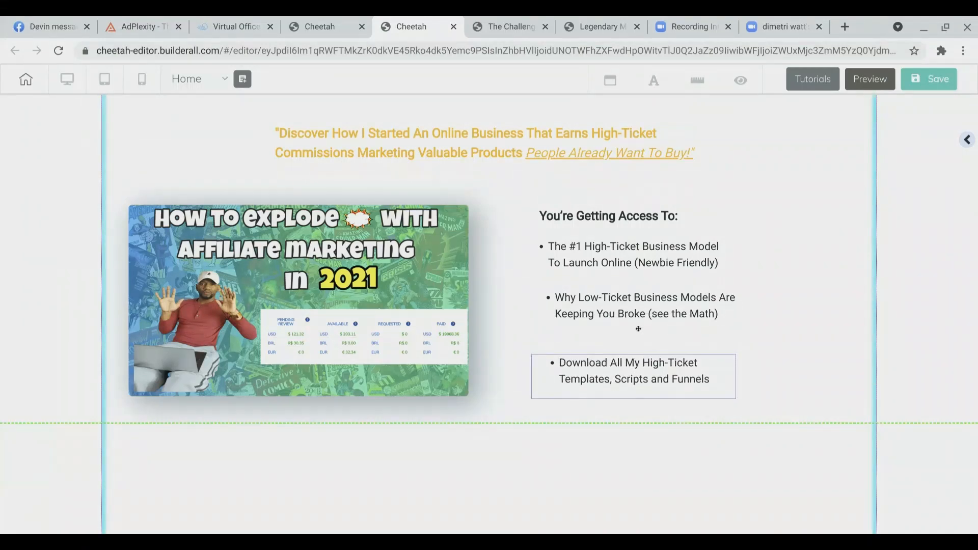
Step: Fine-tune the vertical positions of the second and first bullets to even out the spacing
left_click_drag(633, 305, 633, 311)
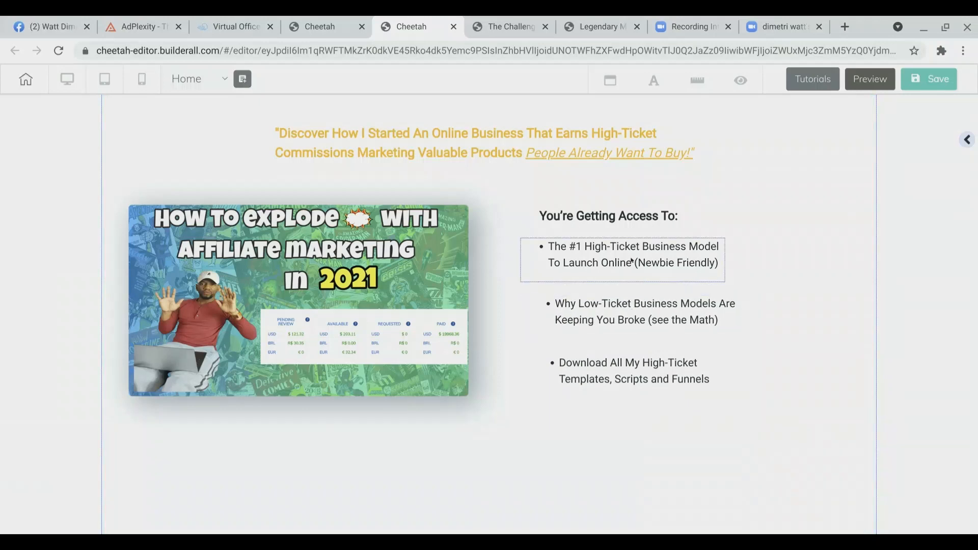
left_click_drag(633, 263, 633, 257)
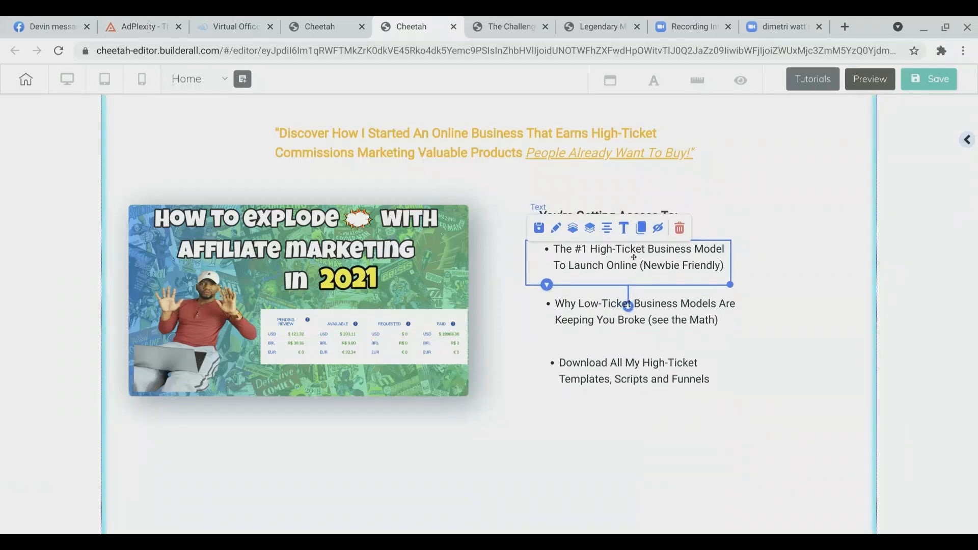
left_click(800, 277)
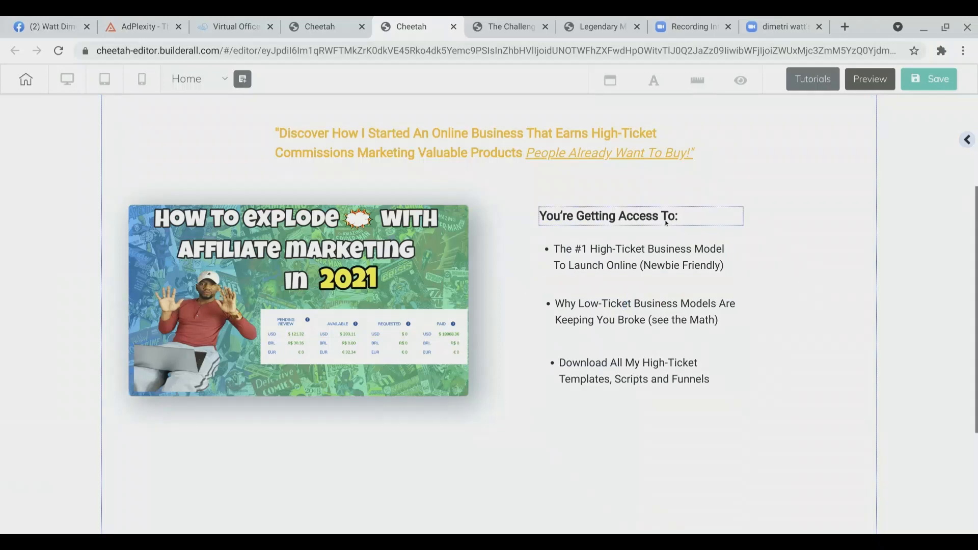
Step: Nudge the 'You're Getting Access To:' heading slightly upward above the bullet list
left_click_drag(668, 223, 670, 213)
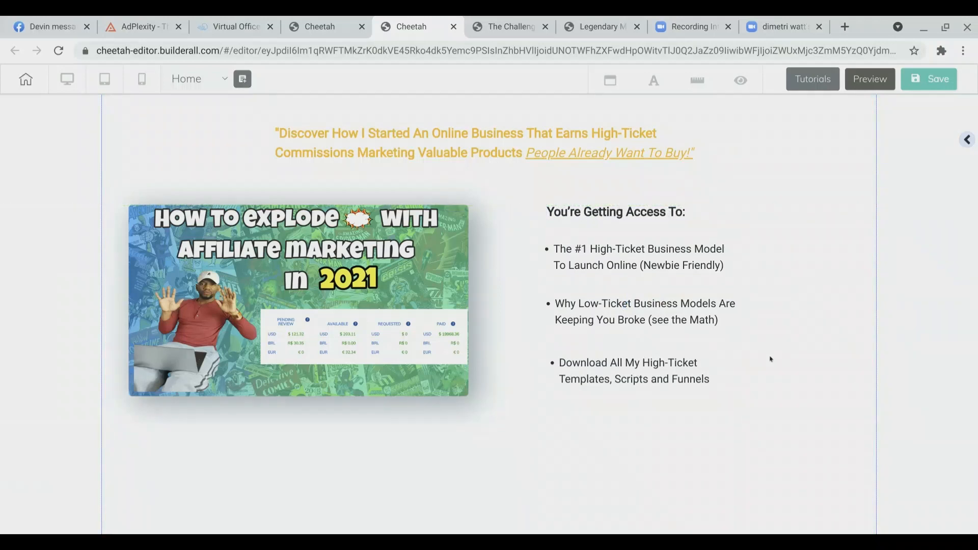
scroll(770, 360, "down", 2)
scroll(771, 359, "up", 5)
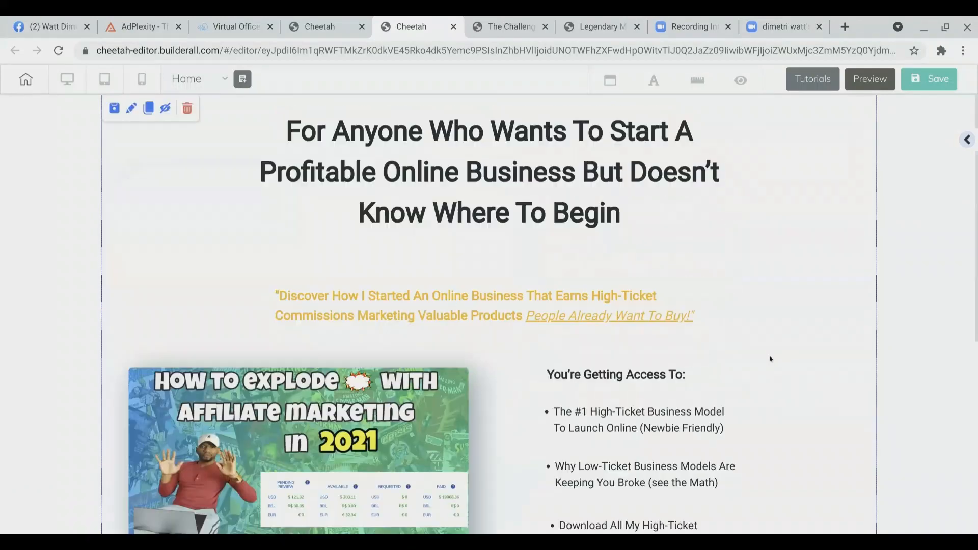
Step: Open the elements panel and add a 'Register Now' button element to the page
left_click(965, 140)
left_click(795, 222)
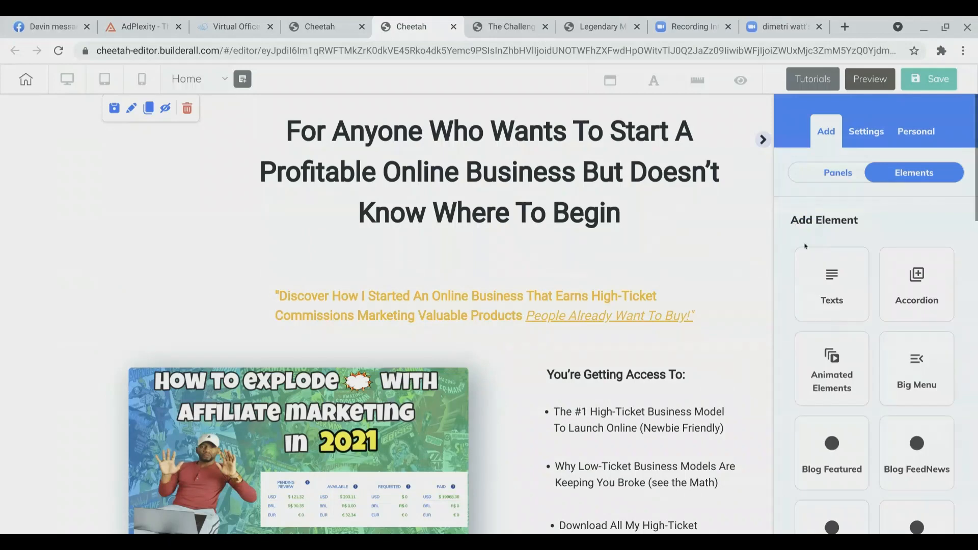
scroll(826, 338, "down", 12)
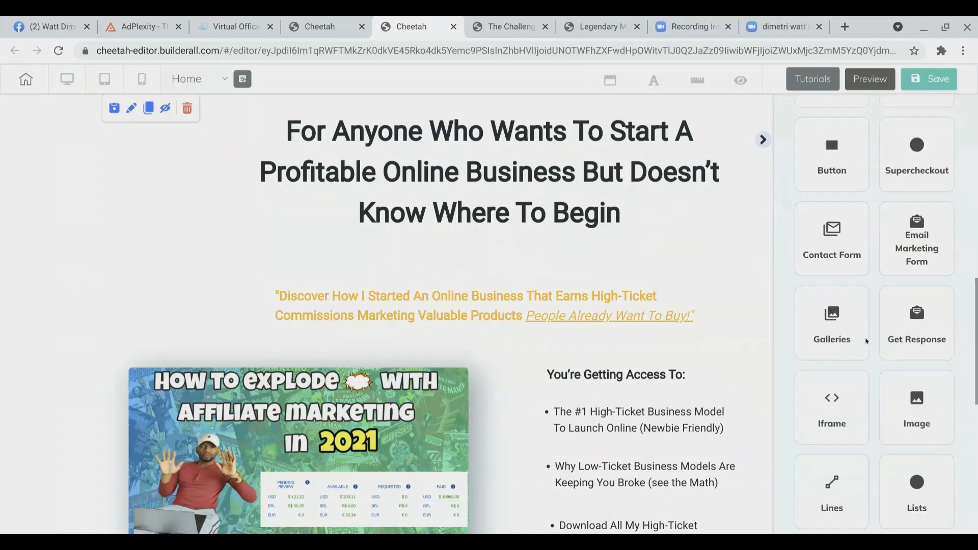
left_click(834, 162)
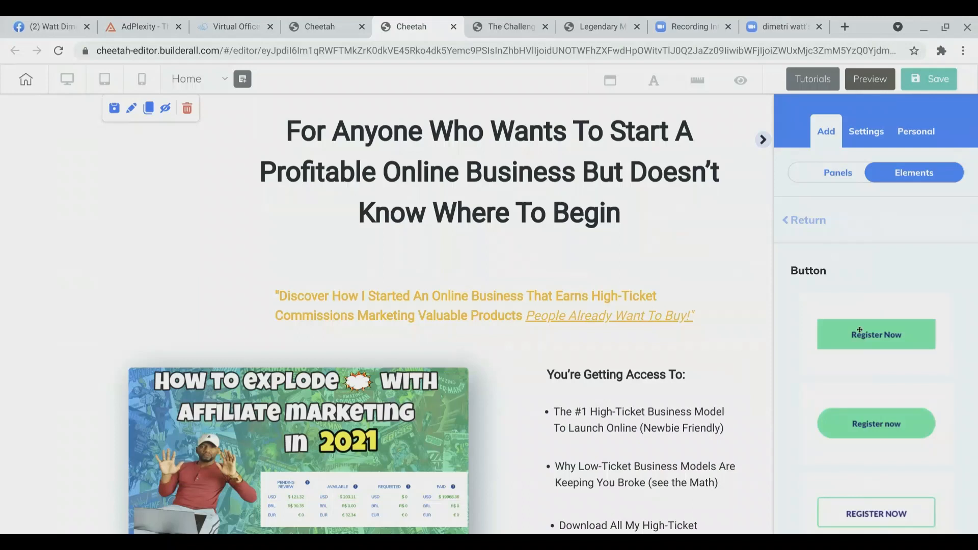
scroll(860, 330, "down", 1)
scroll(860, 330, "up", 1)
left_click_drag(862, 326, 178, 271)
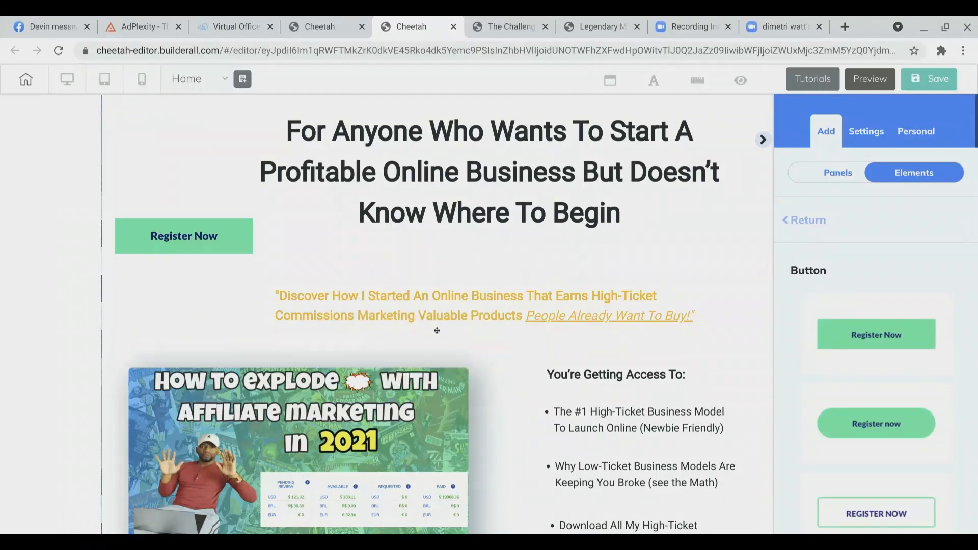
Step: Move the 'Register Now' button down below the image and bullet list, centered under the content
scroll(437, 331, "down", 3)
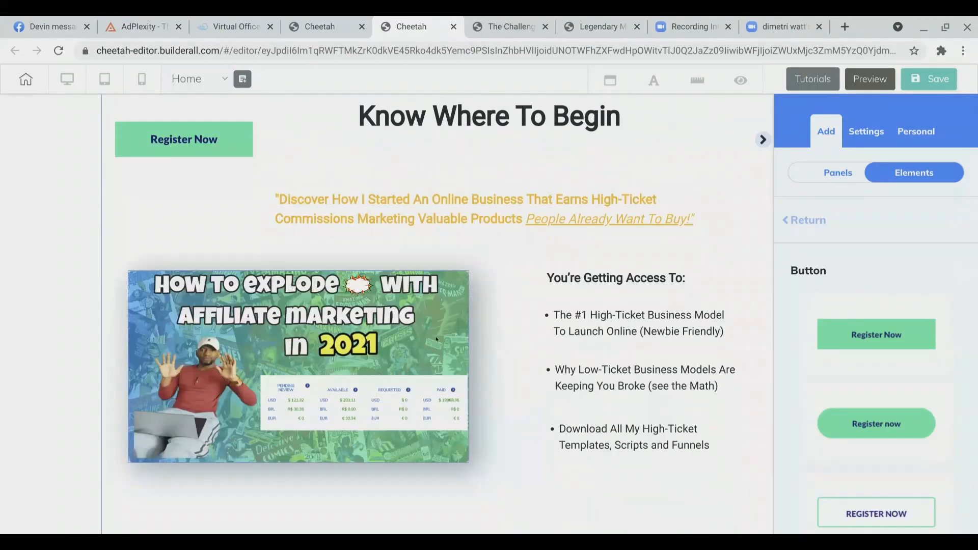
scroll(437, 339, "down", 1)
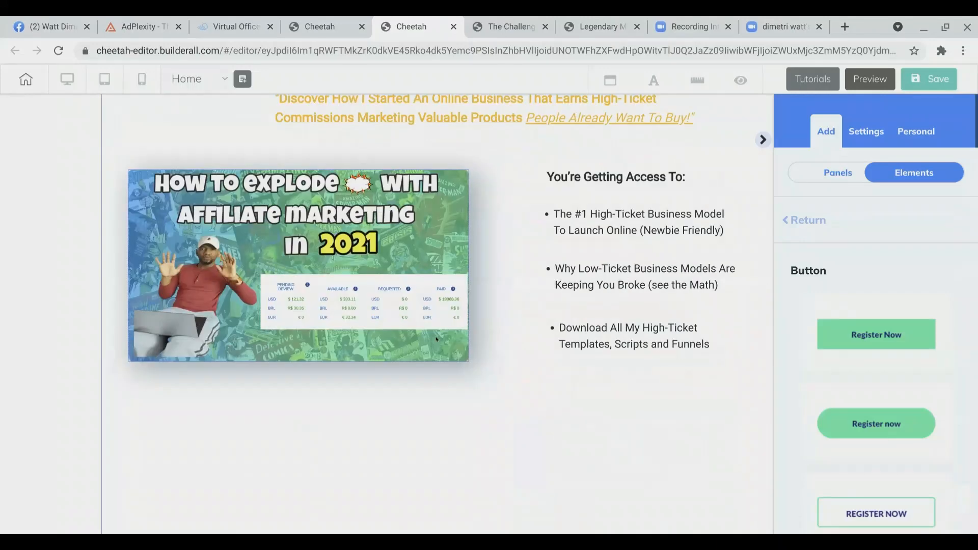
scroll(437, 339, "up", 2)
left_click_drag(204, 124, 434, 493)
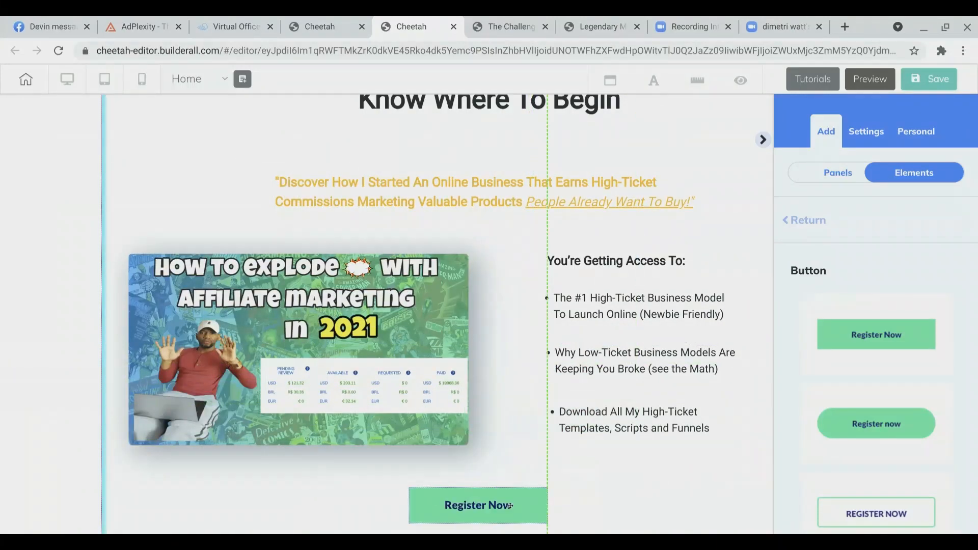
scroll(559, 355, "down", 3)
left_click_drag(482, 311, 456, 349)
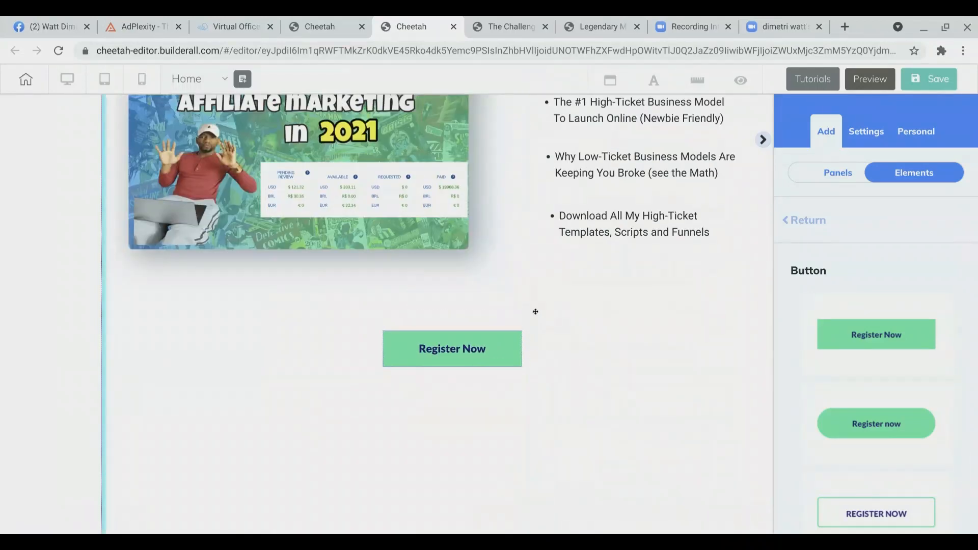
Step: Switch to the reference challenge page, dismiss its popup, examine its call-to-action button, and return to the editor
left_click(566, 22)
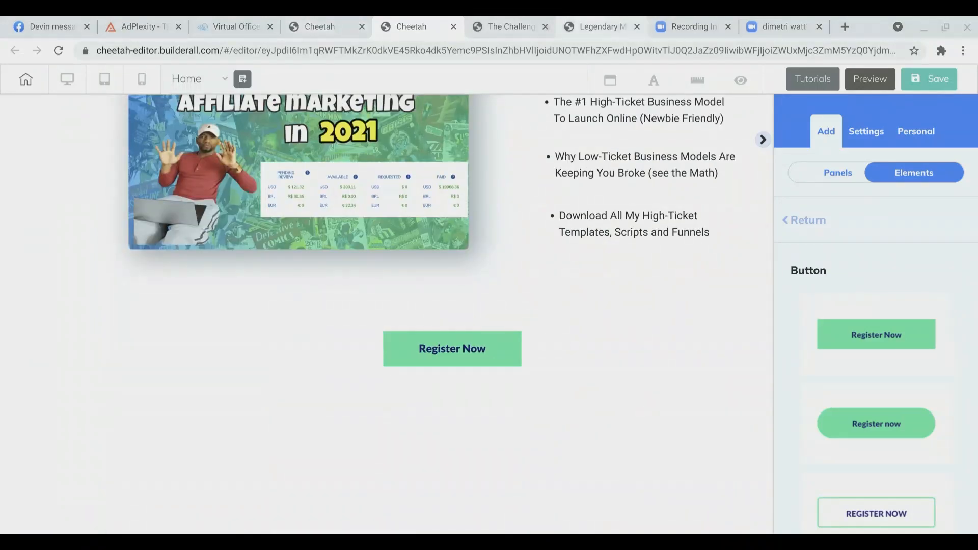
left_click(578, 24)
left_click(503, 24)
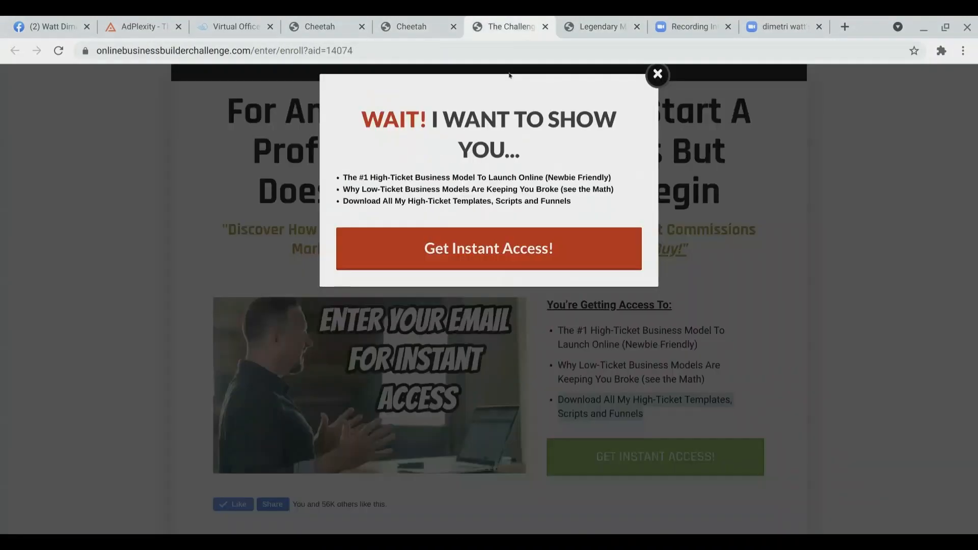
left_click(656, 77)
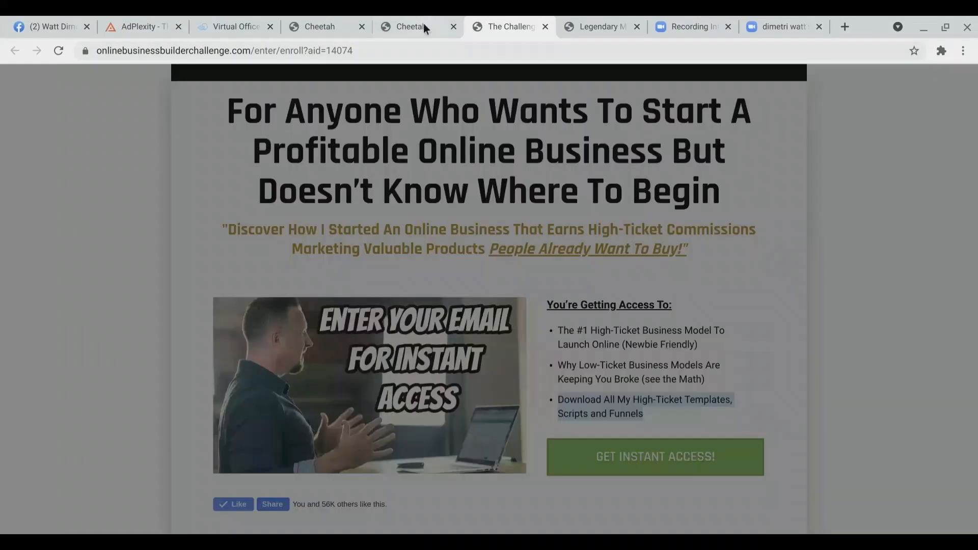
left_click(424, 23)
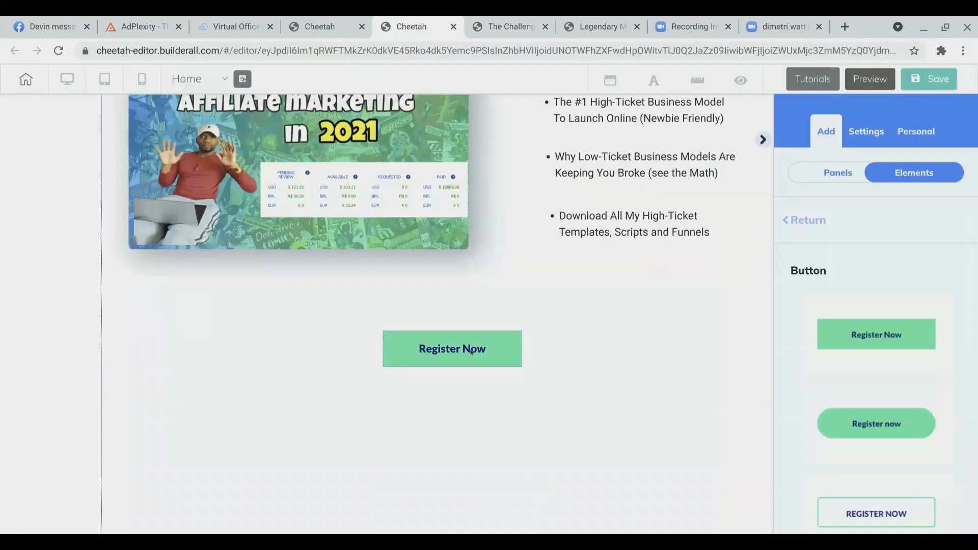
Step: Widen the 'Register Now' button by dragging its corner handle and center the element on the page
left_click(472, 352)
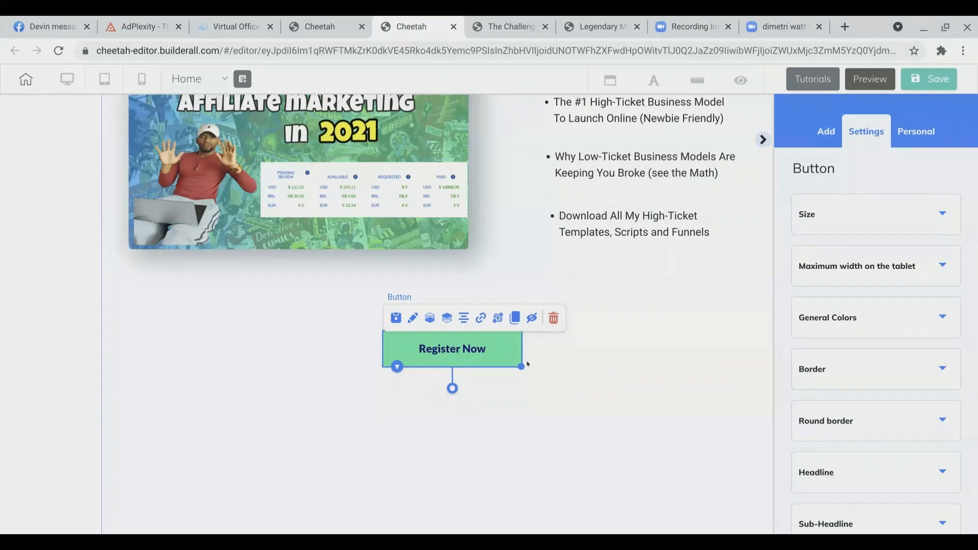
left_click_drag(525, 365, 640, 360)
left_click(386, 314)
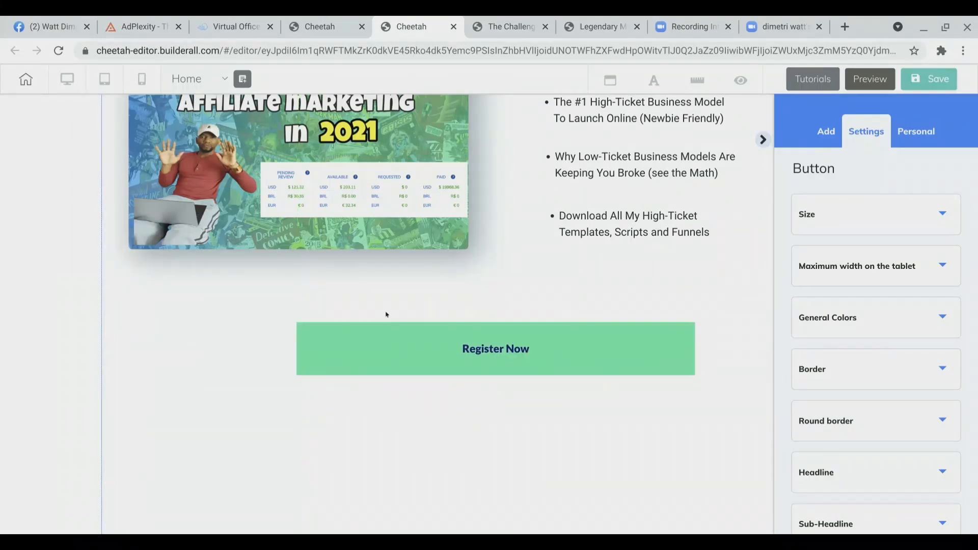
left_click(373, 336)
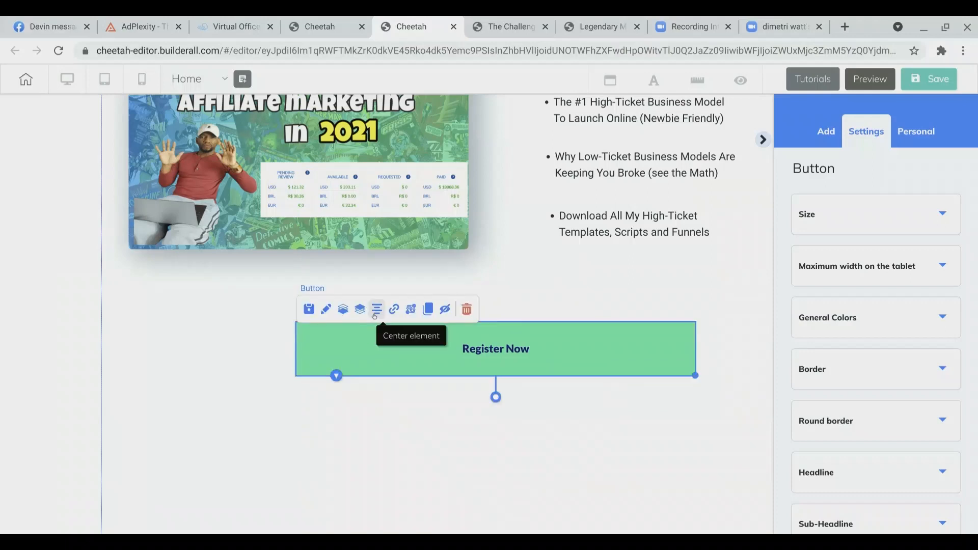
left_click(376, 311)
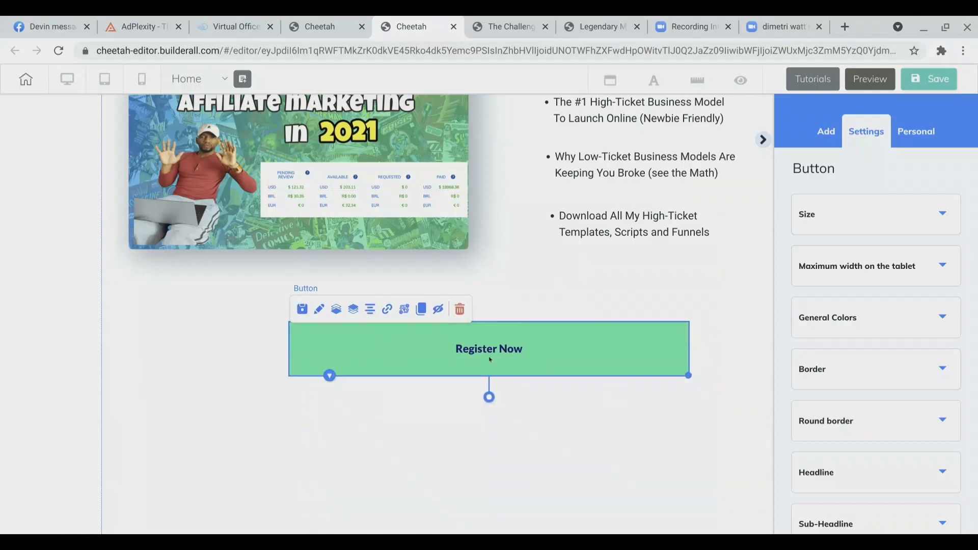
left_click(647, 413)
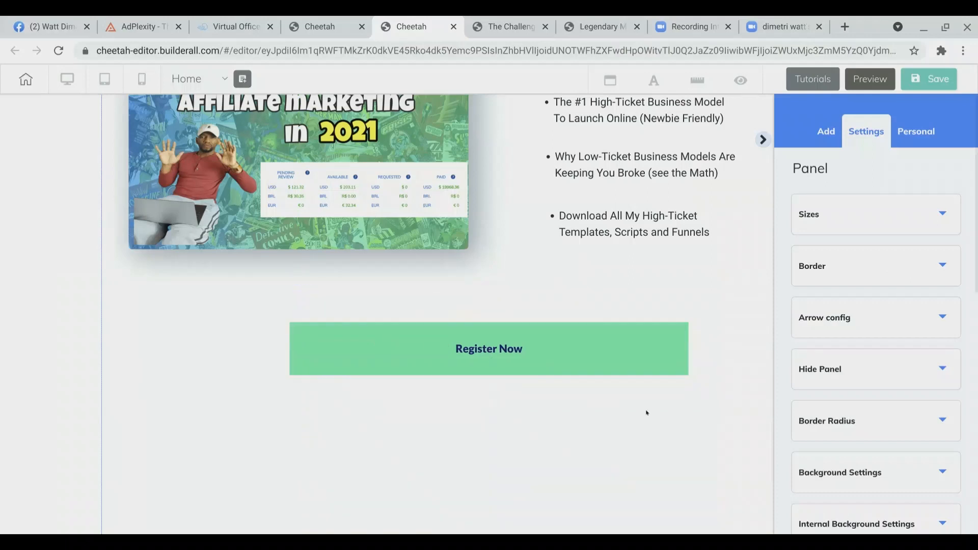
Step: Switch to the reference challenge page again and close its popup
left_click(513, 21)
left_click(659, 77)
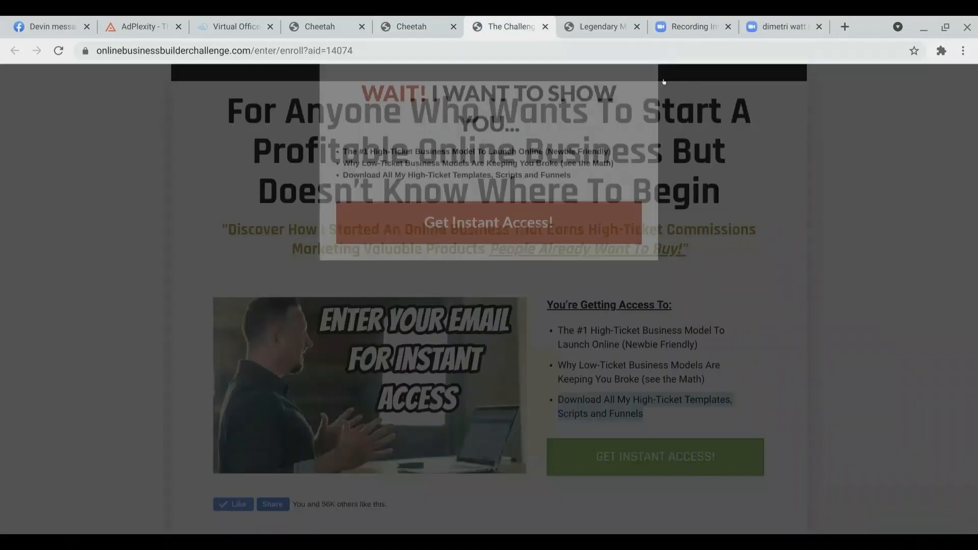
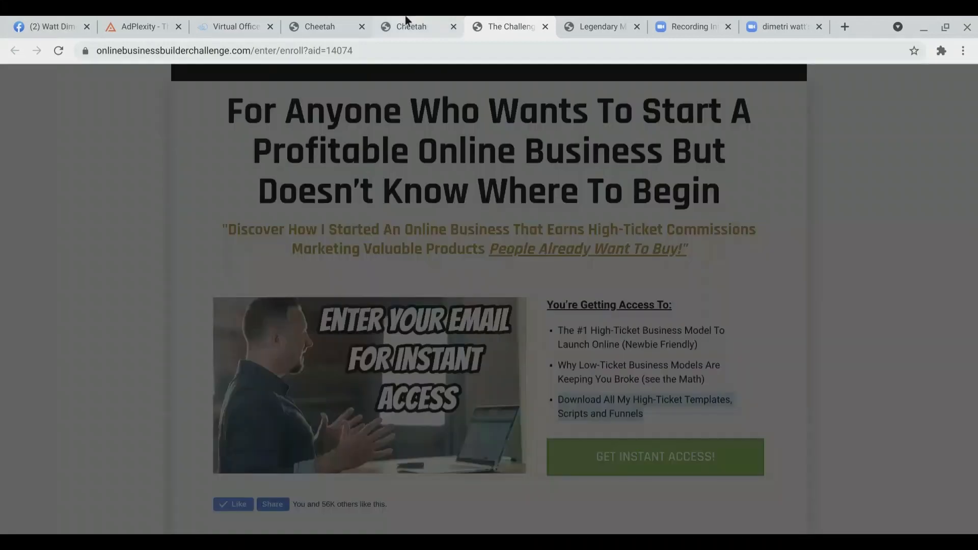
Step: Select the button in the editor and change its headline text to 'Get Instant Access'
left_click(404, 18)
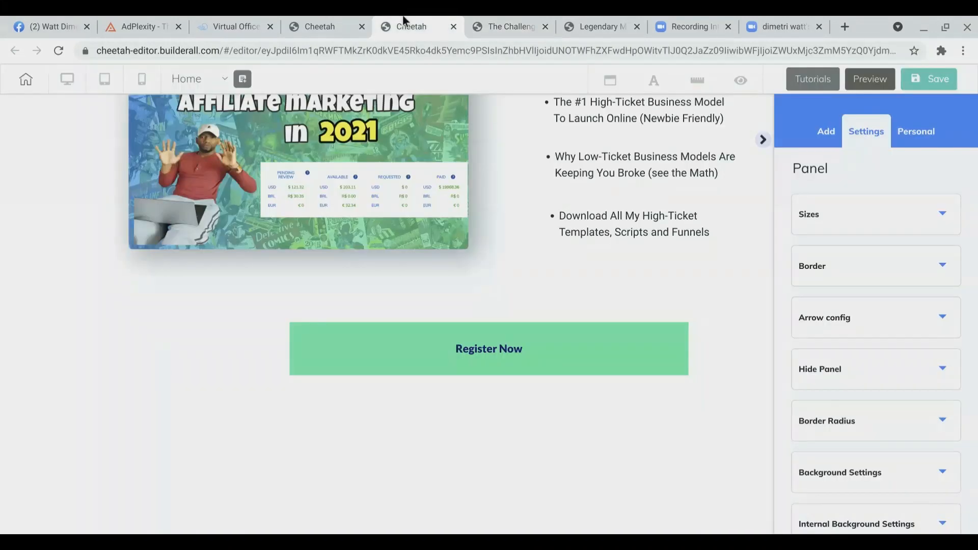
left_click(499, 365)
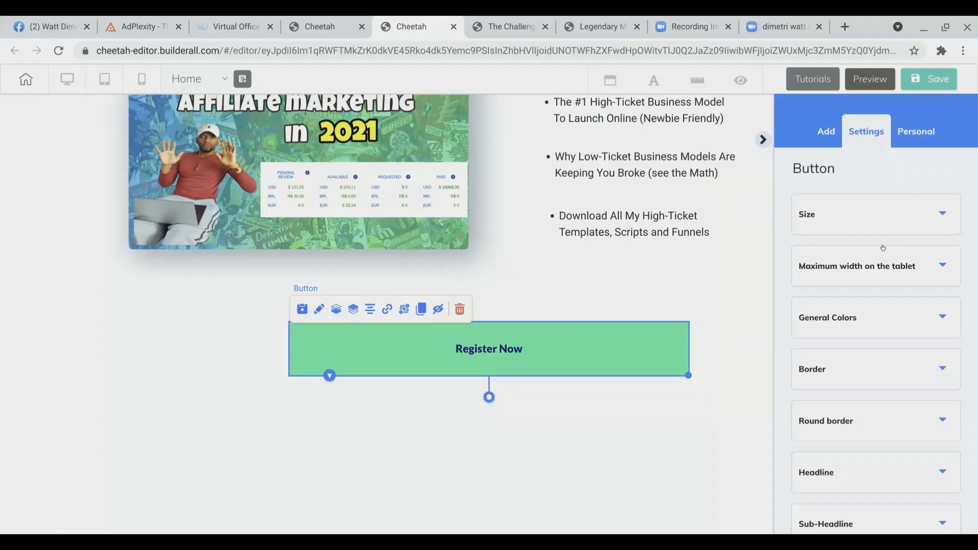
scroll(883, 248, "down", 1)
scroll(883, 248, "down", 3)
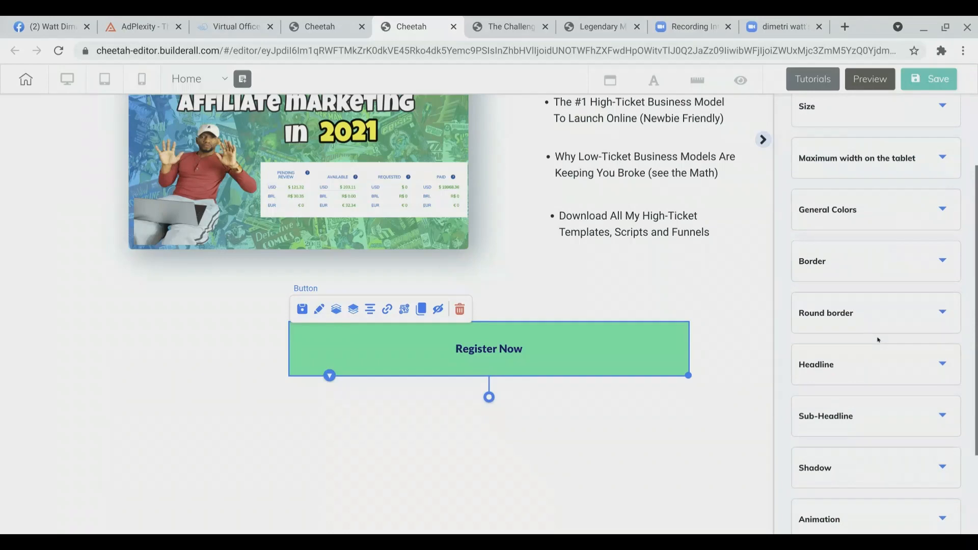
left_click(518, 35)
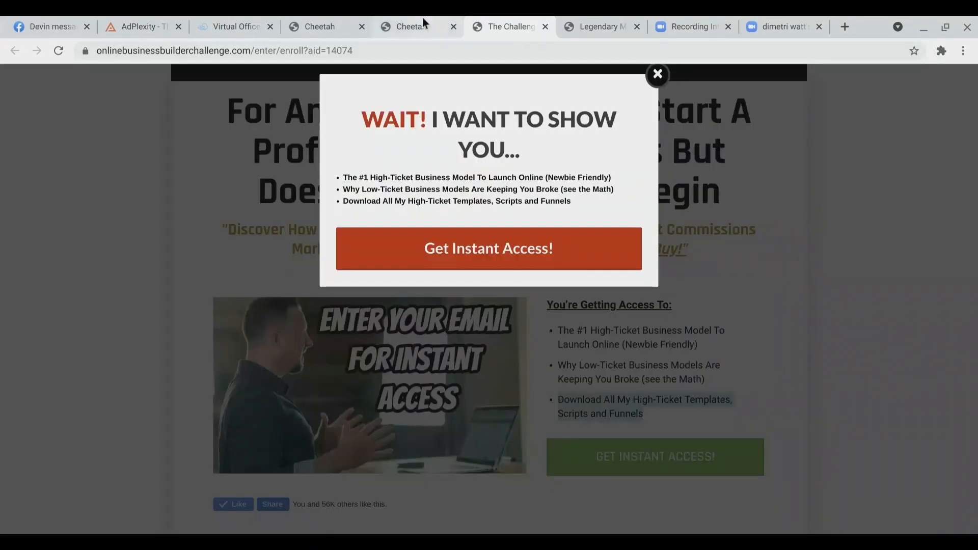
left_click(423, 21)
left_click(845, 362)
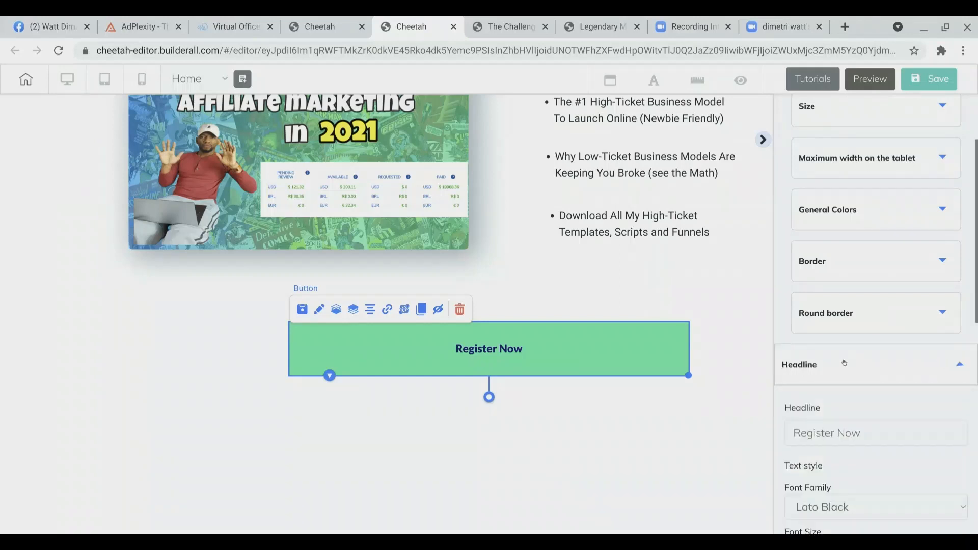
triple_click(856, 434)
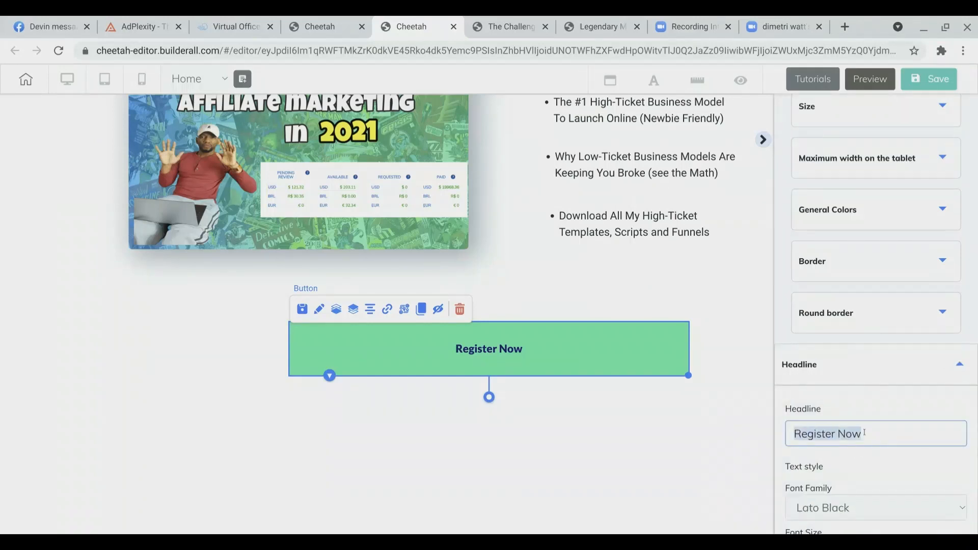
type("Get I")
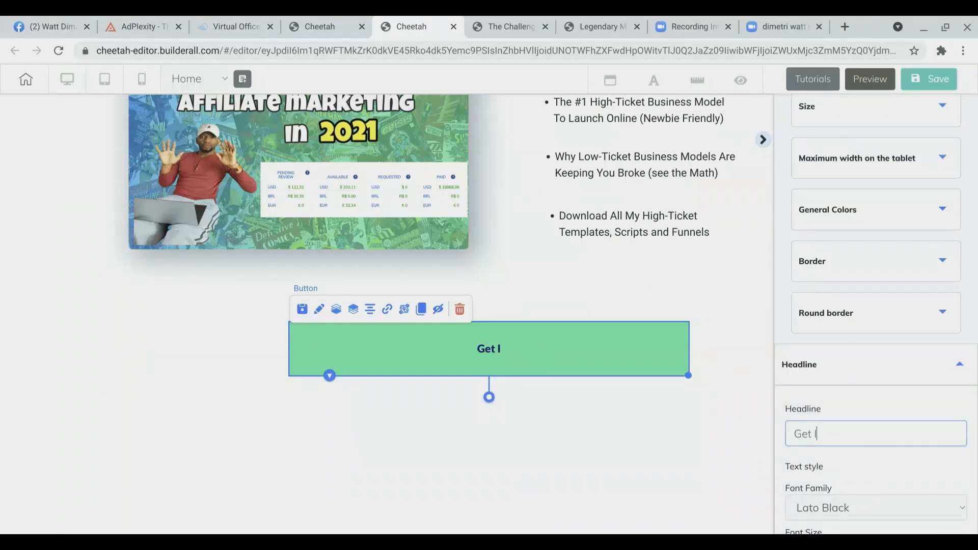
type("nstant")
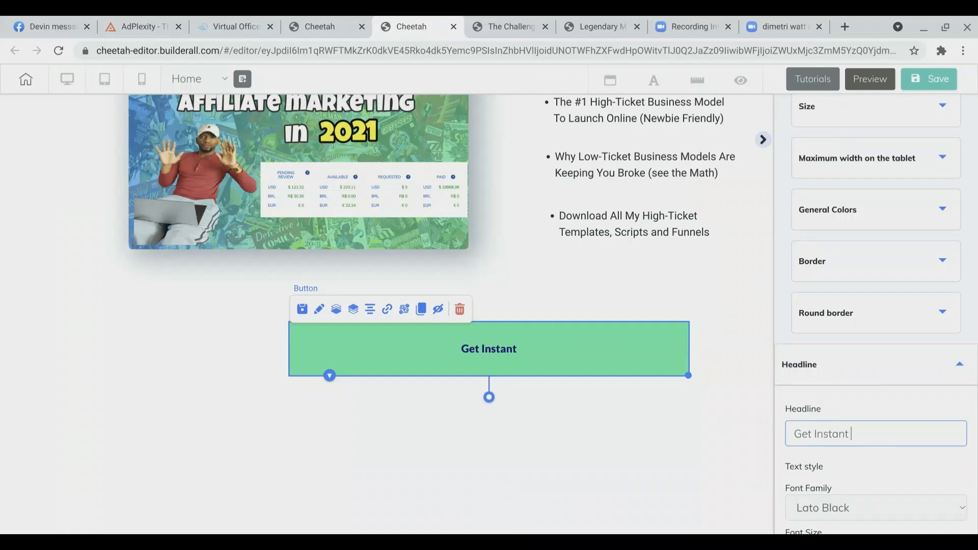
type(" Access")
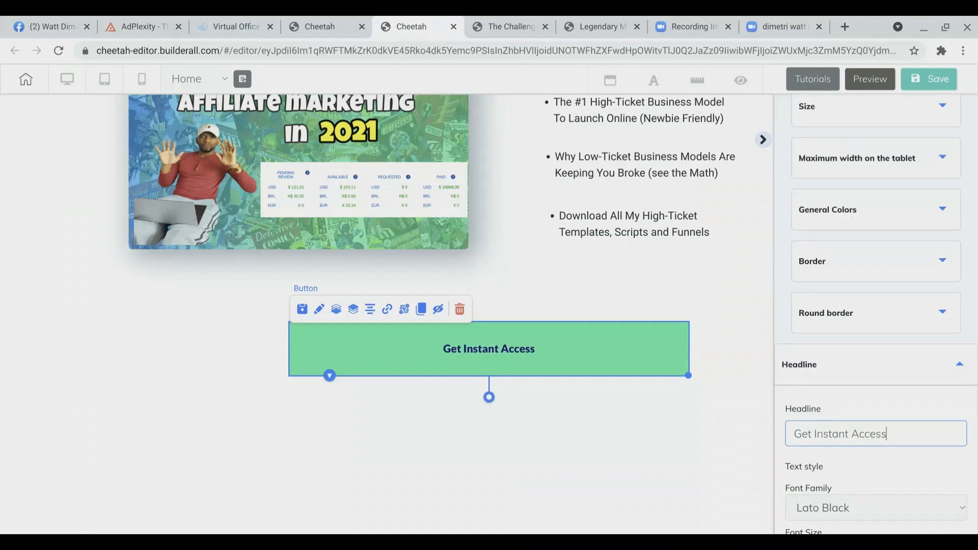
Step: Increase the button headline's font size to 24
scroll(887, 434, "down", 3)
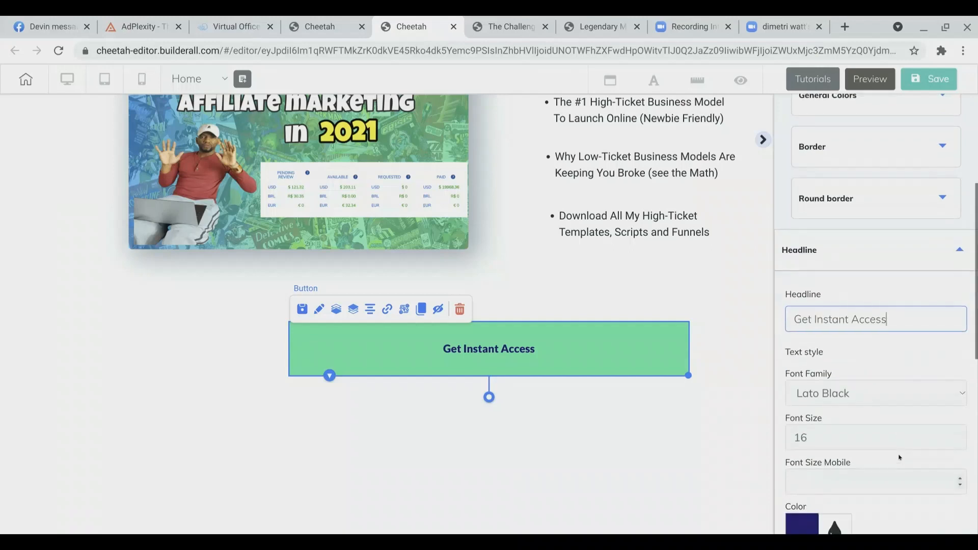
left_click(960, 435)
left_click(960, 434)
left_click(960, 435)
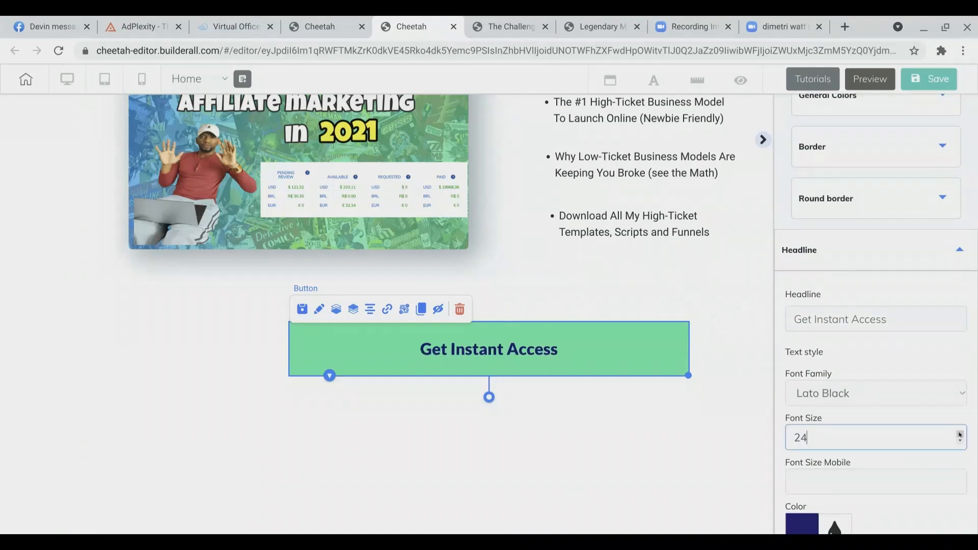
scroll(961, 435, "down", 1)
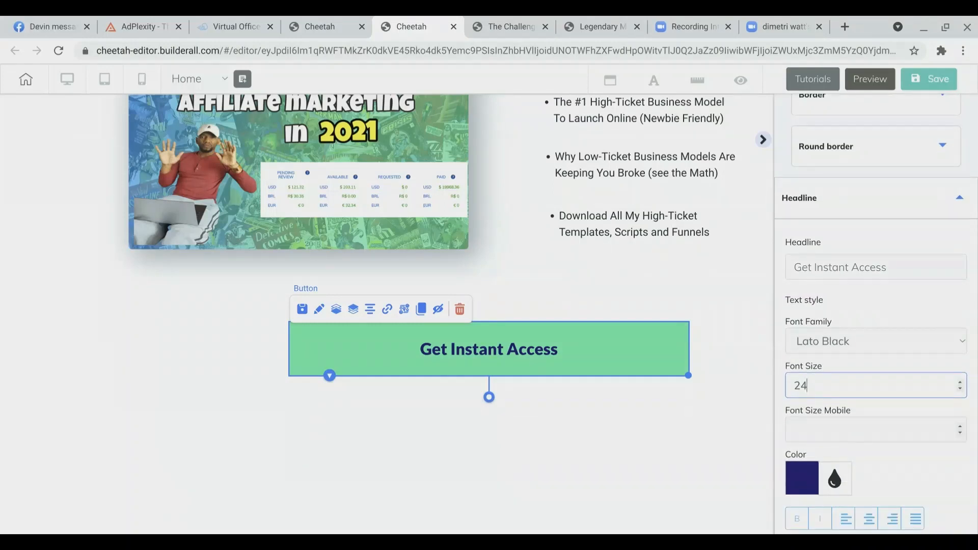
Step: Compare with the reference page, then set the button headline's text color to white, FFFFFF
left_click(503, 23)
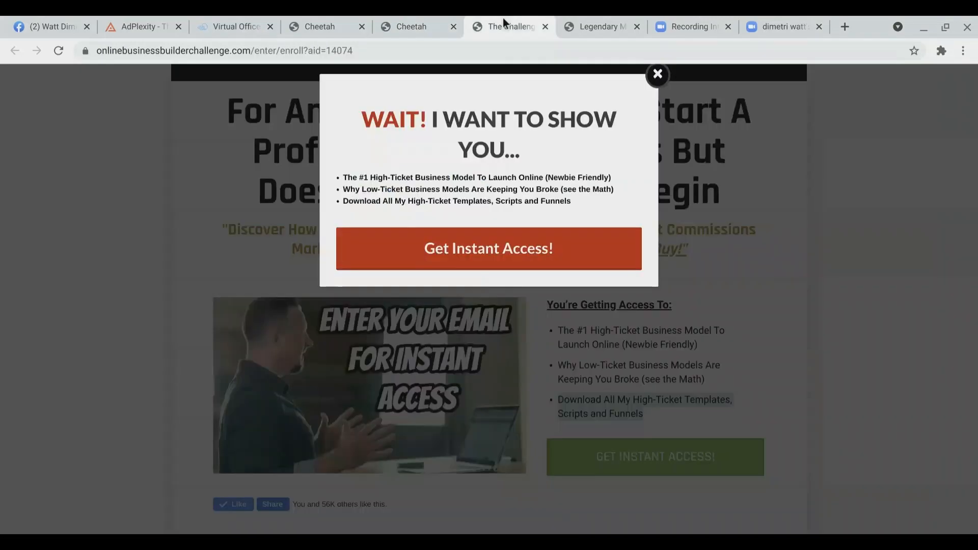
left_click(414, 25)
scroll(816, 407, "down", 2)
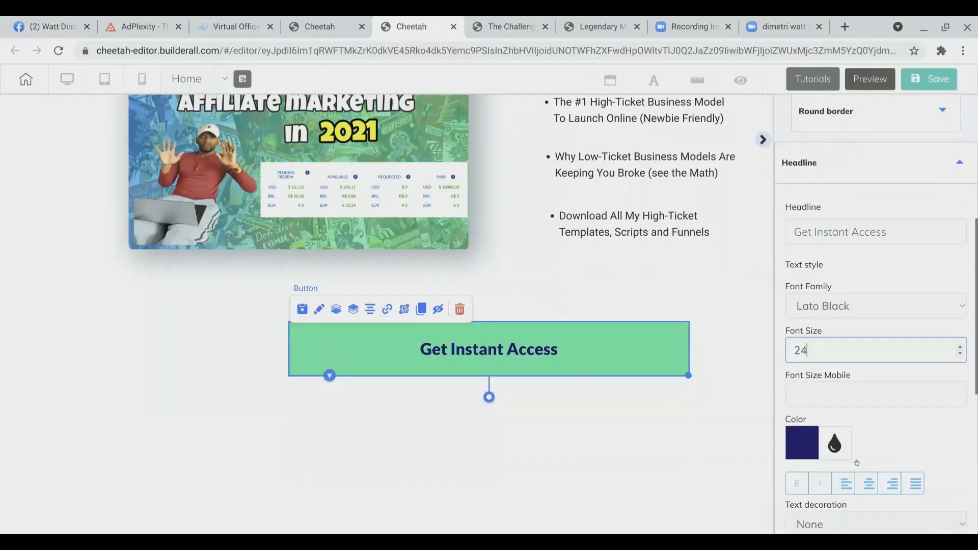
left_click(803, 389)
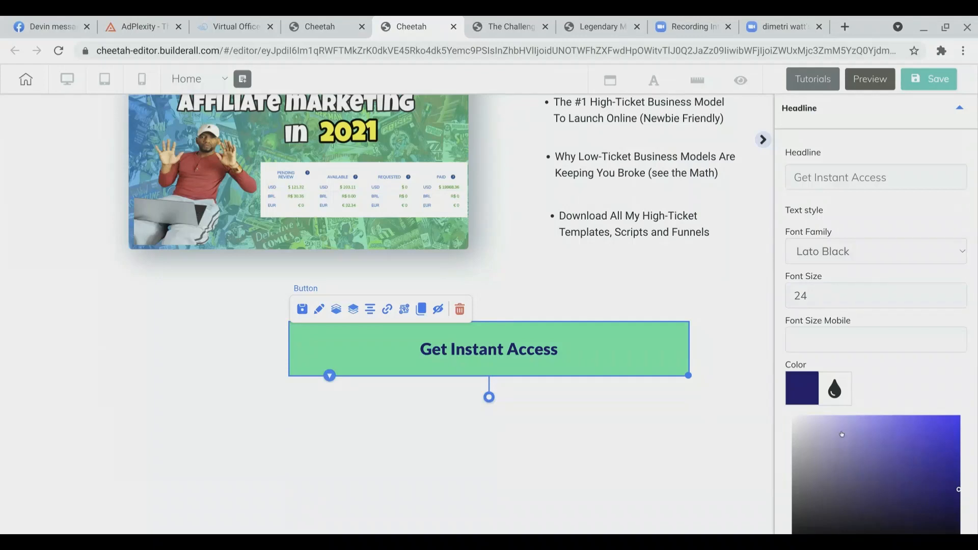
scroll(952, 407, "down", 2)
left_click_drag(957, 403, 764, 342)
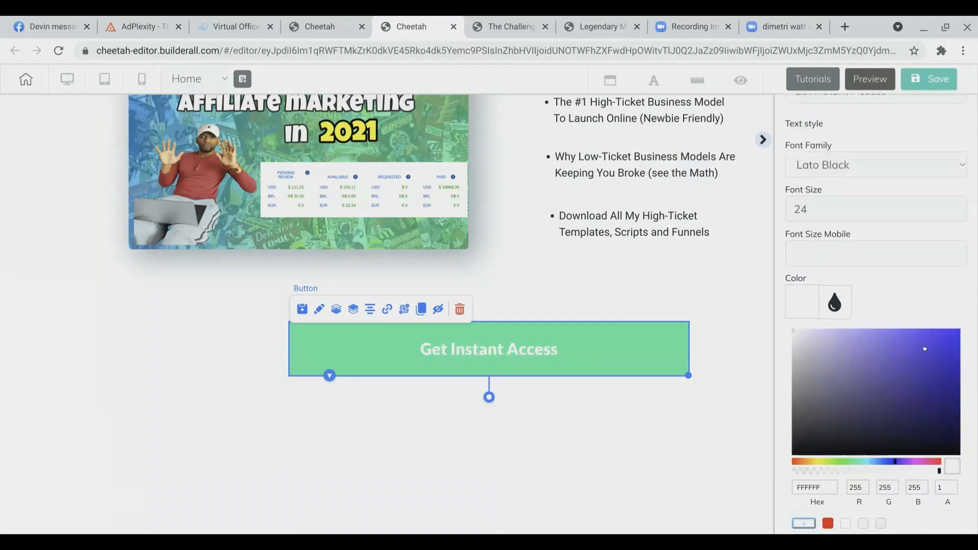
scroll(925, 348, "down", 3)
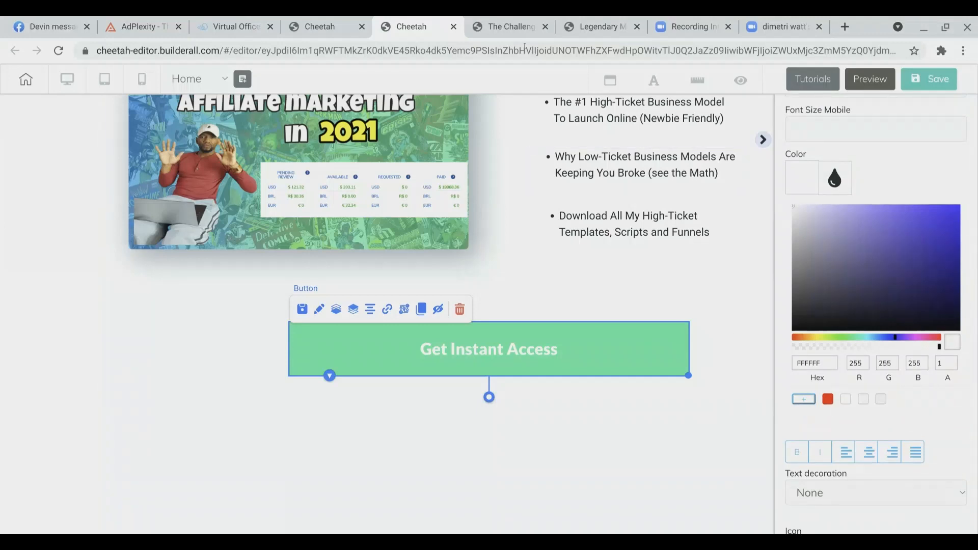
Step: Open the reference page's developer tools, copy the green color value #28a745, close the tools and return to the editor
left_click(510, 27)
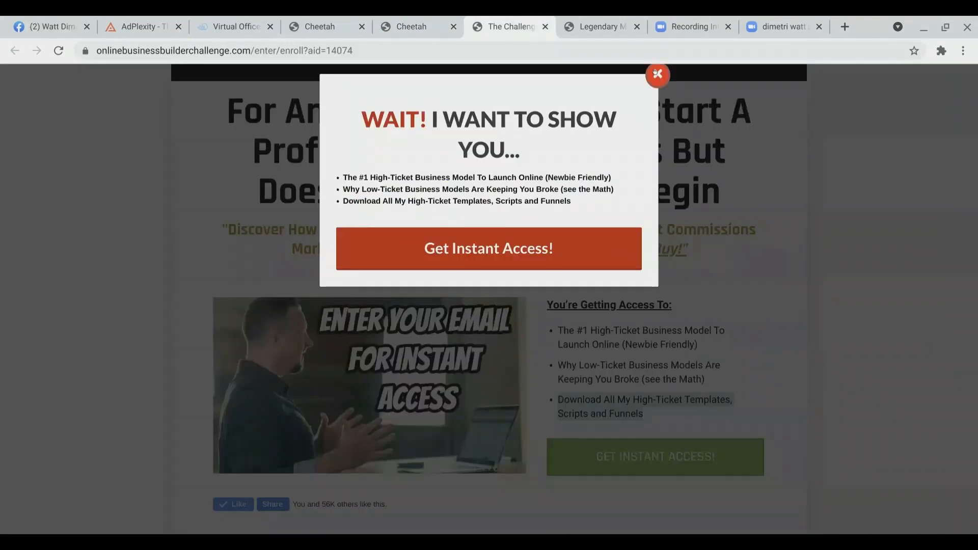
left_click(656, 74)
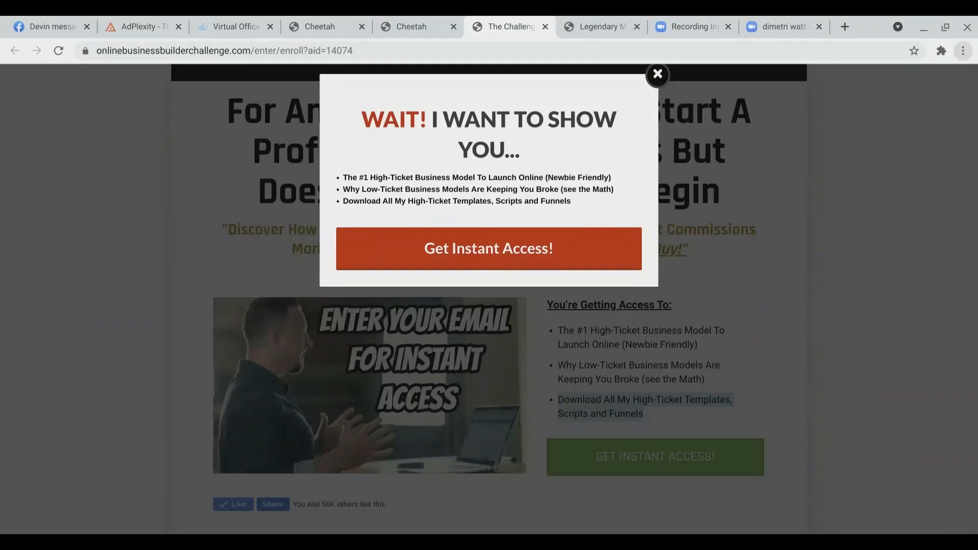
key("F12")
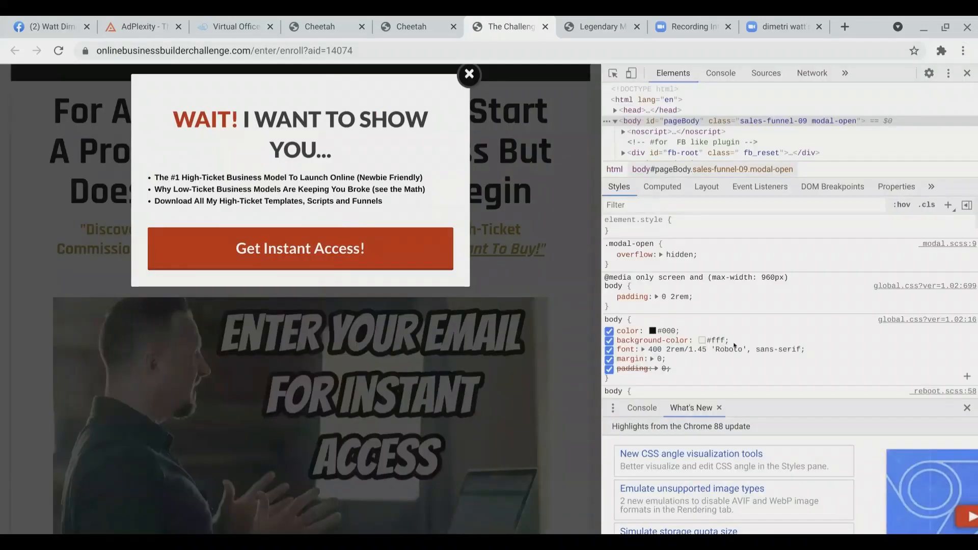
scroll(735, 345, "down", 3)
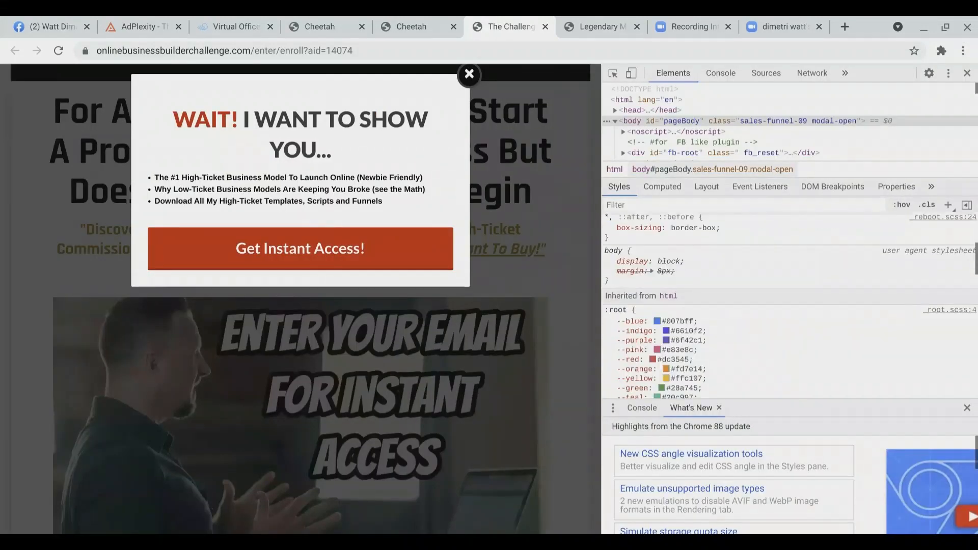
scroll(672, 298, "down", 3)
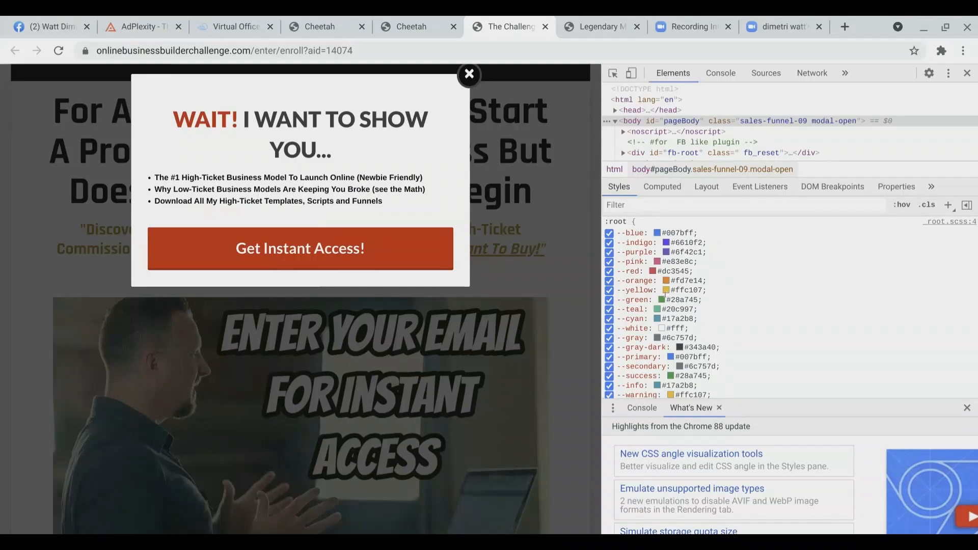
left_click_drag(667, 300, 695, 300)
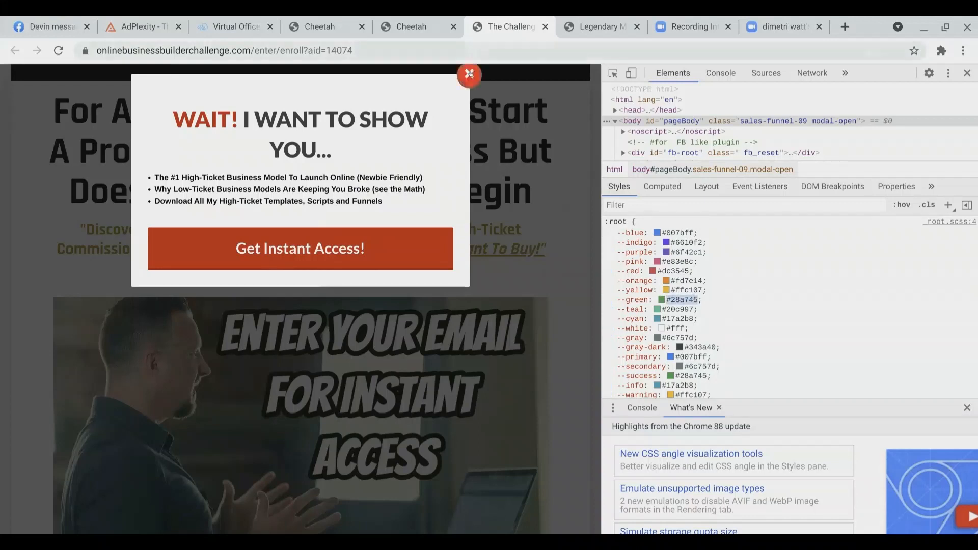
left_click(469, 75)
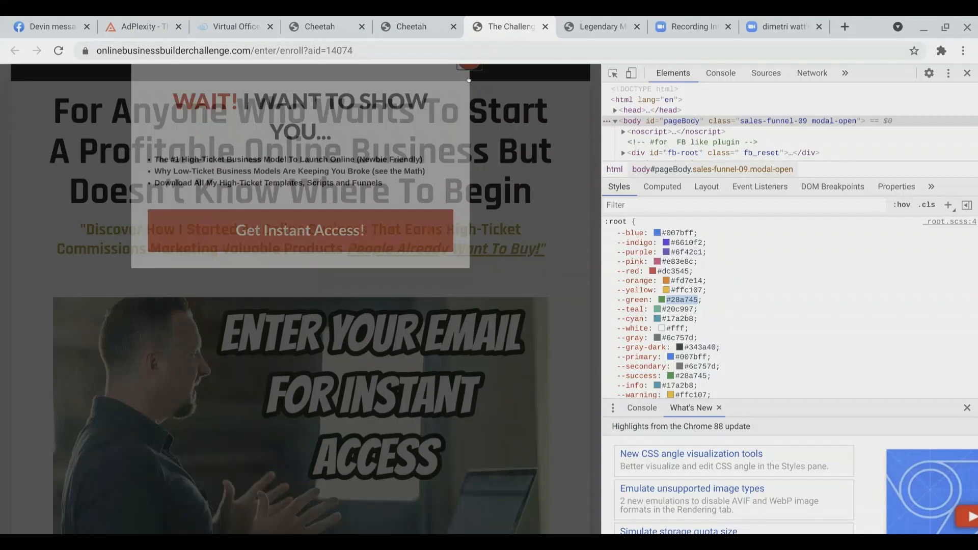
key("F12")
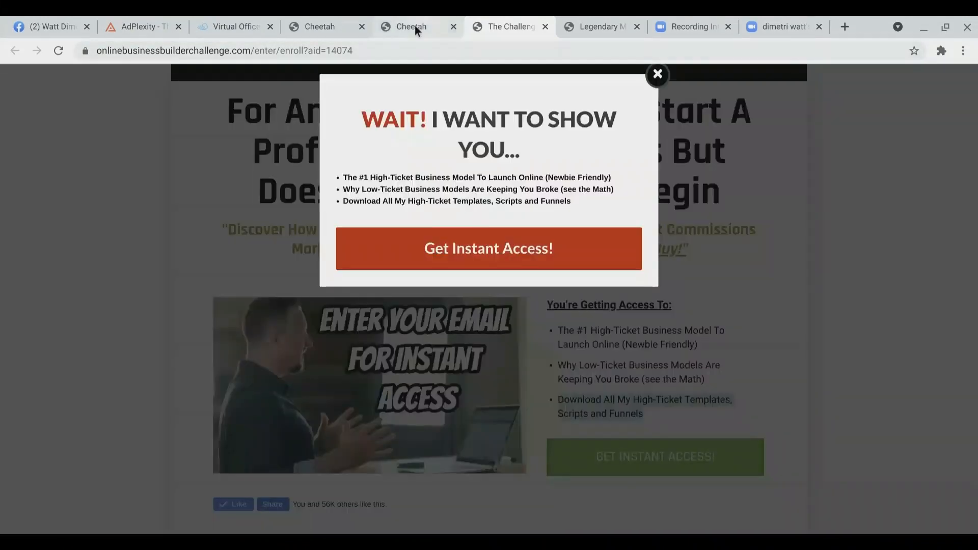
left_click(415, 27)
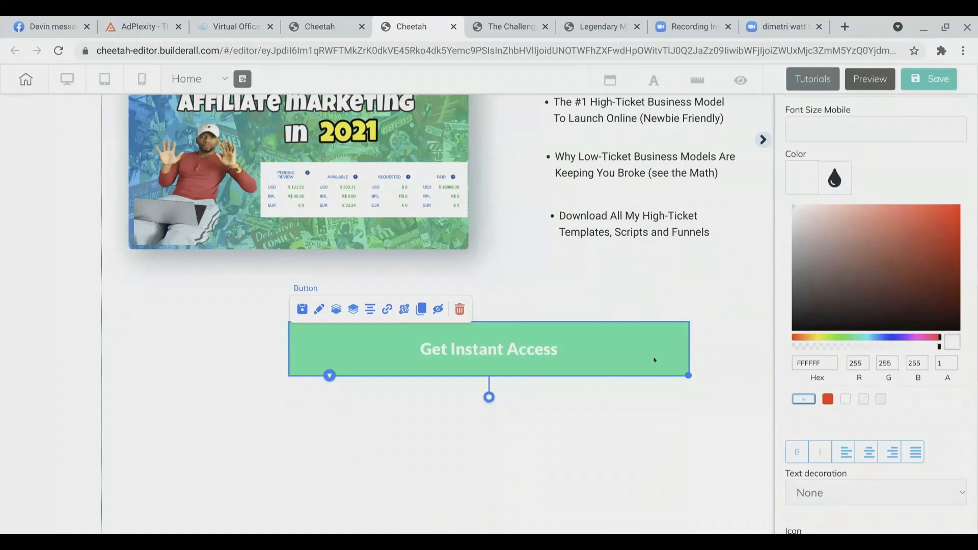
Step: Set the button's solid background color to hex 28A745 by pasting the copied value
scroll(877, 314, "down", 5)
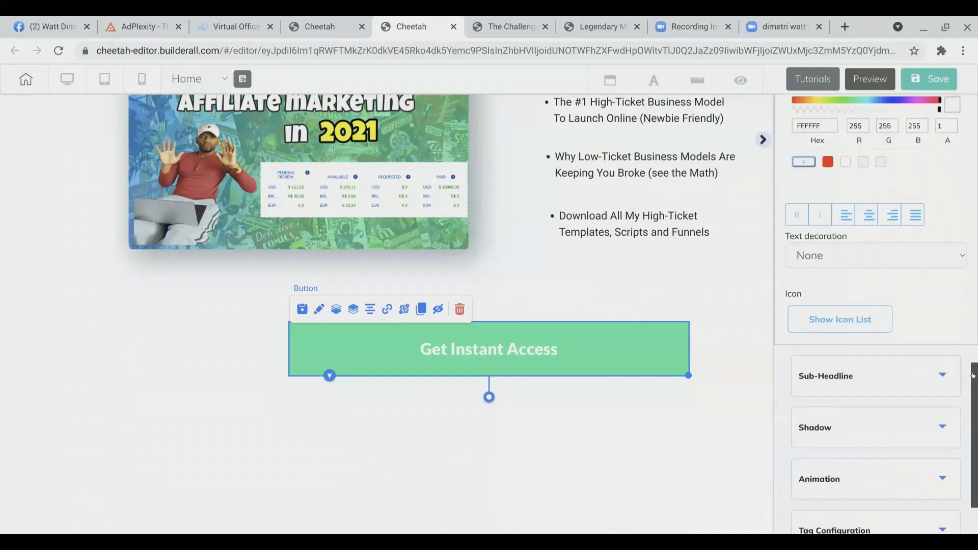
scroll(877, 314, "down", 1)
scroll(877, 313, "up", 8)
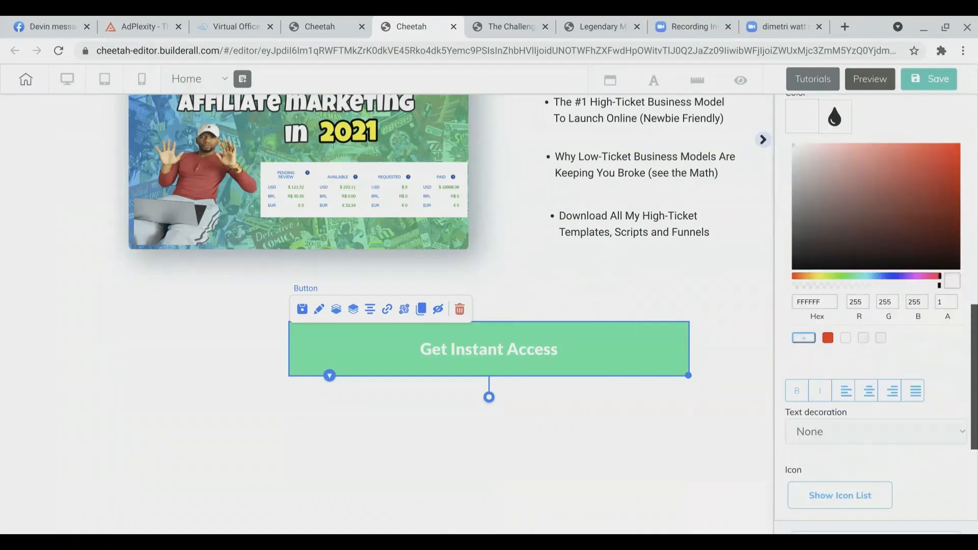
scroll(925, 213, "up", 2)
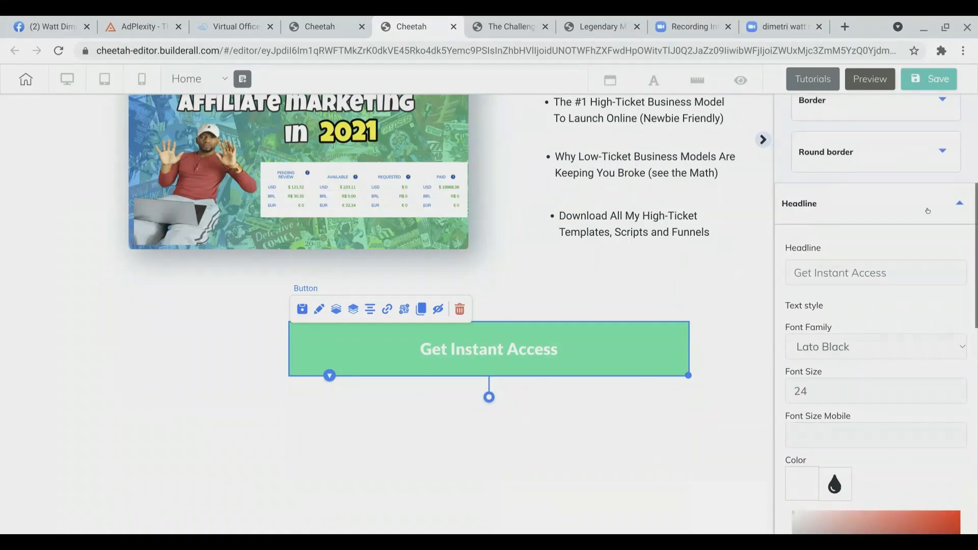
left_click(924, 212)
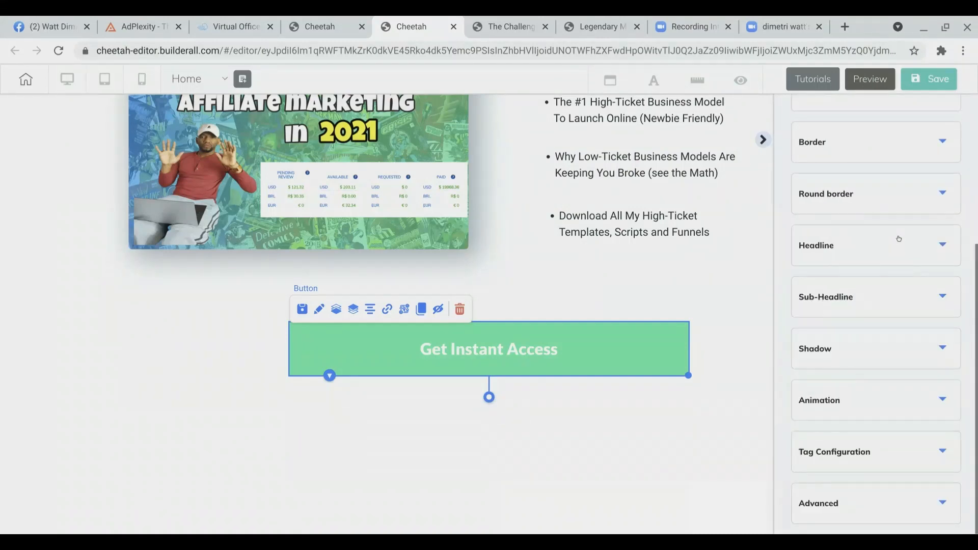
scroll(900, 239, "up", 2)
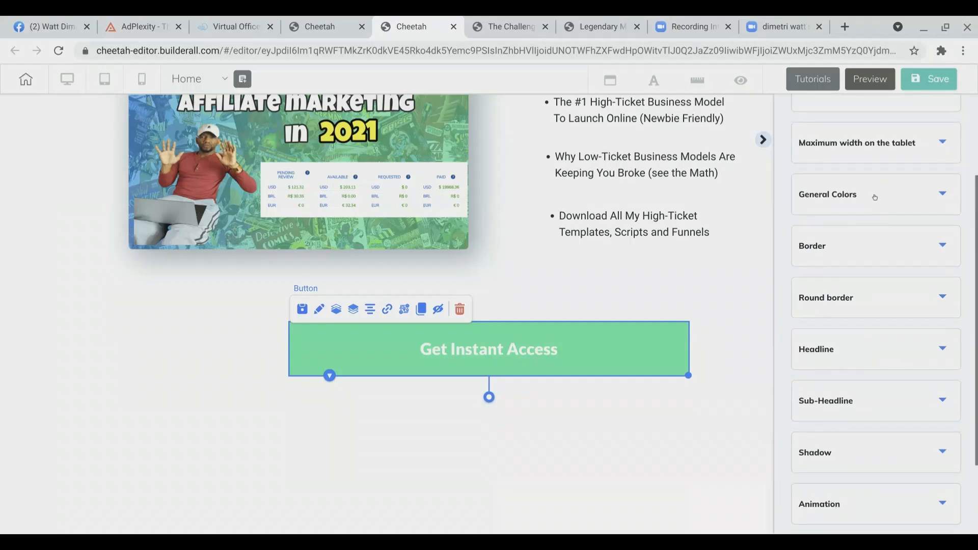
left_click(875, 197)
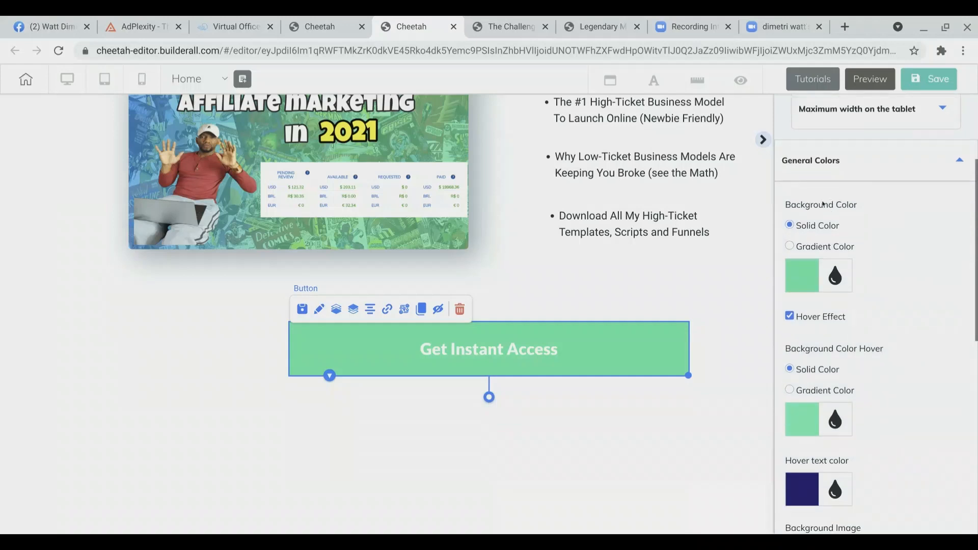
left_click(800, 276)
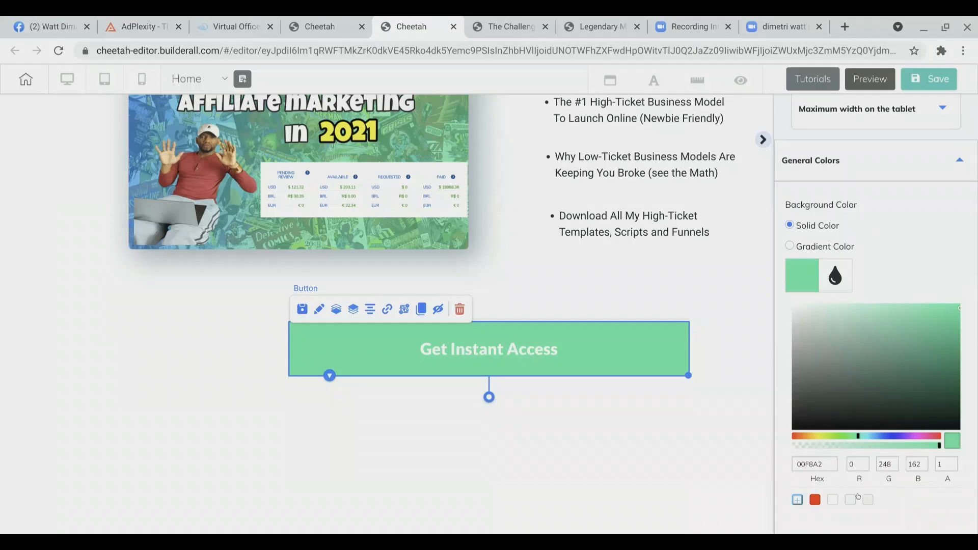
scroll(859, 497, "down", 1)
scroll(859, 496, "down", 1)
left_click(824, 392)
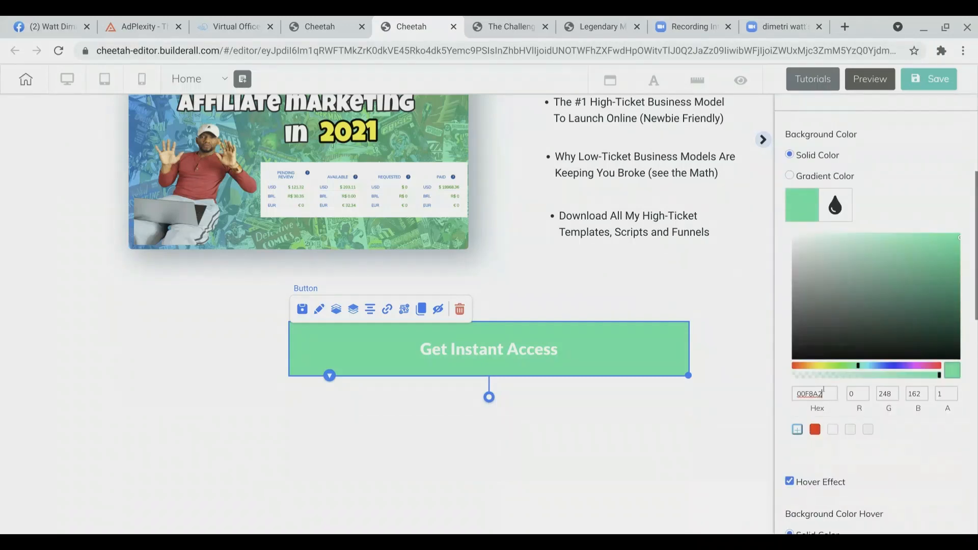
type("28A745")
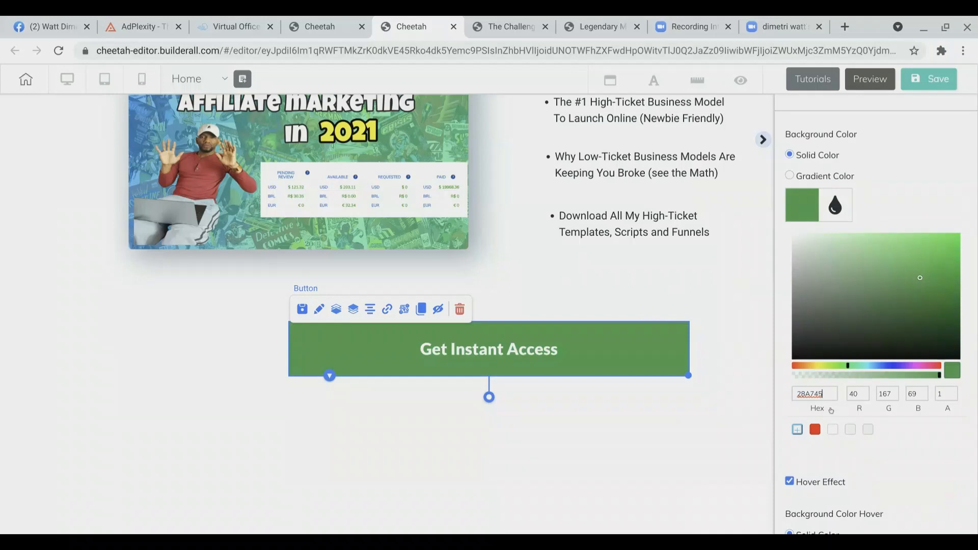
Step: Compare the button's background color settings with the reference page's green button
scroll(858, 397, "down", 1)
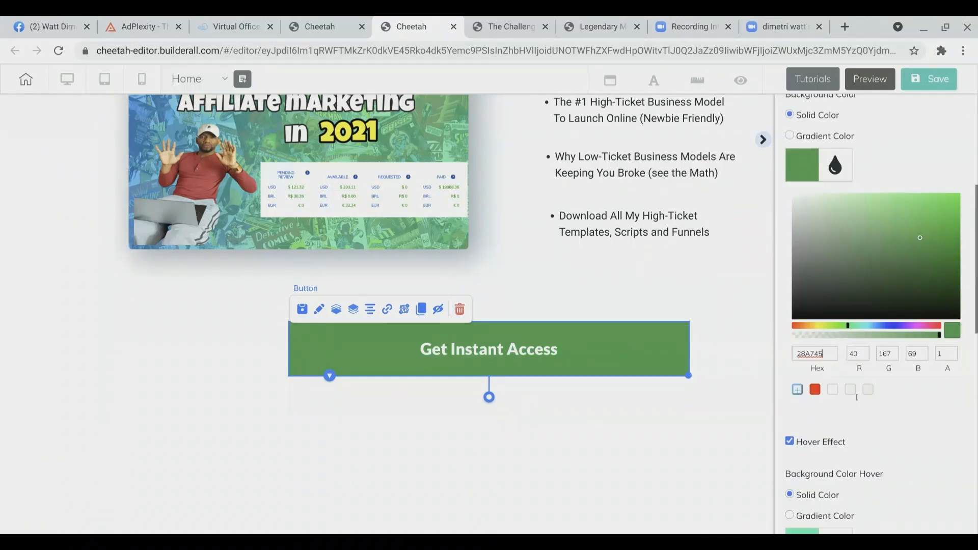
scroll(857, 397, "down", 1)
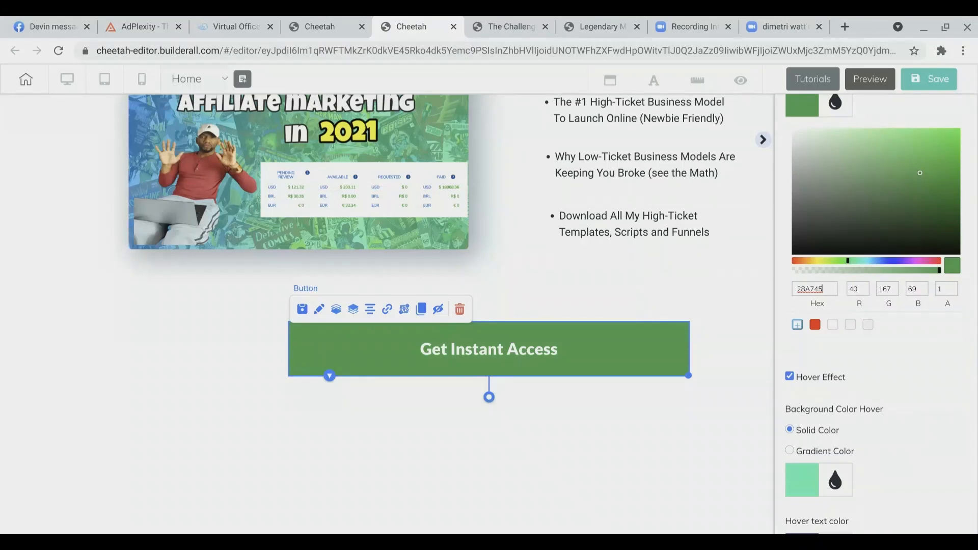
scroll(832, 387, "up", 2)
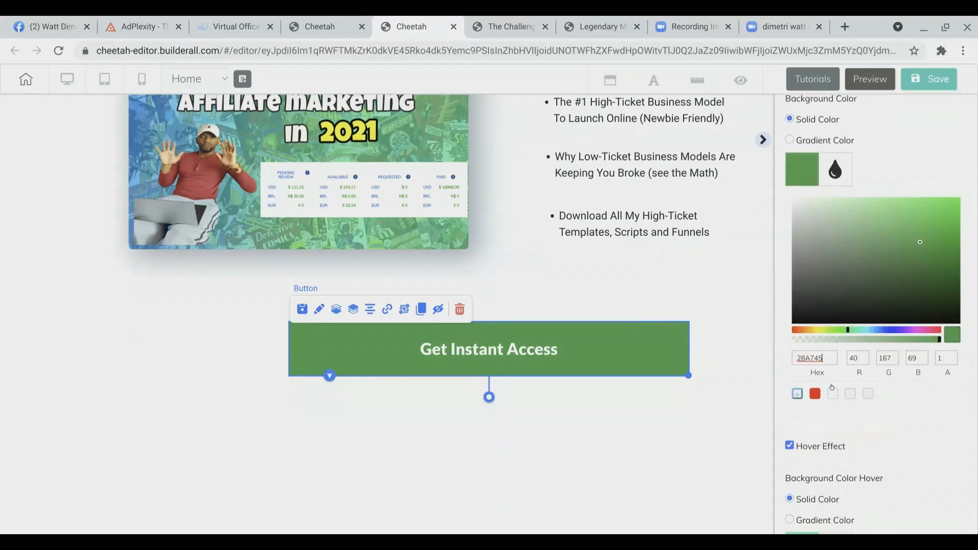
scroll(832, 387, "down", 1)
scroll(833, 388, "down", 1)
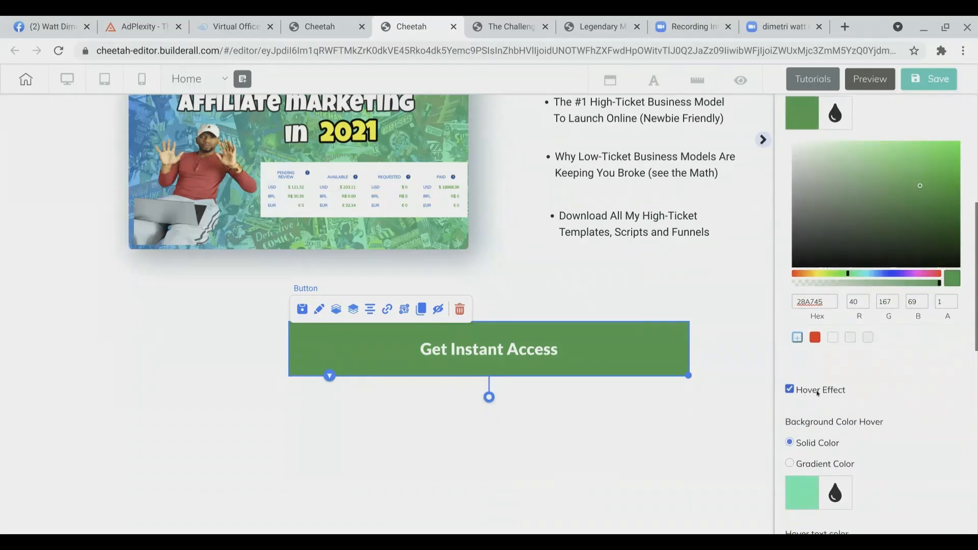
scroll(830, 405, "down", 2)
scroll(833, 406, "down", 1)
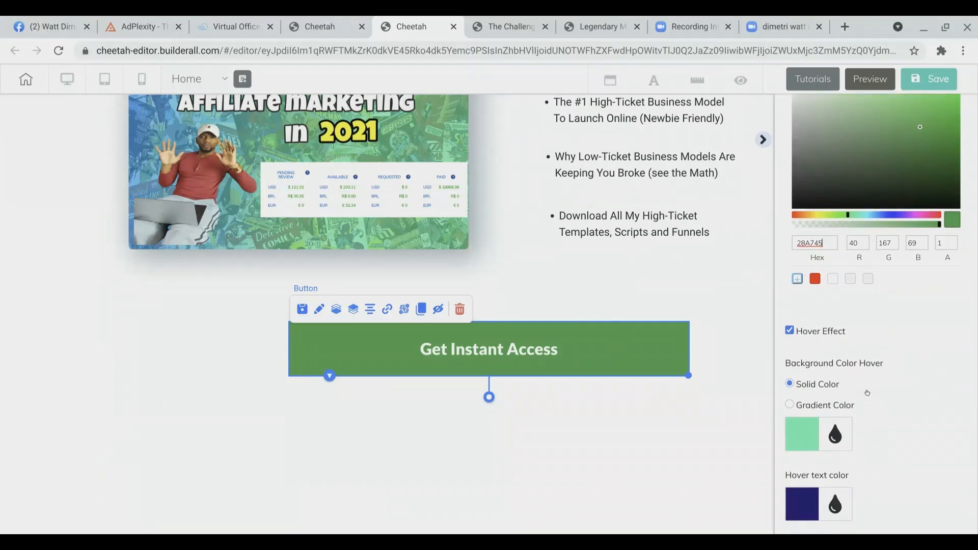
scroll(879, 397, "down", 1)
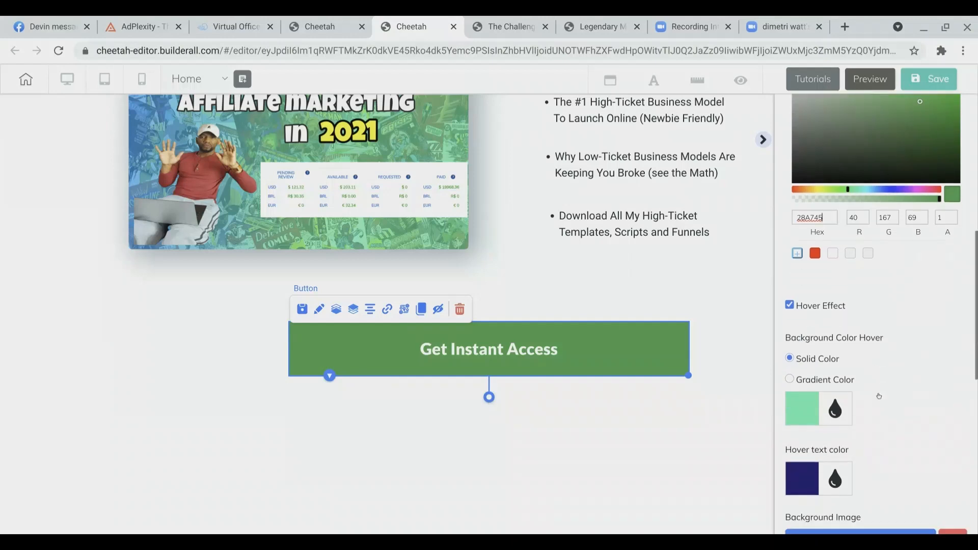
left_click(502, 23)
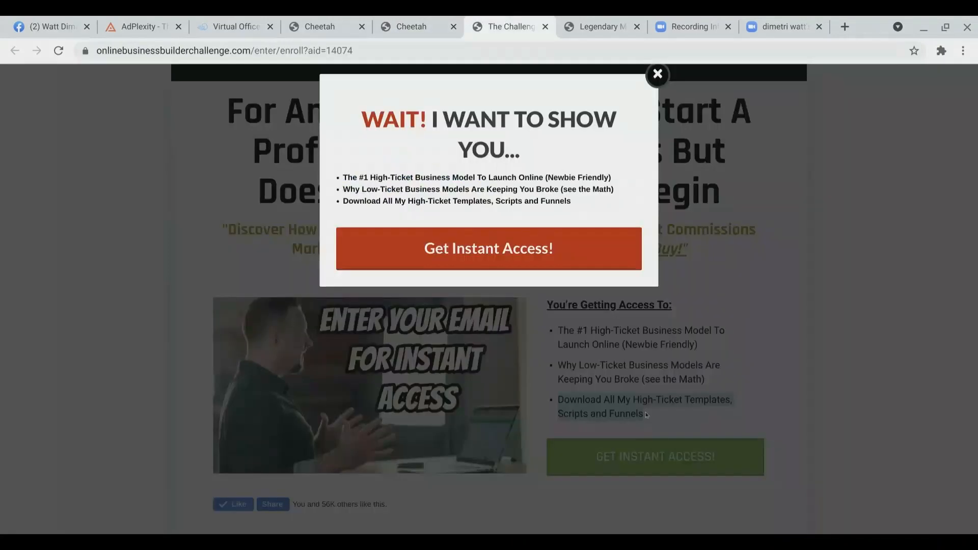
left_click(658, 75)
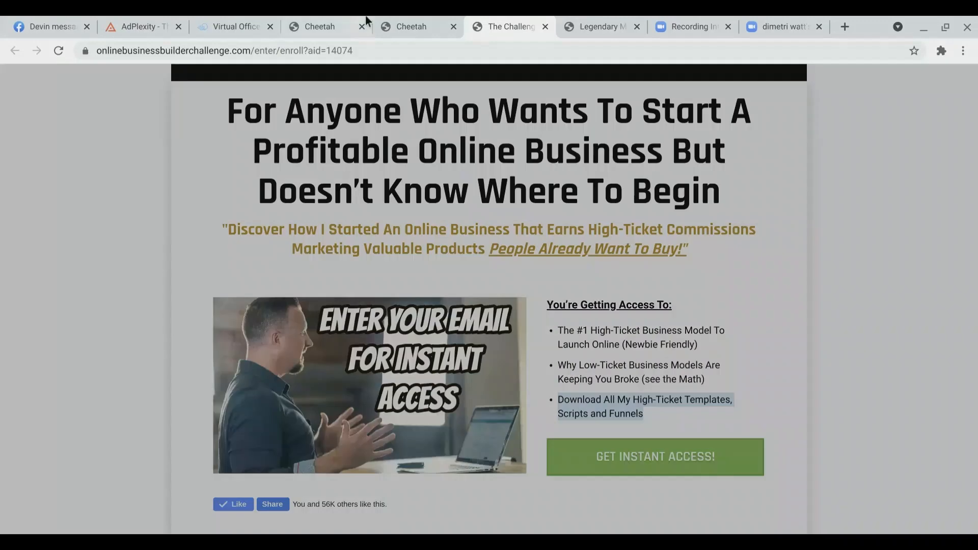
left_click(387, 25)
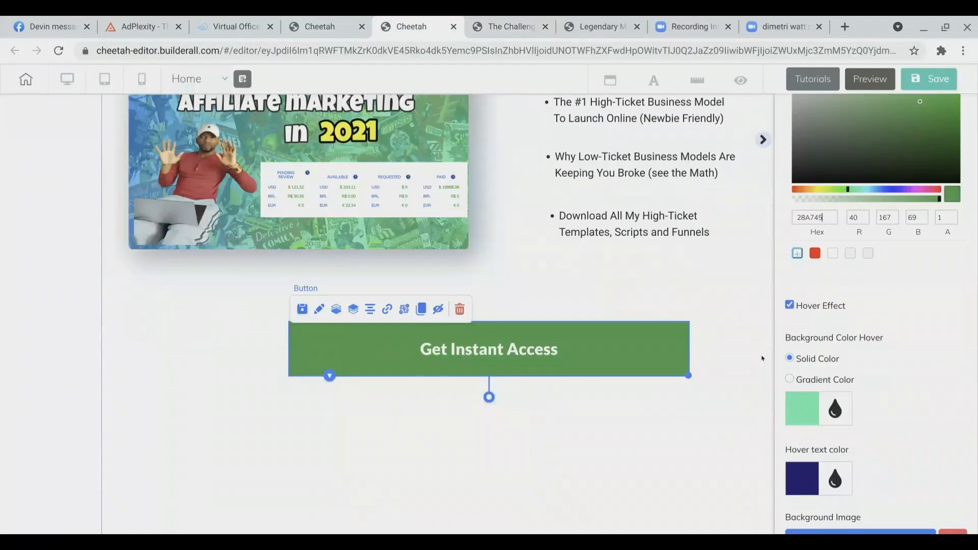
Step: Set the button's hover background color to white, FFFFFF
left_click(791, 405)
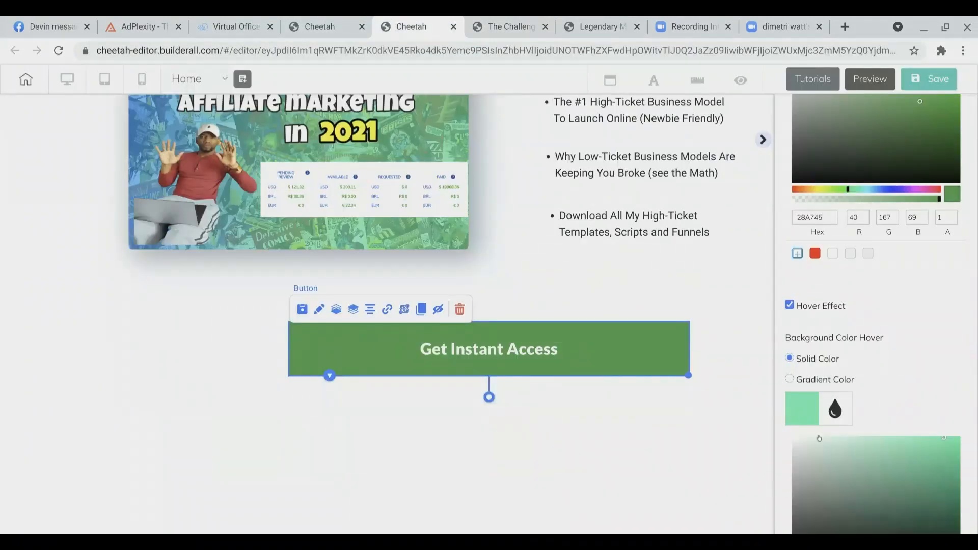
left_click(794, 444)
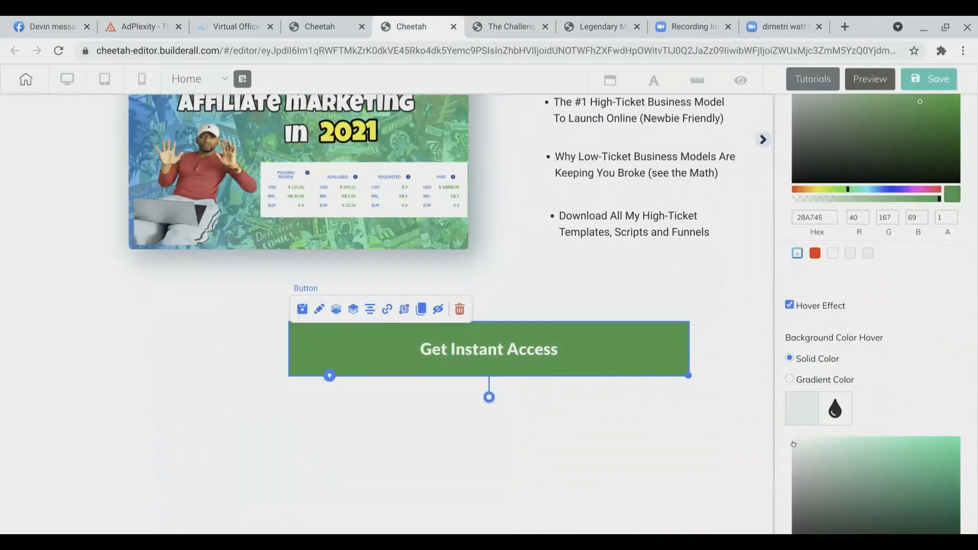
left_click(793, 461)
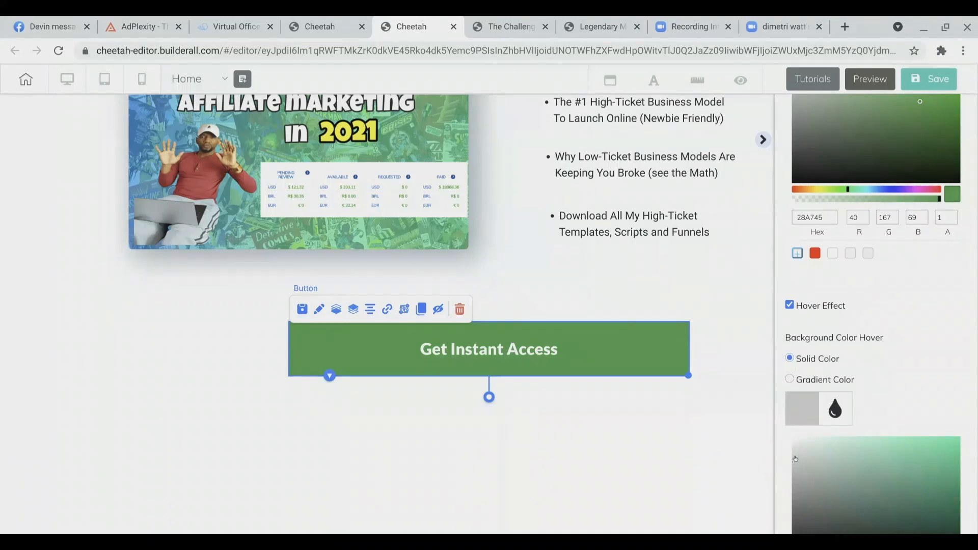
left_click_drag(793, 464, 784, 433)
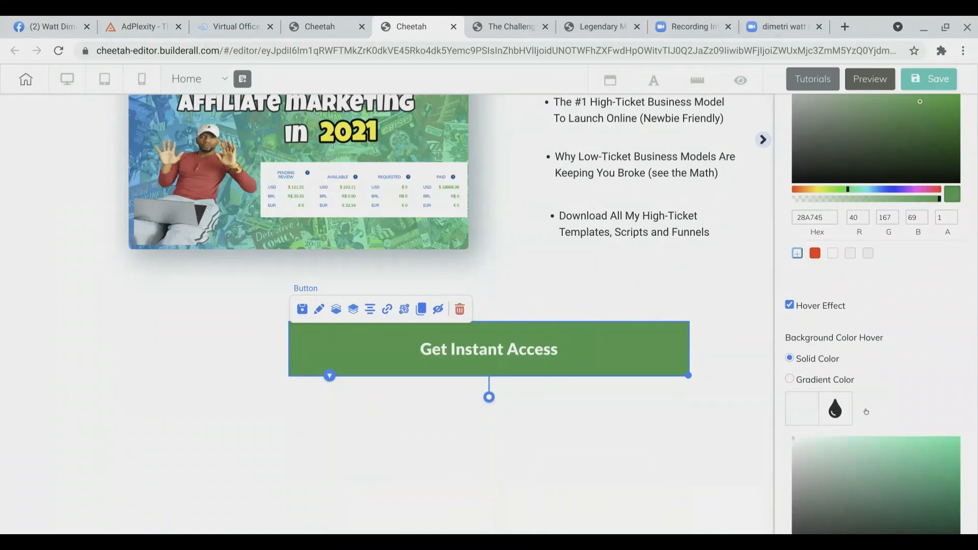
Step: Set the button's hover text color to 28A745 by pasting the copied green value
scroll(913, 405, "down", 1)
scroll(913, 404, "down", 8)
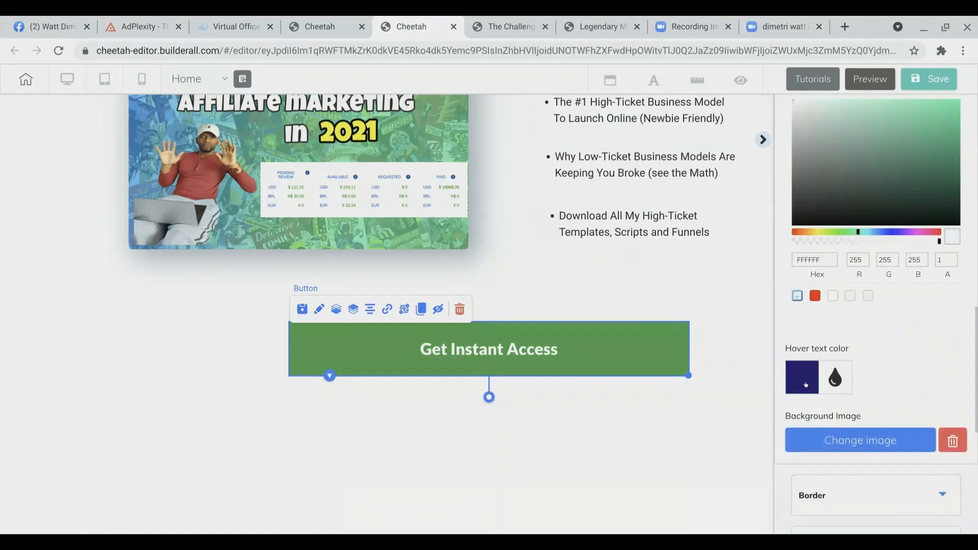
left_click(810, 380)
scroll(851, 424, "down", 2)
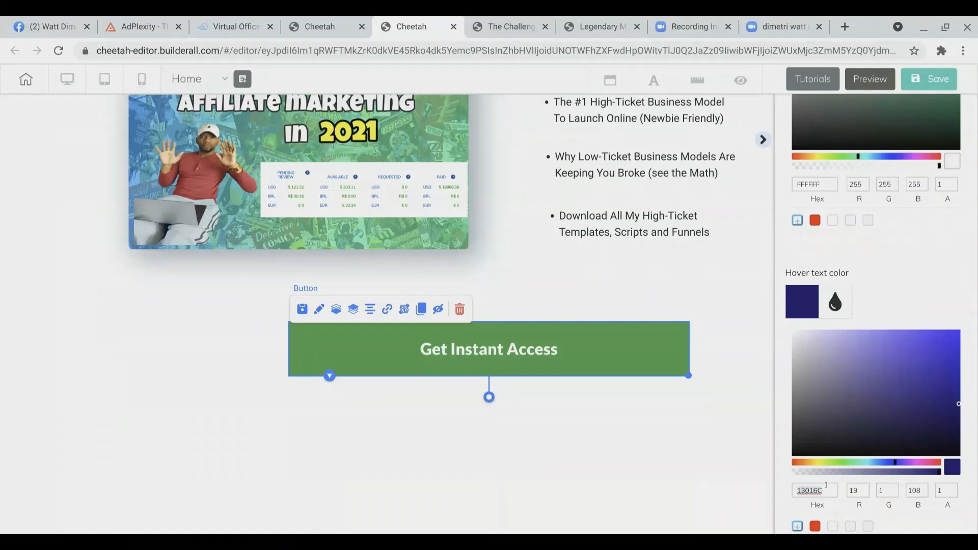
type("28A745")
scroll(827, 485, "down", 4)
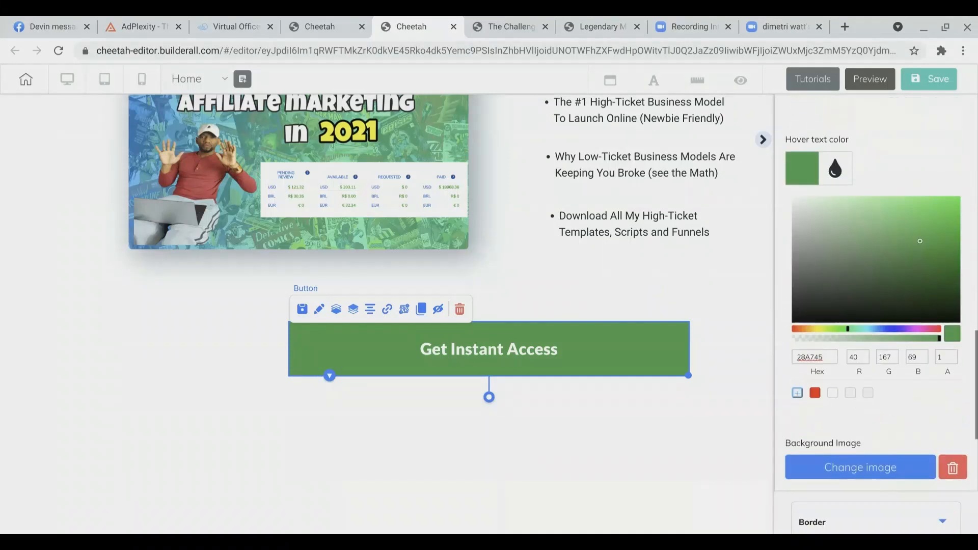
scroll(874, 311, "down", 3)
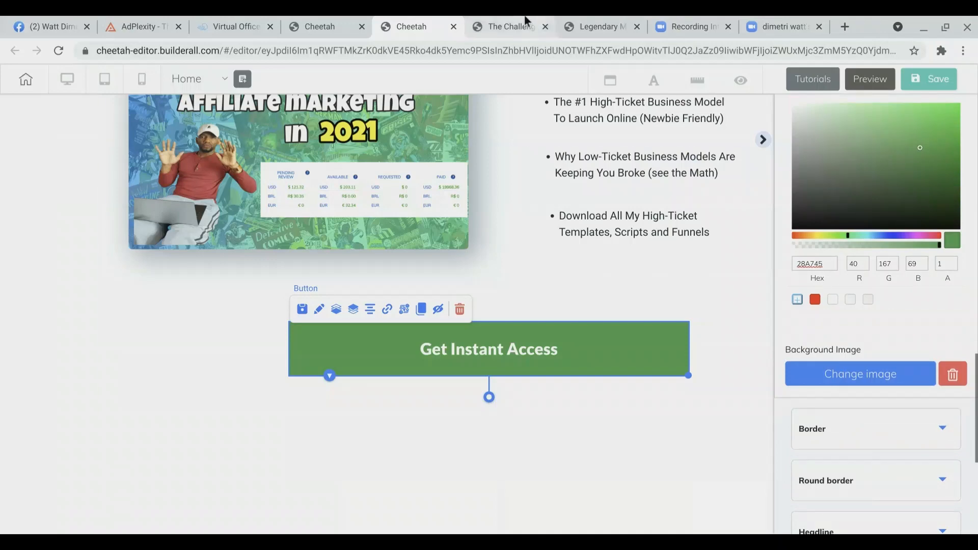
Step: After checking the reference button, set the button's border color to 28A745 and its border size to 4
left_click(510, 27)
left_click(657, 81)
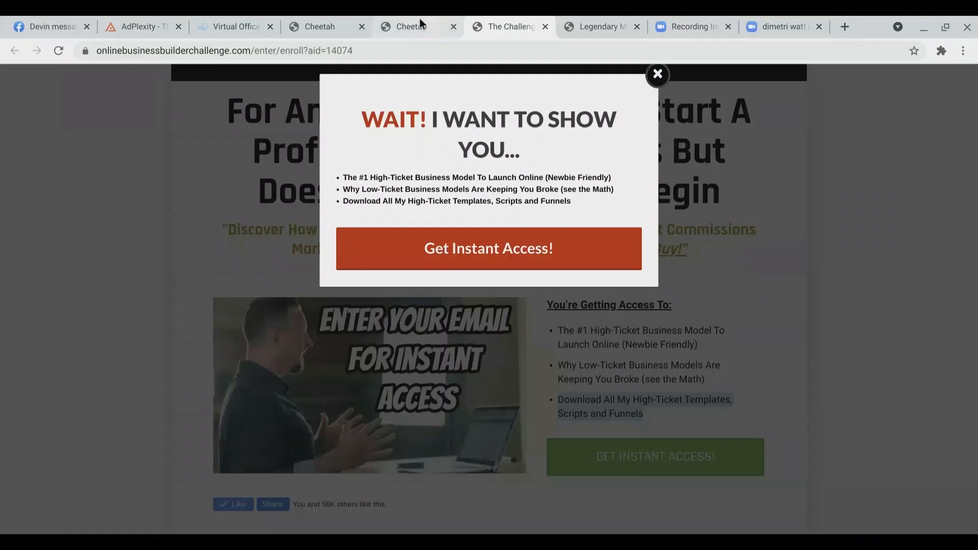
left_click(420, 18)
scroll(867, 426, "down", 4)
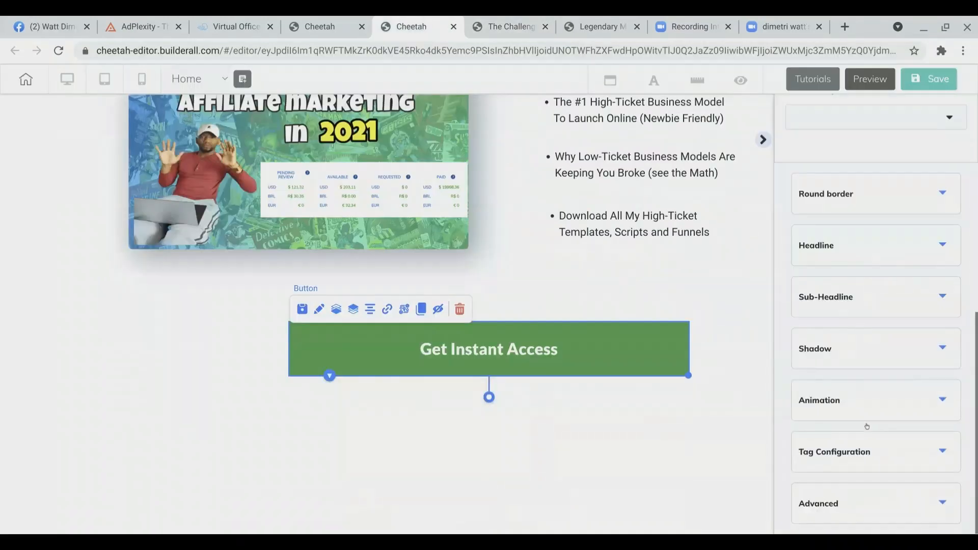
scroll(867, 426, "up", 1)
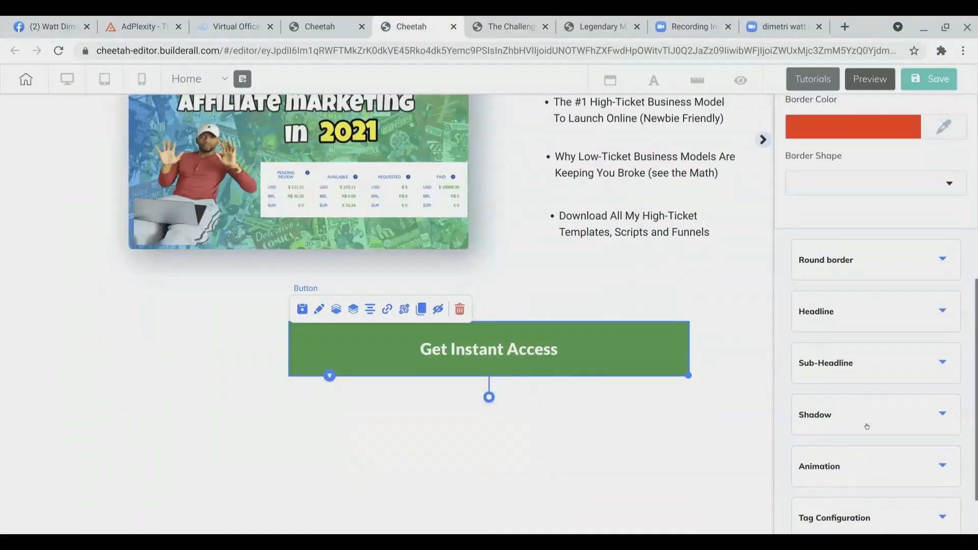
scroll(867, 426, "up", 3)
left_click(865, 315)
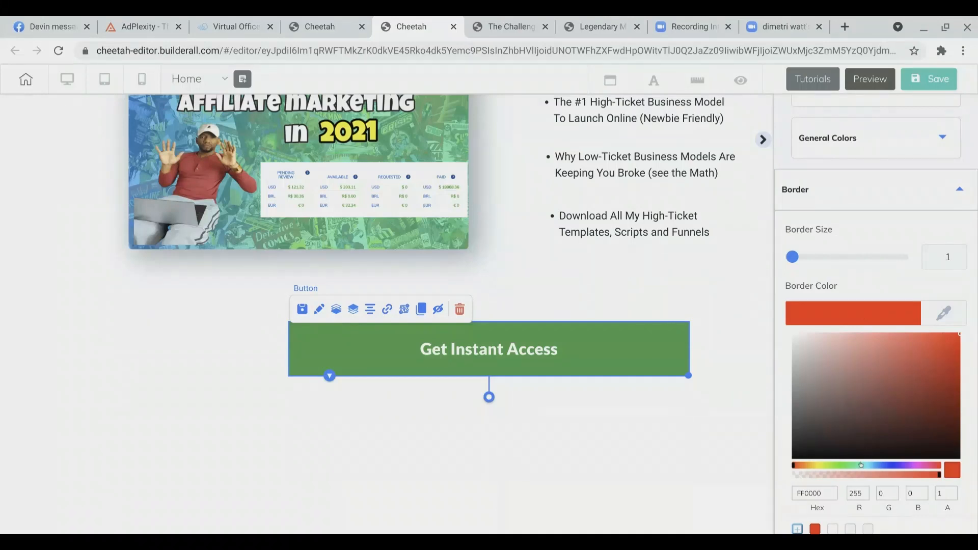
left_click(827, 491)
key("ctrl+a")
type("28A745")
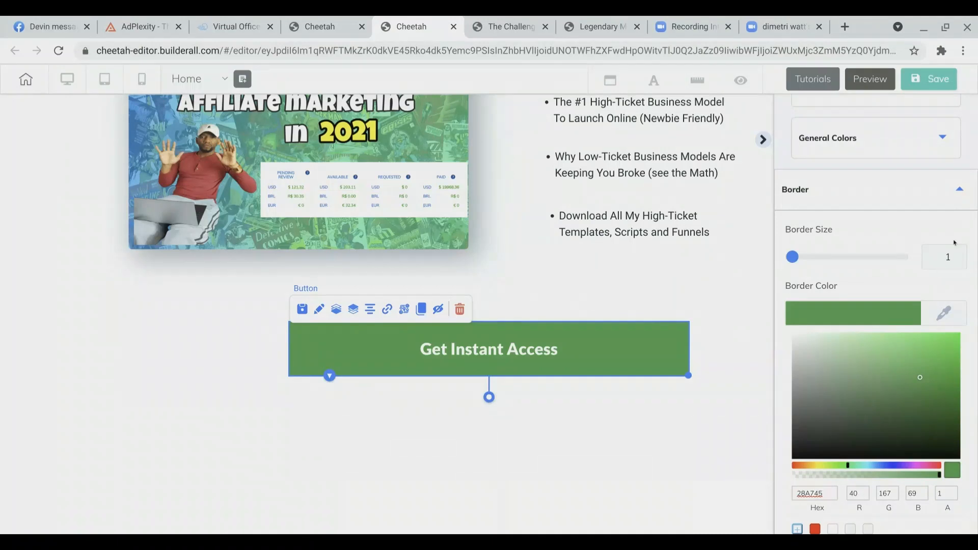
left_click(954, 256)
left_click(954, 256)
left_click(954, 255)
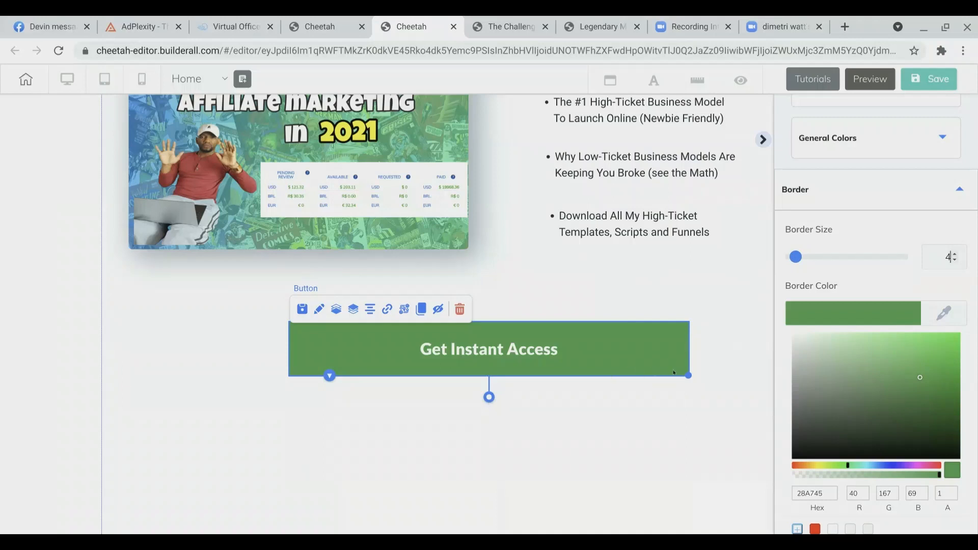
Step: Save the website and decline publishing it for now
scroll(885, 296, "down", 10)
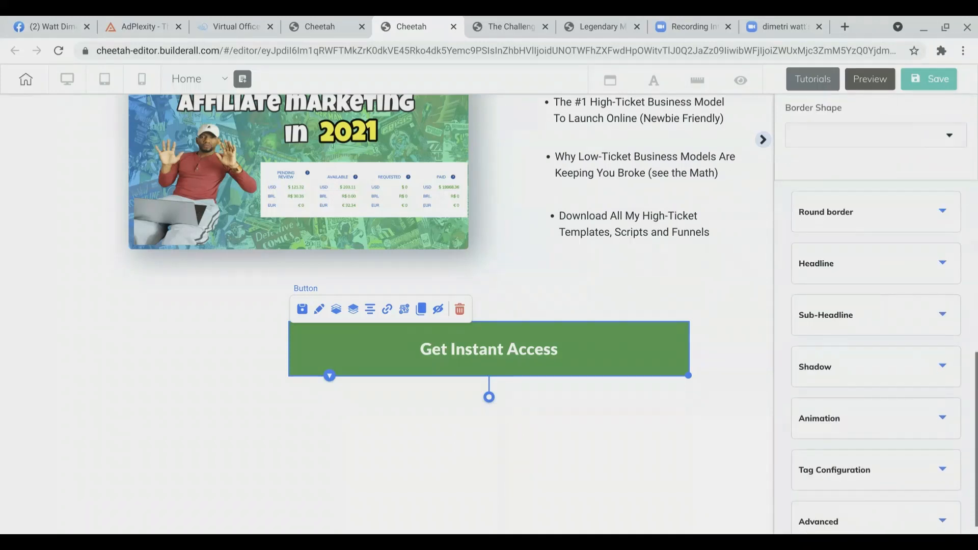
left_click(916, 82)
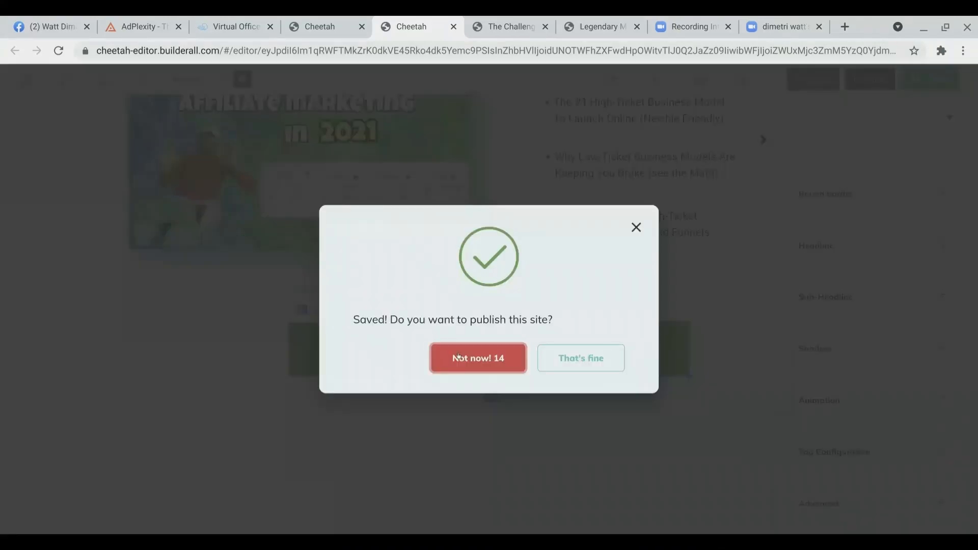
left_click(458, 357)
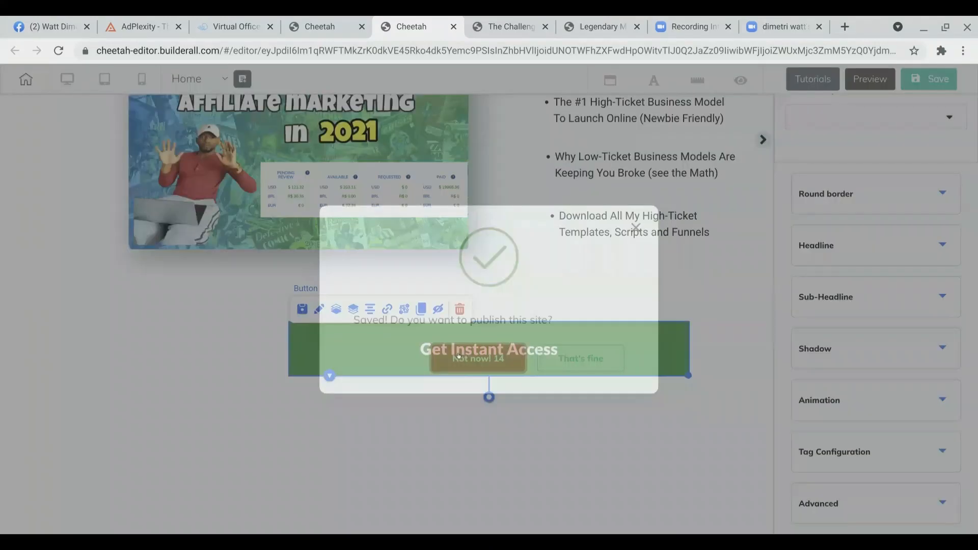
Step: Hide the settings panel and review the page with the styled button
scroll(675, 286, "down", 1)
scroll(675, 286, "up", 5)
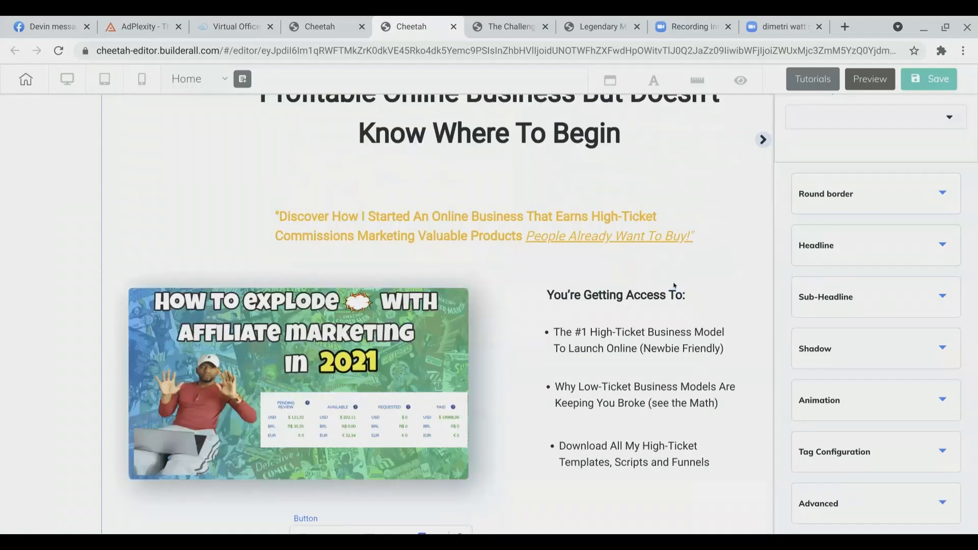
scroll(674, 286, "up", 2)
left_click(763, 140)
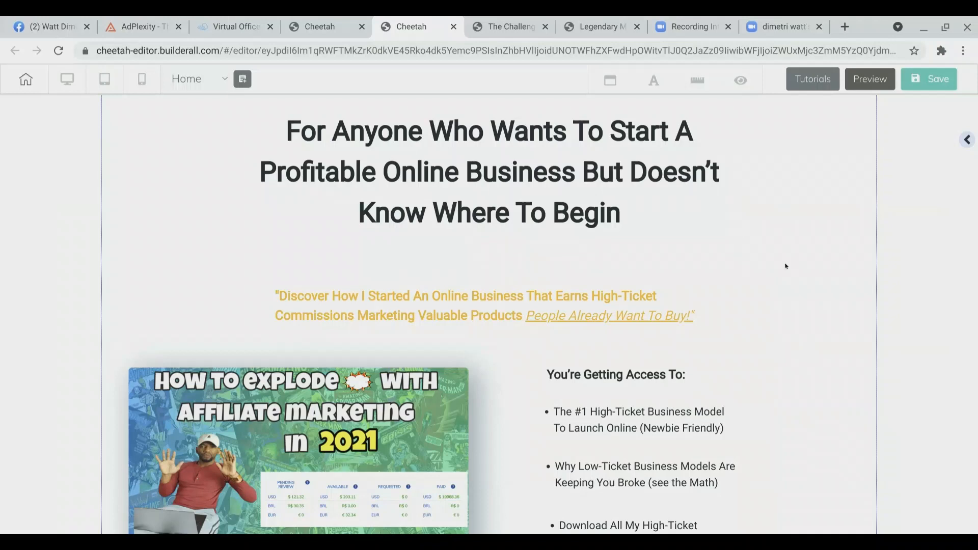
scroll(786, 266, "down", 6)
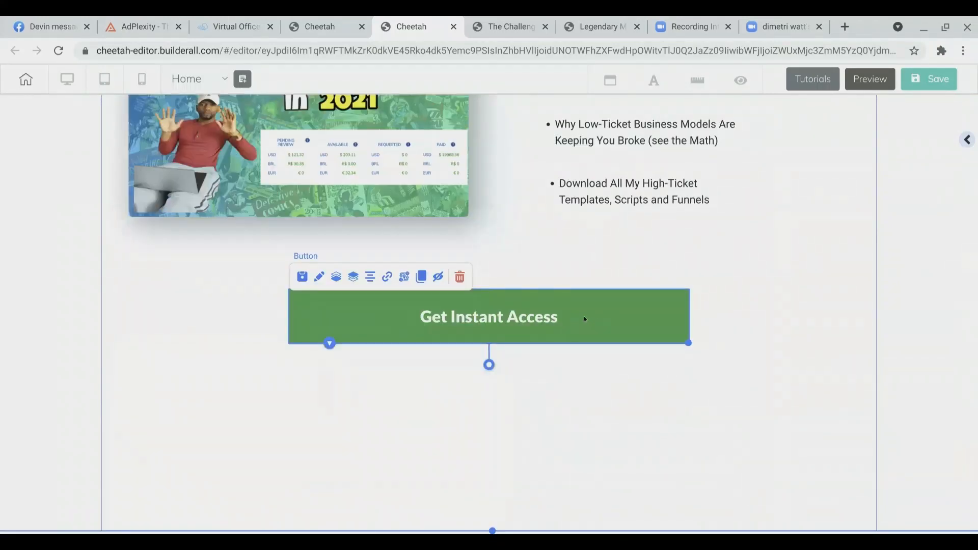